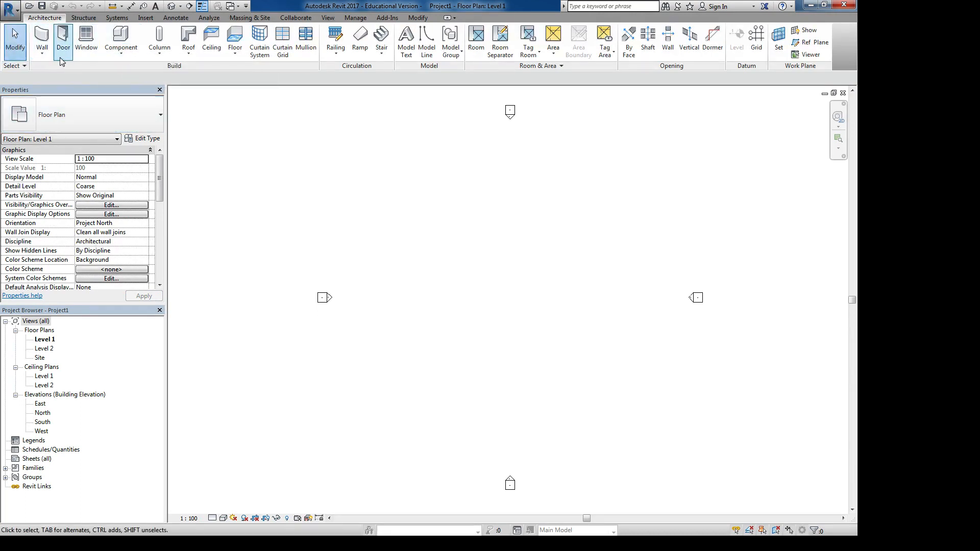
- In the default 3D view, start an architectural floor and sketch a rectangular boundary about 2020 by 1180 mm
{"action": "left_click", "coordinate": [170, 7]}
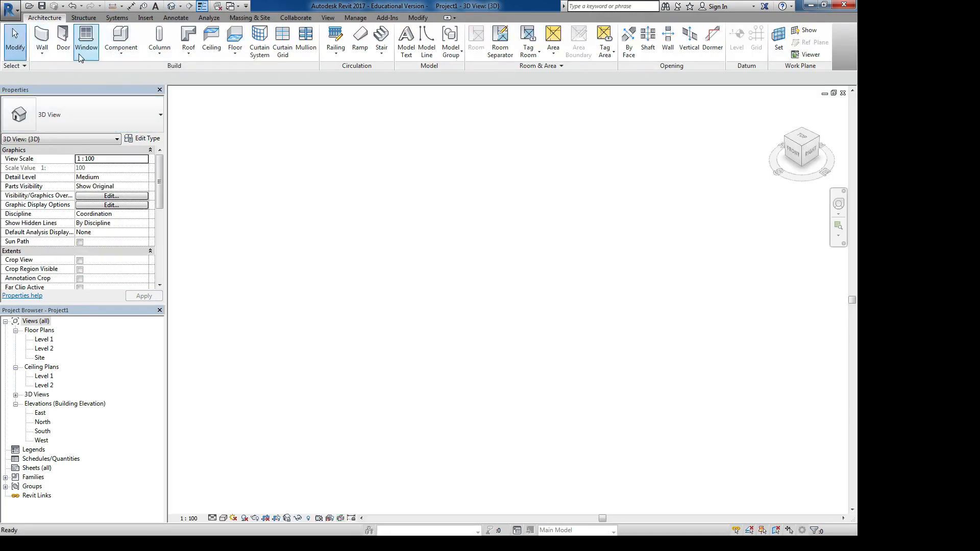
{"action": "left_click", "coordinate": [236, 53]}
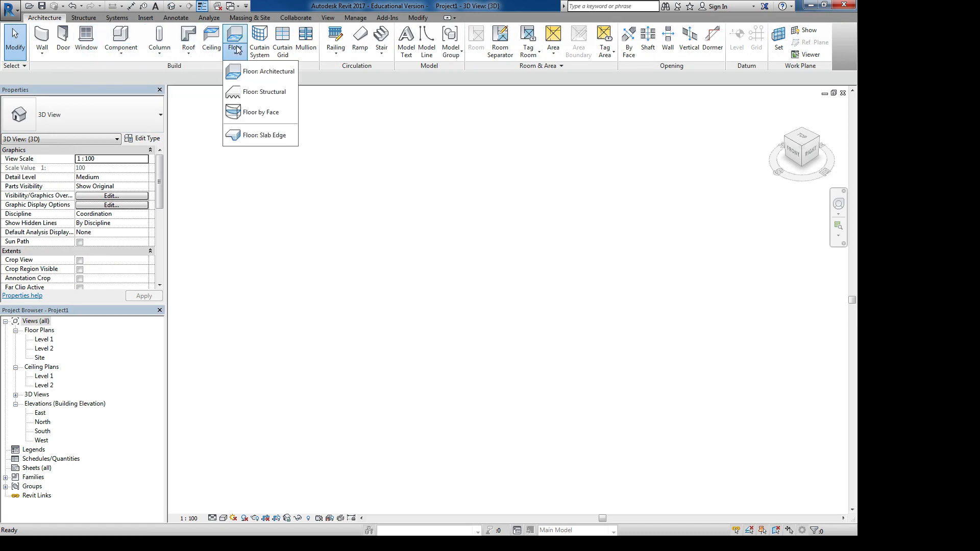
{"action": "left_click", "coordinate": [244, 67]}
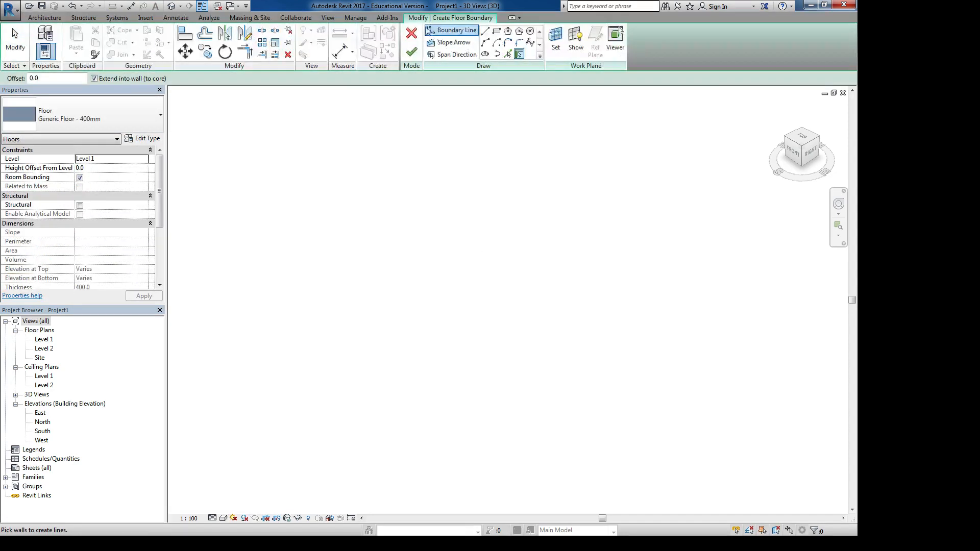
{"action": "left_click", "coordinate": [497, 30]}
{"action": "left_click", "coordinate": [511, 252]}
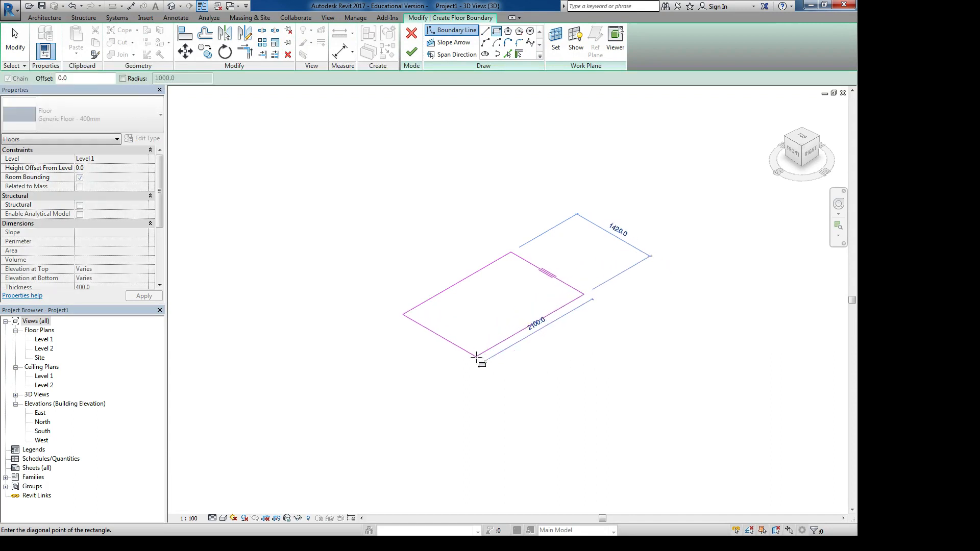
{"action": "left_click", "coordinate": [468, 348]}
- Draw a slope arrow about 1980 mm long from near the front short edge's midpoint, starting at the back short edge, parallel to the long sides
{"action": "left_click", "coordinate": [451, 43]}
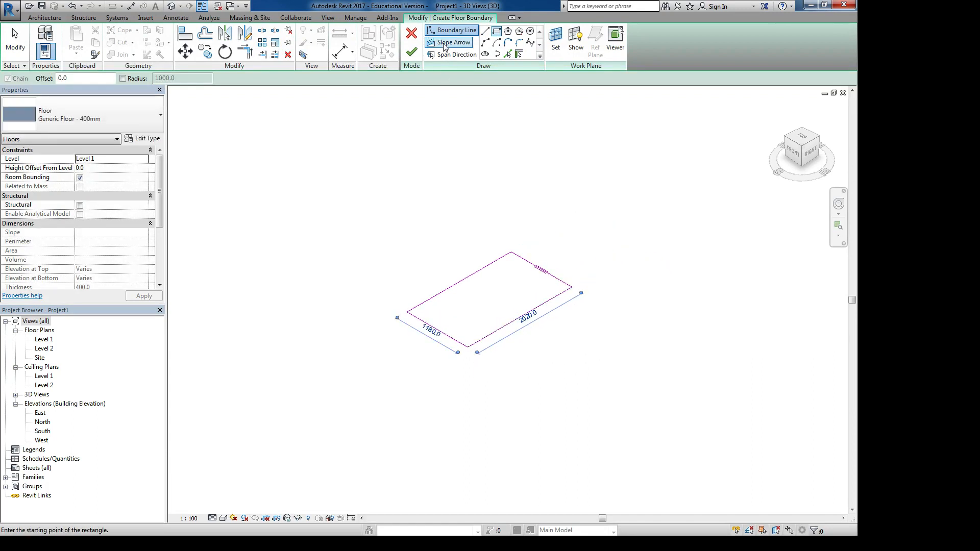
{"action": "left_click", "coordinate": [538, 268]}
{"action": "left_click", "coordinate": [438, 328]}
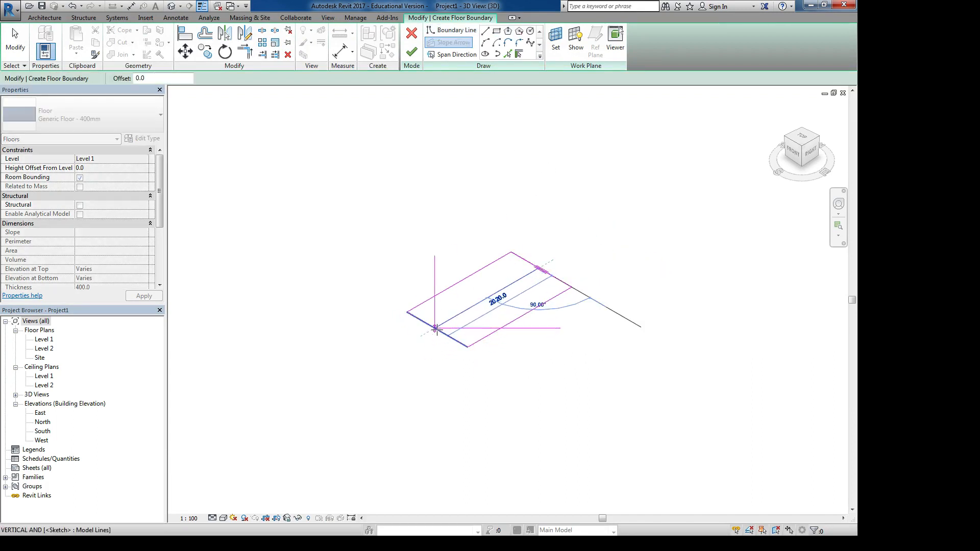
{"action": "left_click", "coordinate": [454, 326]}
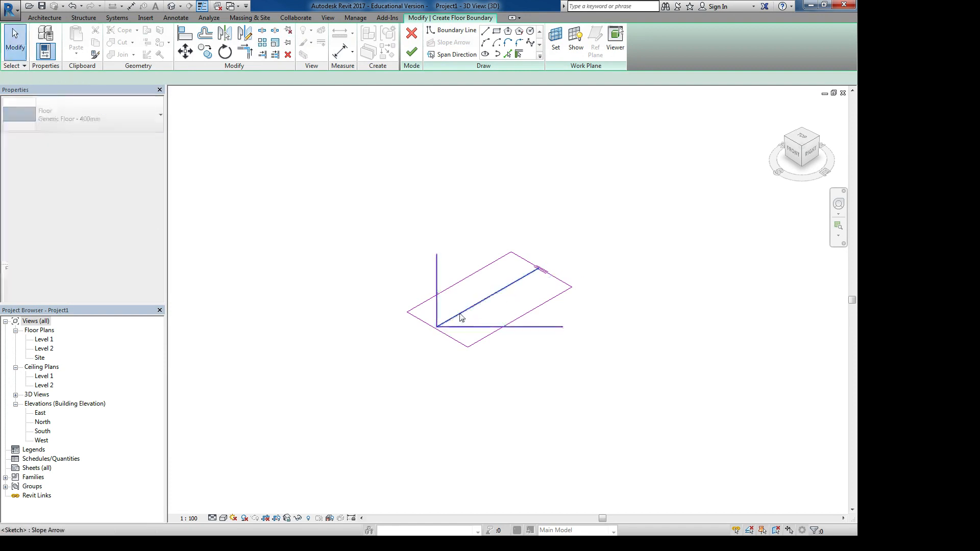
- Set the slope arrow's height offset at tail to 1000 mm and finish the floor sketch
{"action": "left_click", "coordinate": [460, 314]}
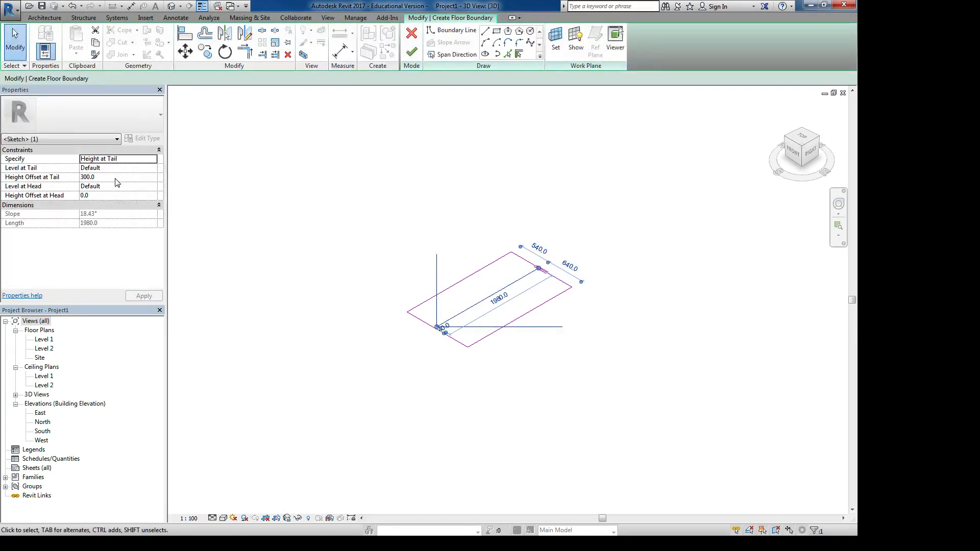
{"action": "left_click", "coordinate": [116, 177]}
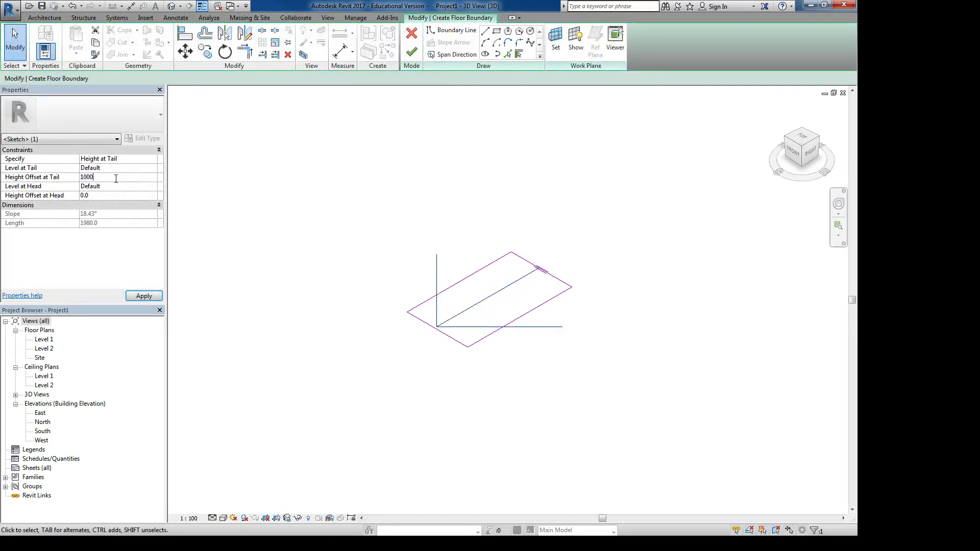
{"action": "type", "text": "1000.0"}
{"action": "left_click", "coordinate": [144, 296]}
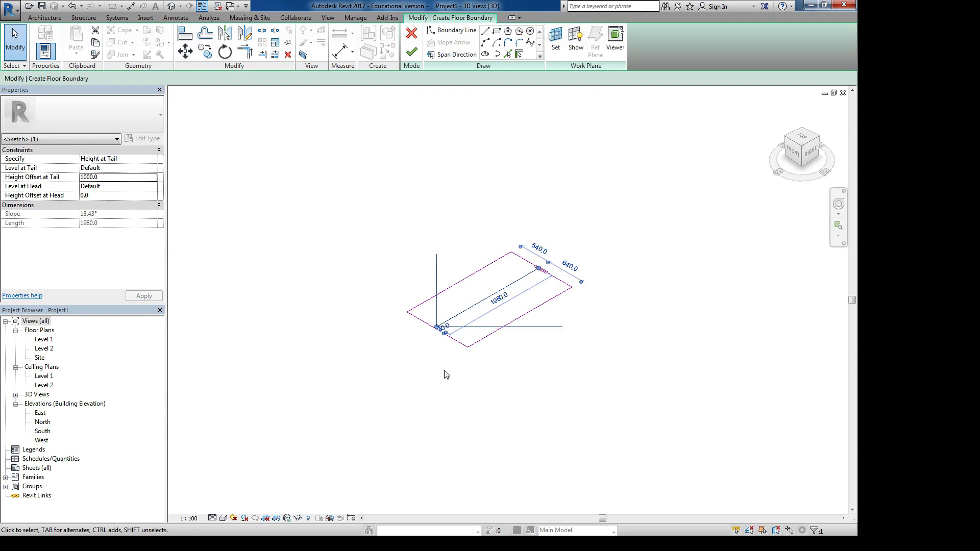
{"action": "left_click", "coordinate": [408, 52]}
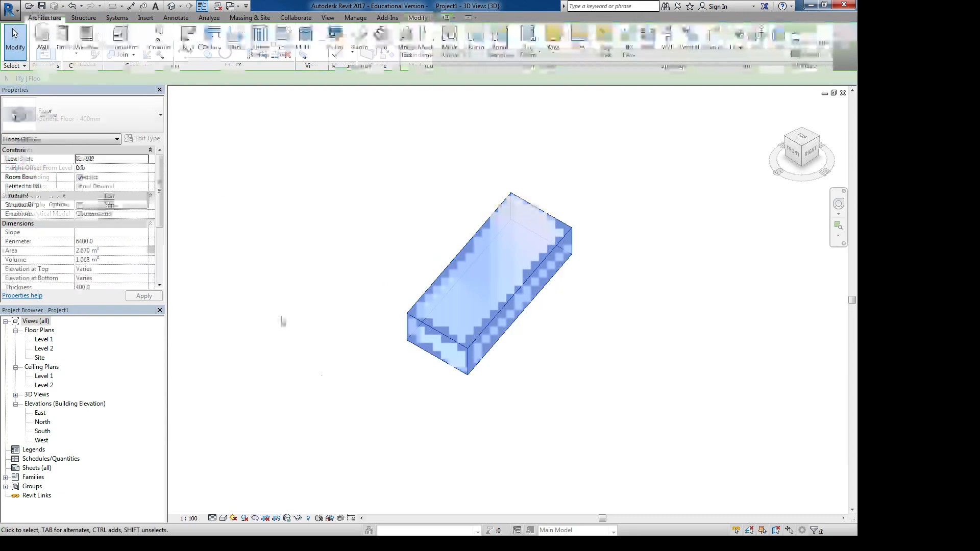
- Examine the sloped floor in the North and East elevations and return to the 3D view
{"action": "left_click", "coordinate": [43, 423]}
{"action": "double_click", "coordinate": [43, 424]}
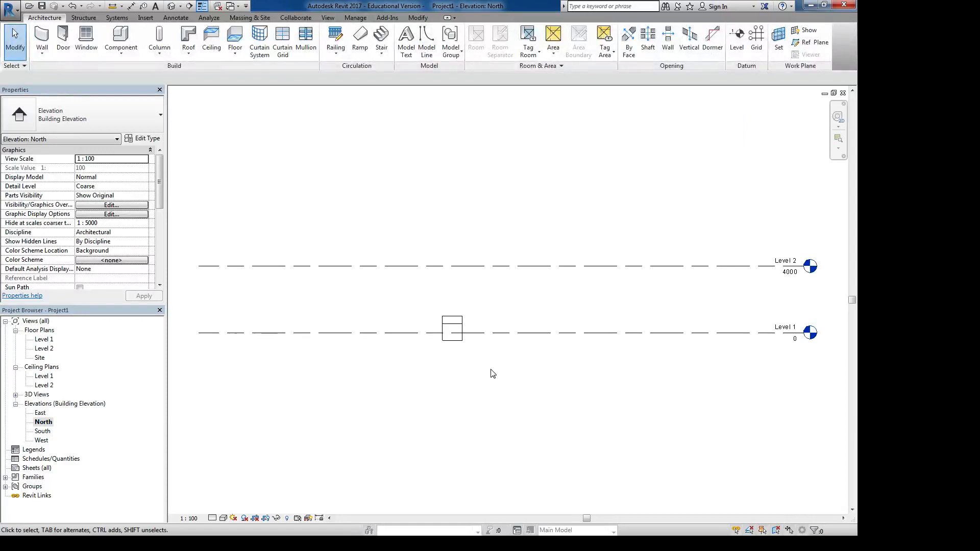
{"action": "double_click", "coordinate": [40, 412]}
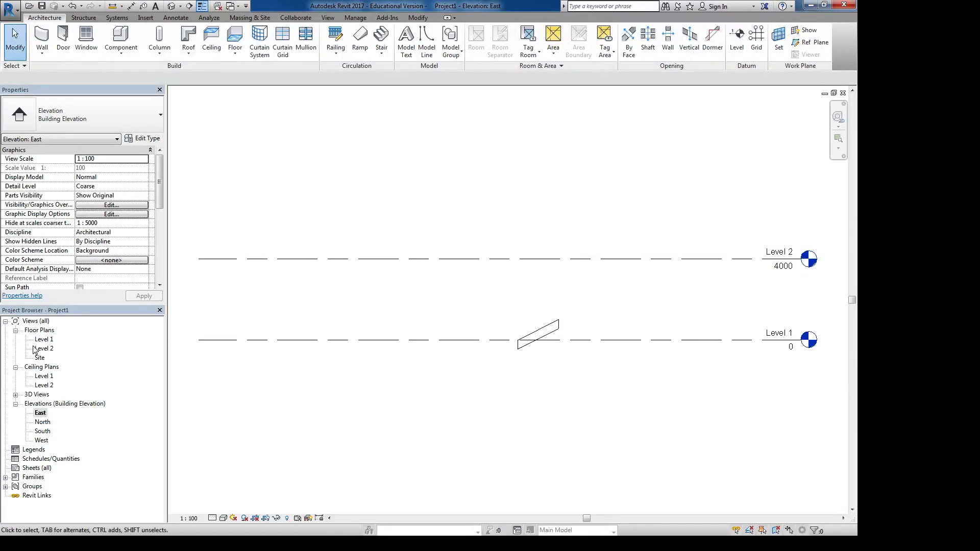
{"action": "double_click", "coordinate": [37, 395]}
{"action": "double_click", "coordinate": [41, 404]}
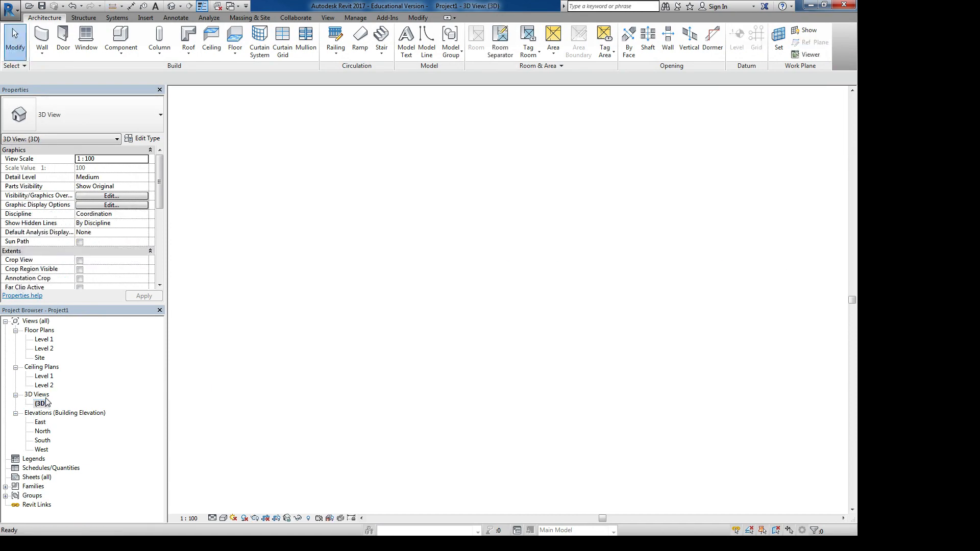
- Create a 900mm Pipe railing by picking the floor's front long edge and host it on the sloped floor
{"action": "left_click", "coordinate": [336, 35]}
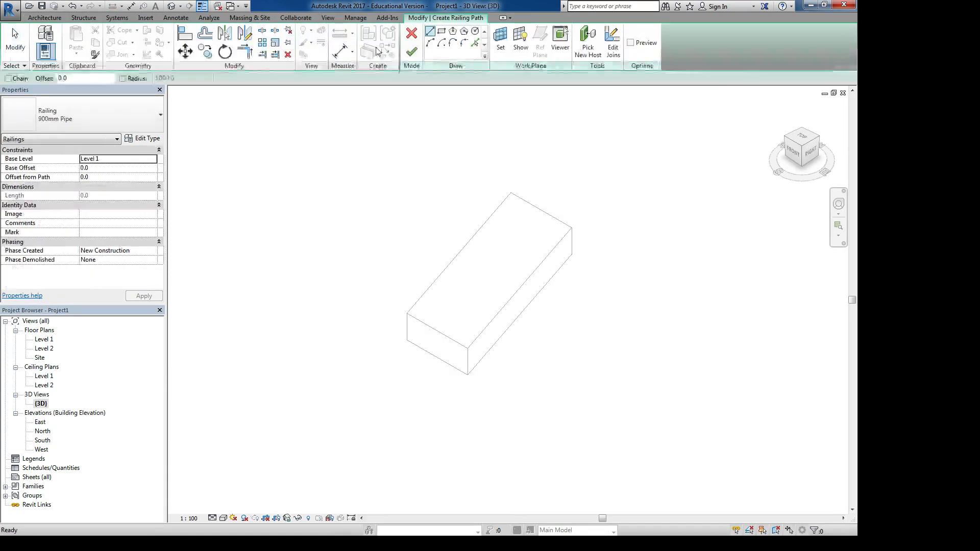
{"action": "left_click", "coordinate": [475, 44]}
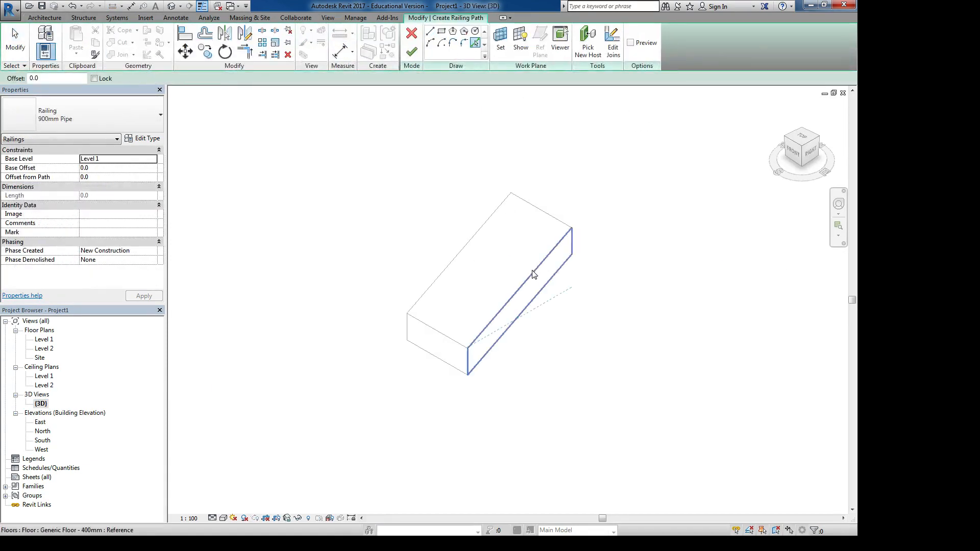
{"action": "left_click", "coordinate": [526, 280]}
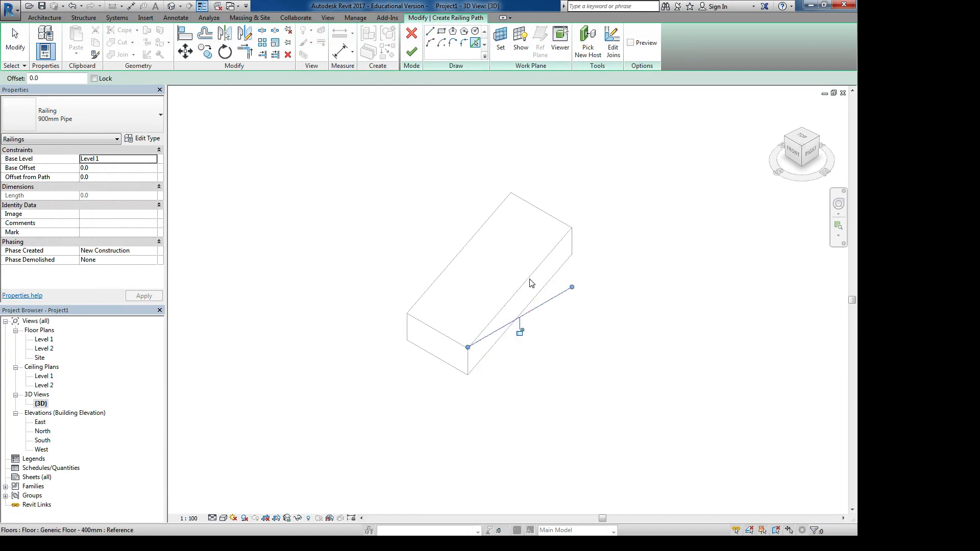
{"action": "left_click", "coordinate": [411, 52]}
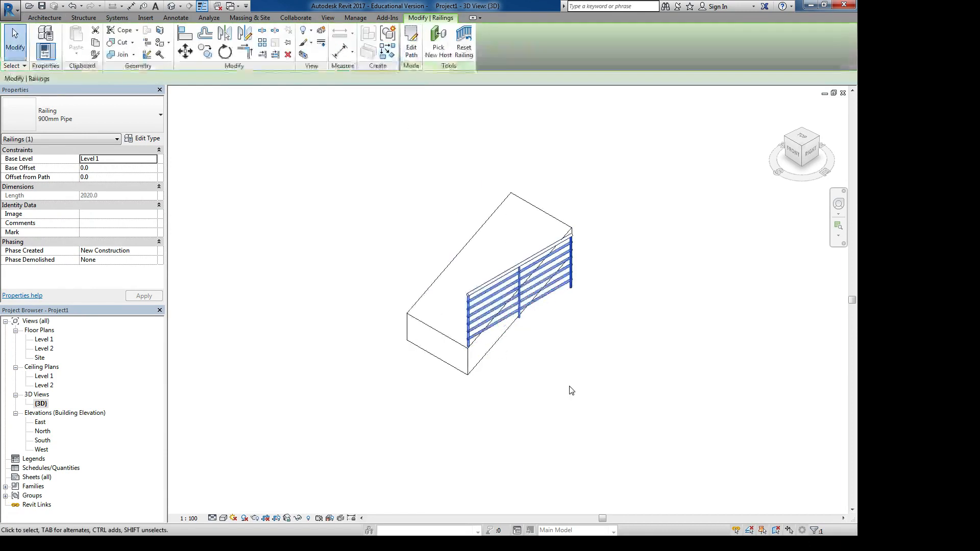
{"action": "left_click", "coordinate": [438, 43]}
{"action": "left_click", "coordinate": [455, 344]}
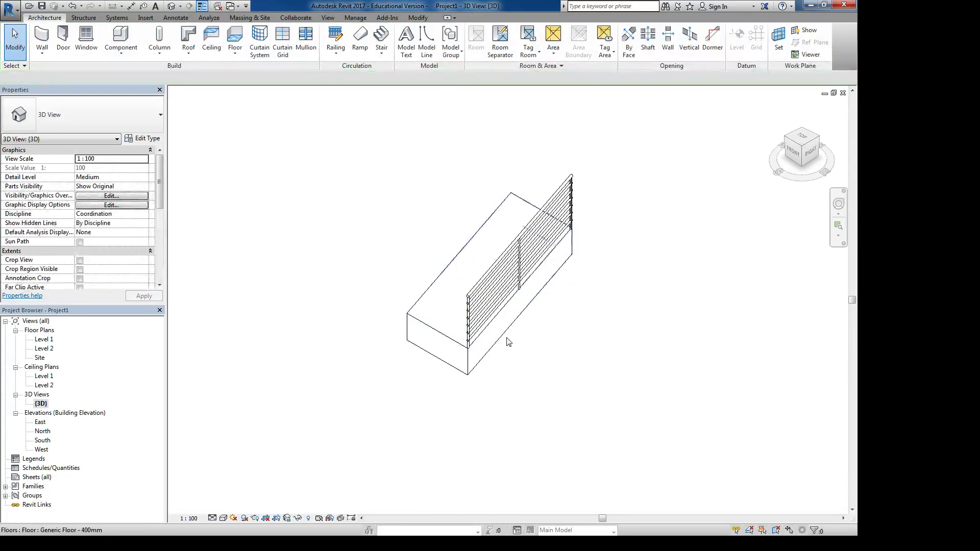
- Inspect how the railing follows the sloped floor in the 3D view and the East elevation
{"action": "middle_click_drag", "start_coordinate": [446, 400], "coordinate": [503, 384], "text": "shift"}
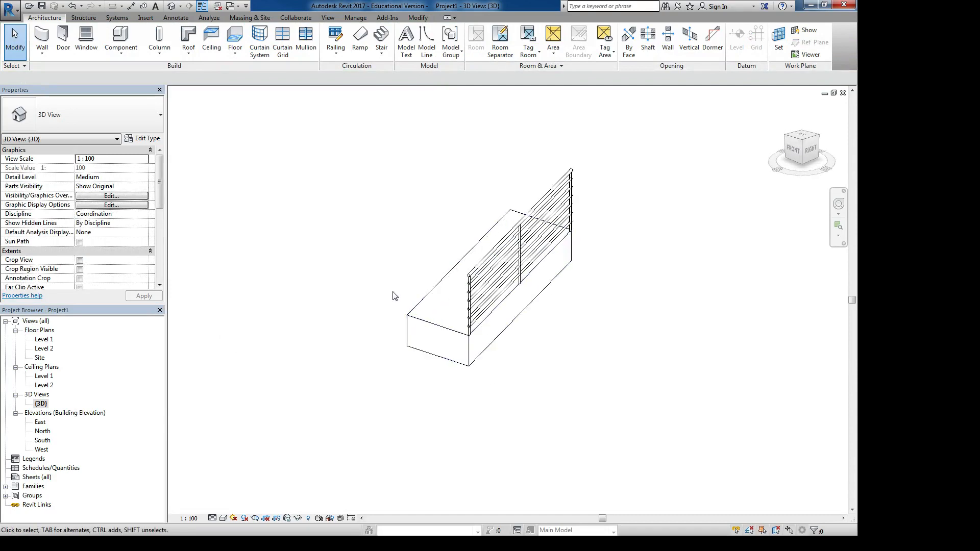
{"action": "double_click", "coordinate": [42, 423]}
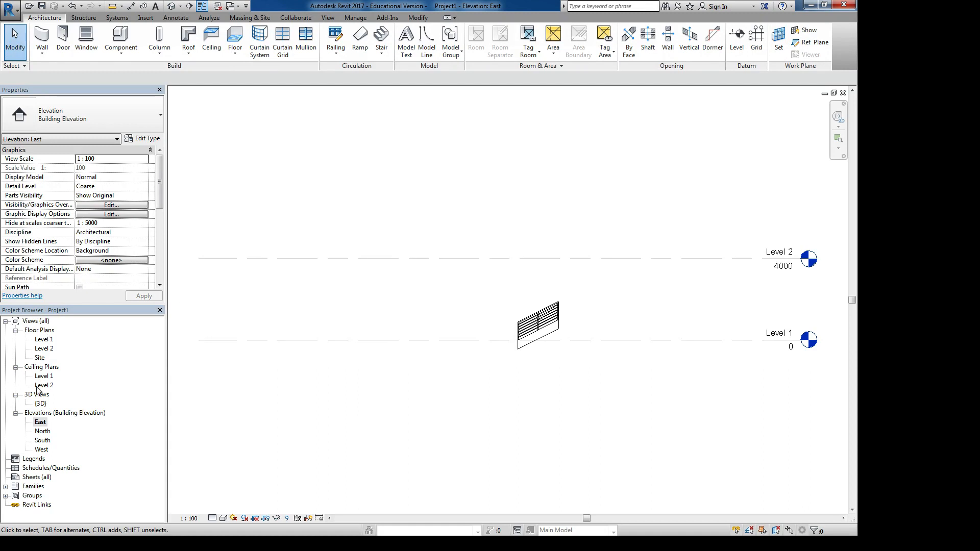
{"action": "double_click", "coordinate": [41, 404]}
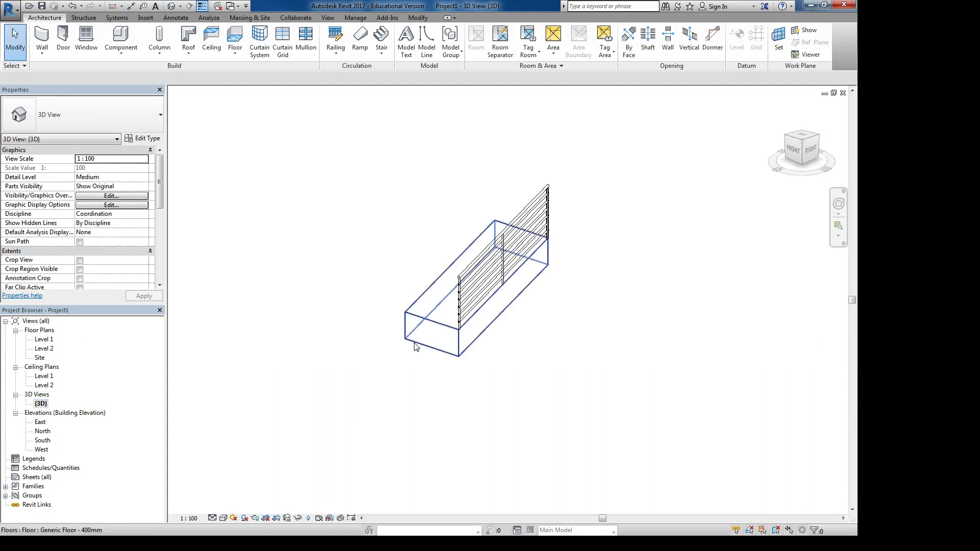
{"action": "middle_click_drag", "start_coordinate": [405, 353], "coordinate": [472, 411], "text": "shift"}
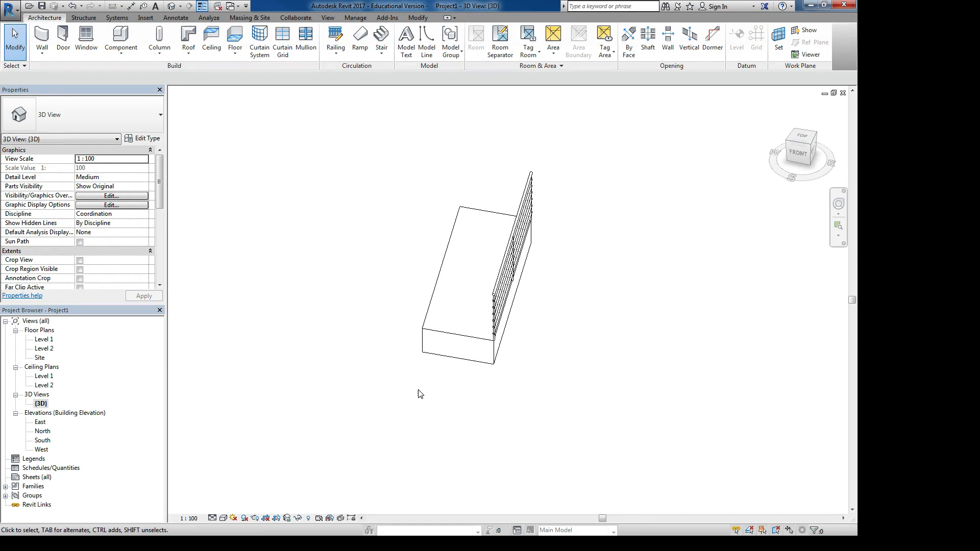
{"action": "middle_click_drag", "start_coordinate": [587, 334], "coordinate": [429, 457], "text": "shift"}
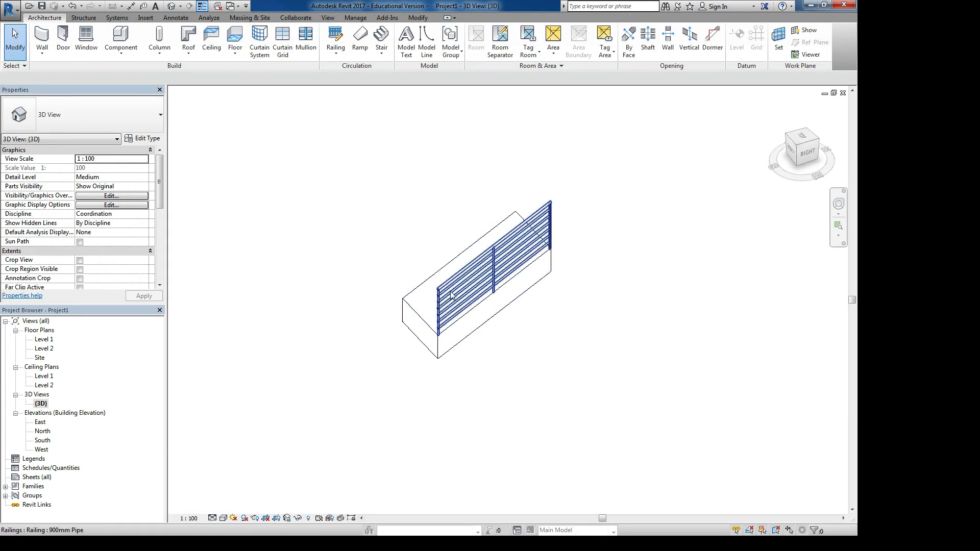
- Hide the railing element in the 3D view
{"action": "left_click", "coordinate": [506, 280]}
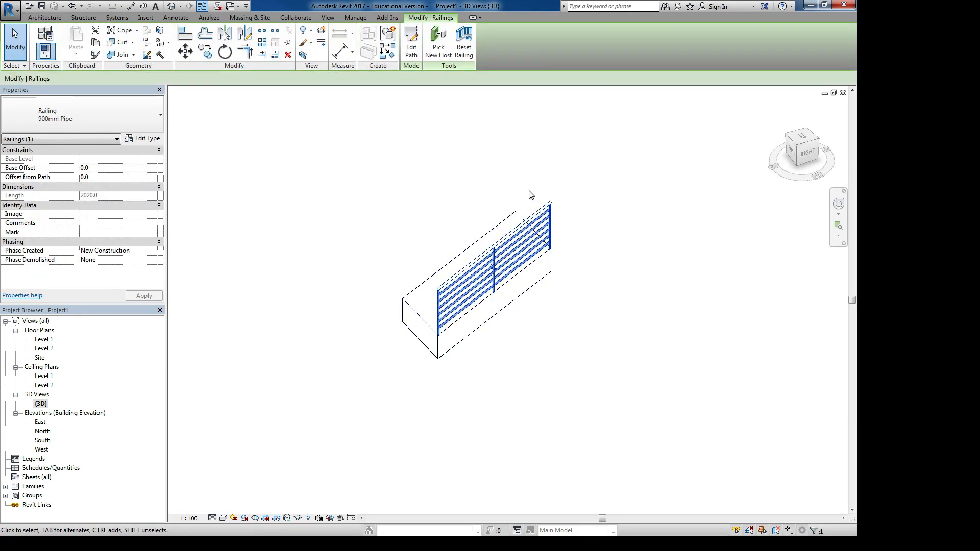
{"action": "right_click", "coordinate": [538, 210]}
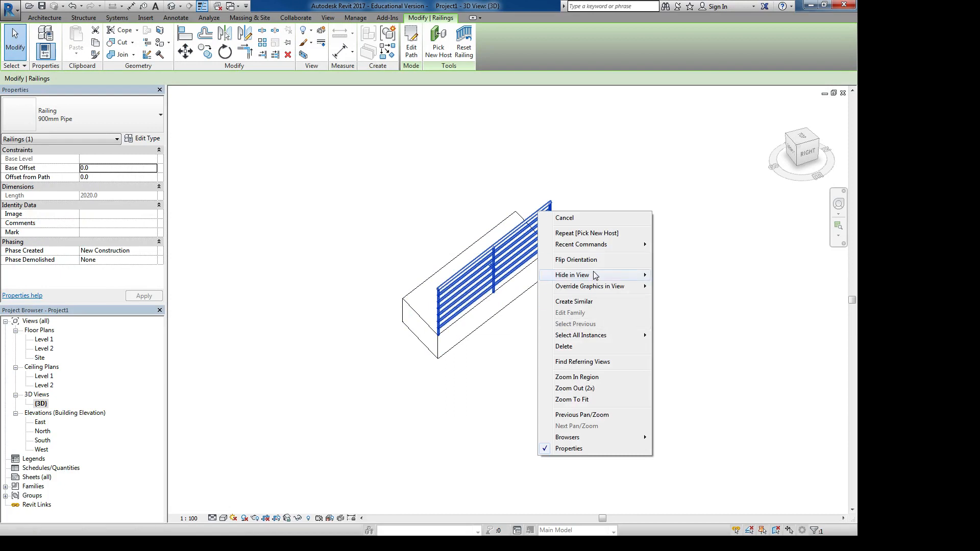
{"action": "mouse_move", "coordinate": [595, 276]}
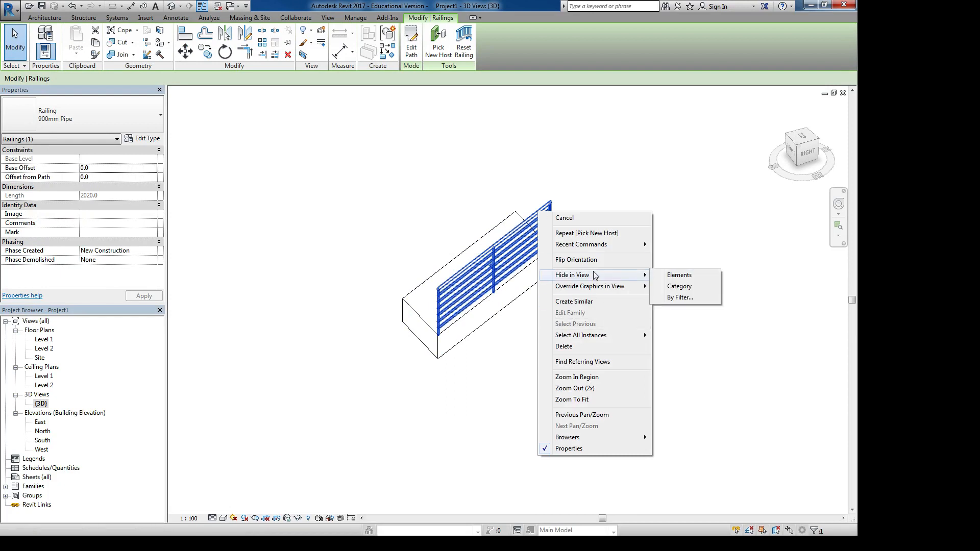
{"action": "left_click", "coordinate": [680, 275]}
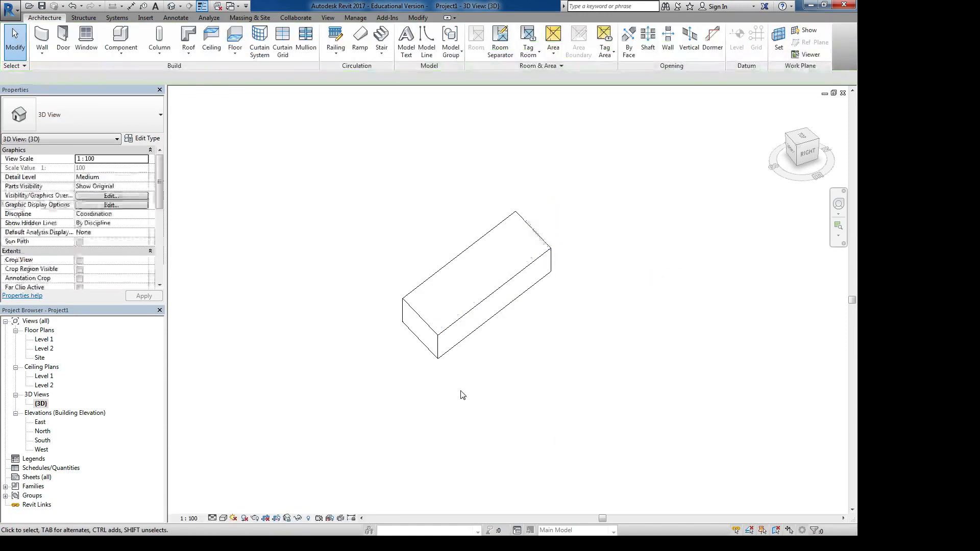
- Reveal hidden elements, unhide the railing element in the 3D view, and leave the reveal mode
{"action": "left_click", "coordinate": [309, 518]}
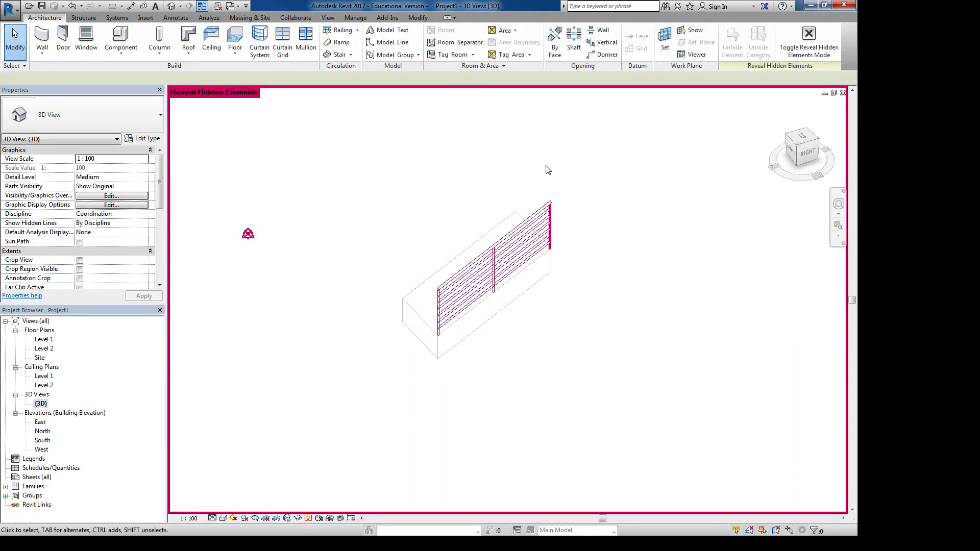
{"action": "left_click", "coordinate": [542, 217]}
{"action": "right_click", "coordinate": [542, 216]}
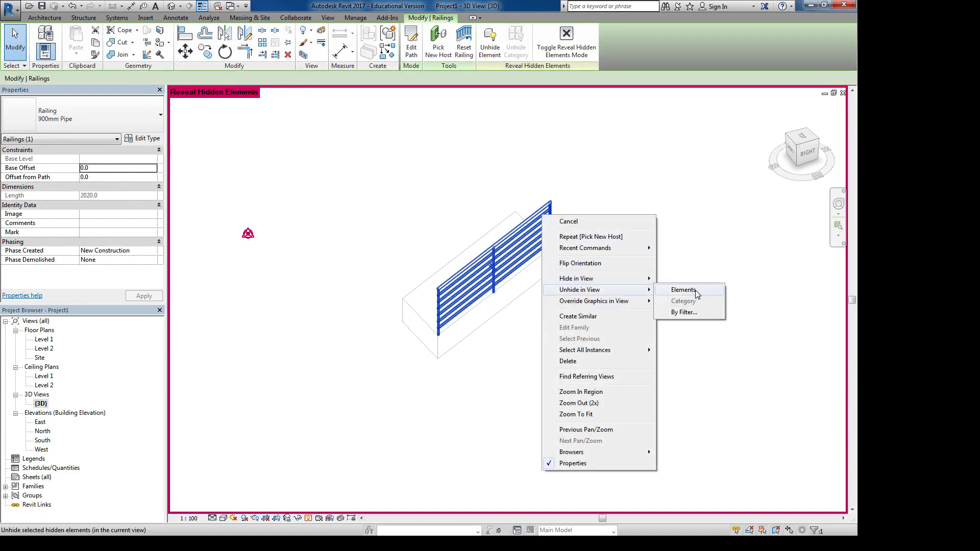
{"action": "left_click", "coordinate": [684, 290]}
{"action": "left_click", "coordinate": [308, 518]}
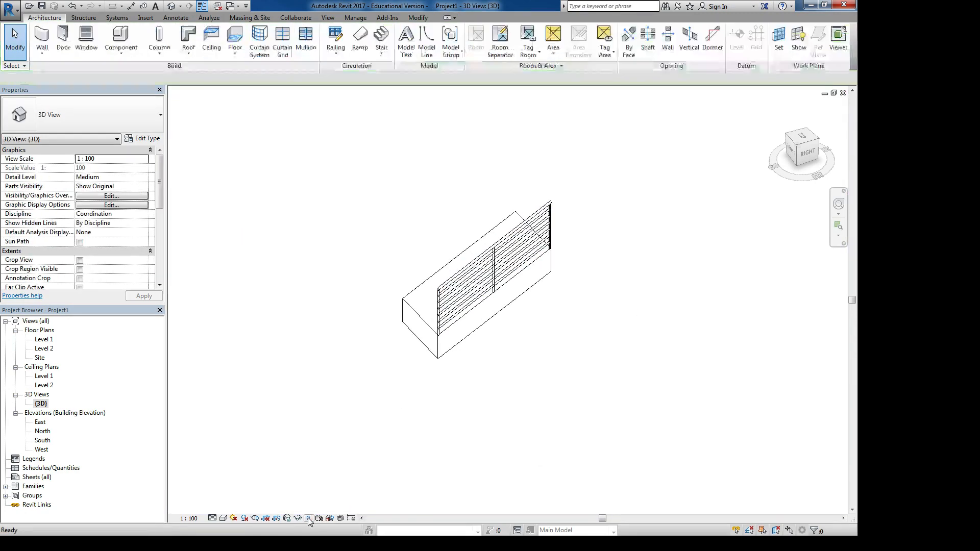
{"action": "left_click_drag", "start_coordinate": [629, 186], "coordinate": [275, 410]}
{"action": "left_click", "coordinate": [486, 389]}
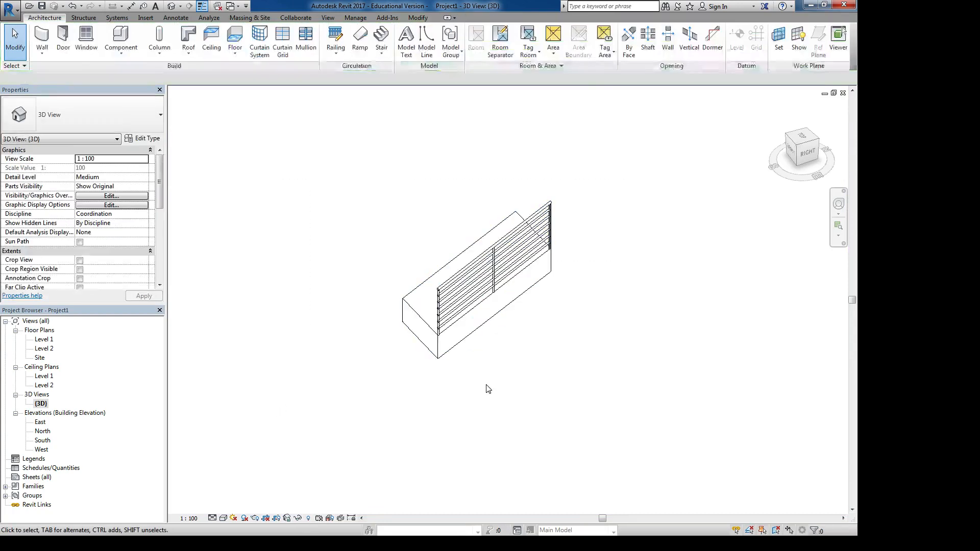
- Copy the sloped floor and try pasting it aligned to selected levels with Level 2 chosen, cancelling the level selection
{"action": "left_click", "coordinate": [427, 327]}
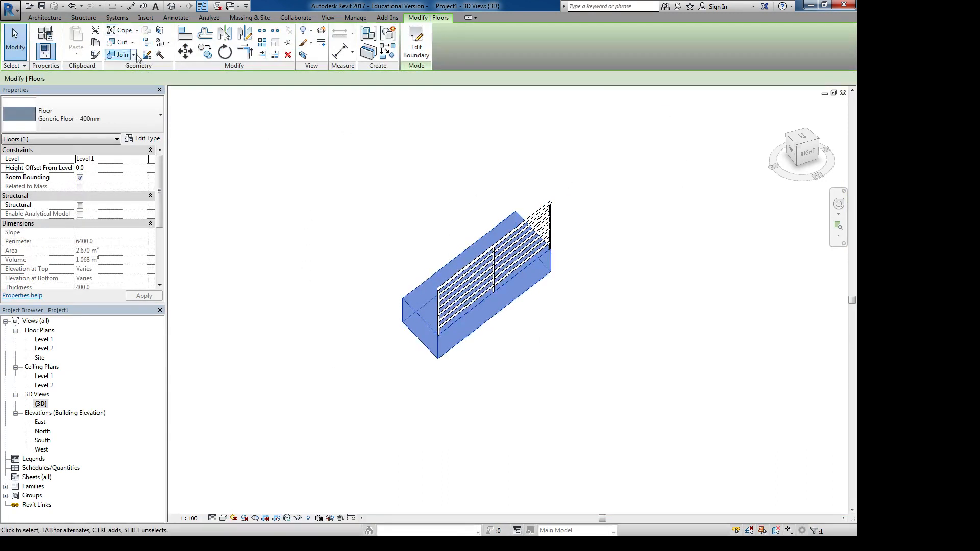
{"action": "left_click", "coordinate": [96, 44]}
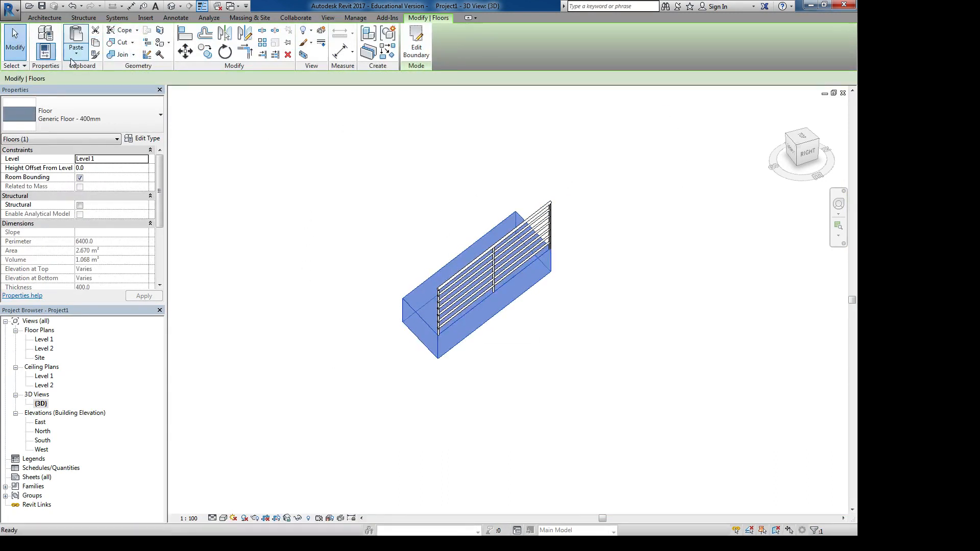
{"action": "left_click", "coordinate": [76, 53]}
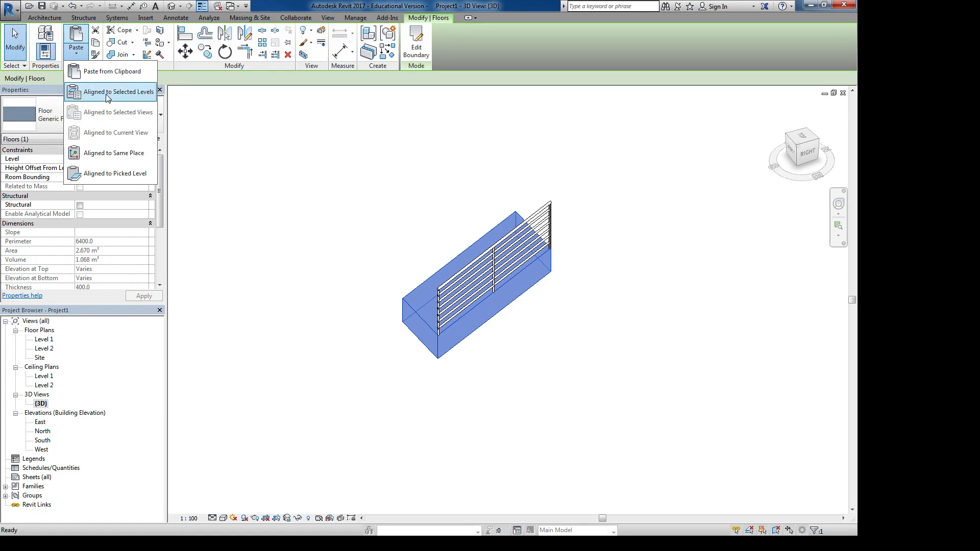
{"action": "left_click", "coordinate": [107, 96]}
{"action": "left_click", "coordinate": [378, 210]}
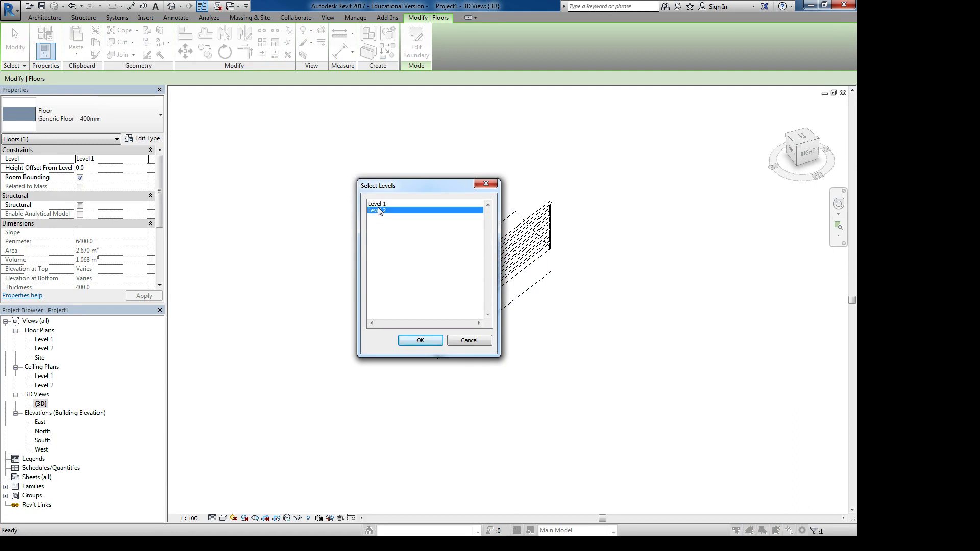
{"action": "left_click", "coordinate": [380, 204]}
{"action": "left_click", "coordinate": [383, 210]}
{"action": "left_click", "coordinate": [464, 341]}
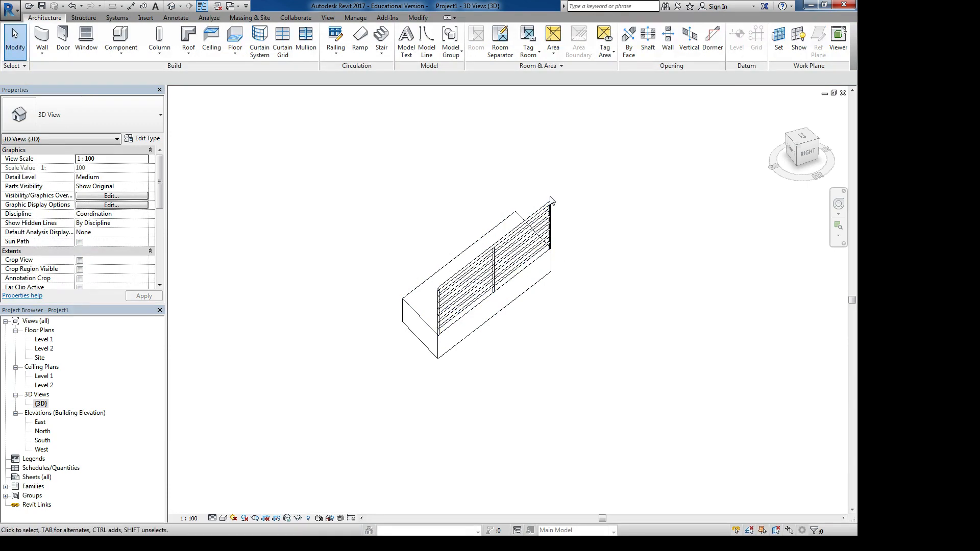
- Delete the sloped floor and its railing from the 3D view
{"action": "left_click_drag", "start_coordinate": [569, 170], "coordinate": [248, 402]}
{"action": "left_click_drag", "start_coordinate": [308, 398], "coordinate": [308, 399]}
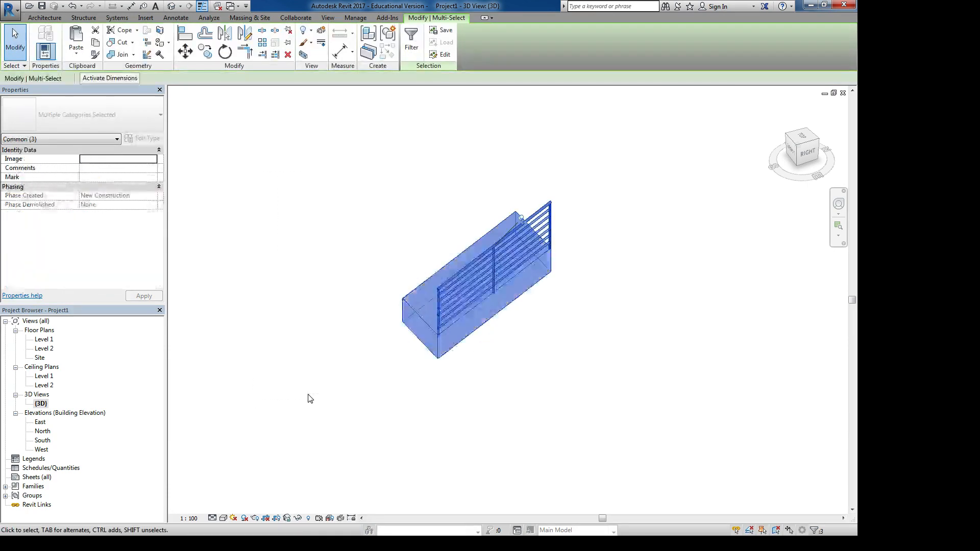
{"action": "key", "text": "Delete"}
- Draw a straight Generic - 200mm wall about 12700 mm long and 8000 mm high on Level 1 in the 3D view
{"action": "left_click", "coordinate": [41, 36]}
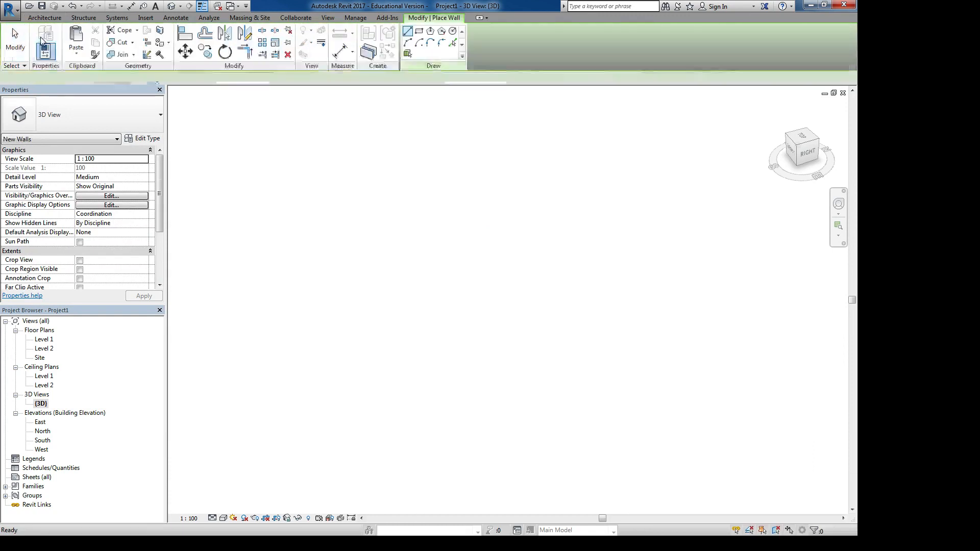
{"action": "left_click", "coordinate": [352, 275]}
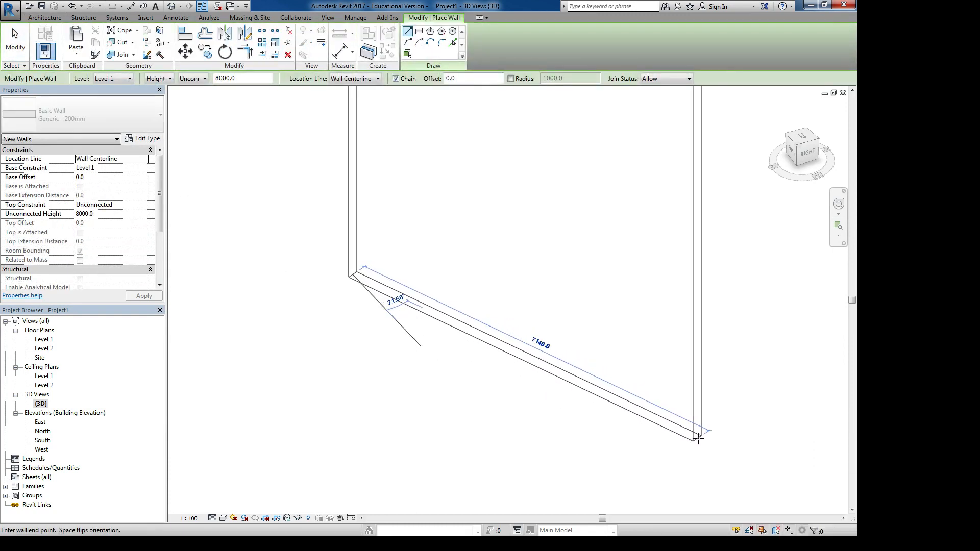
{"action": "scroll", "coordinate": [679, 416], "scroll_direction": "down", "scroll_amount": 5}
{"action": "left_click", "coordinate": [689, 428]}
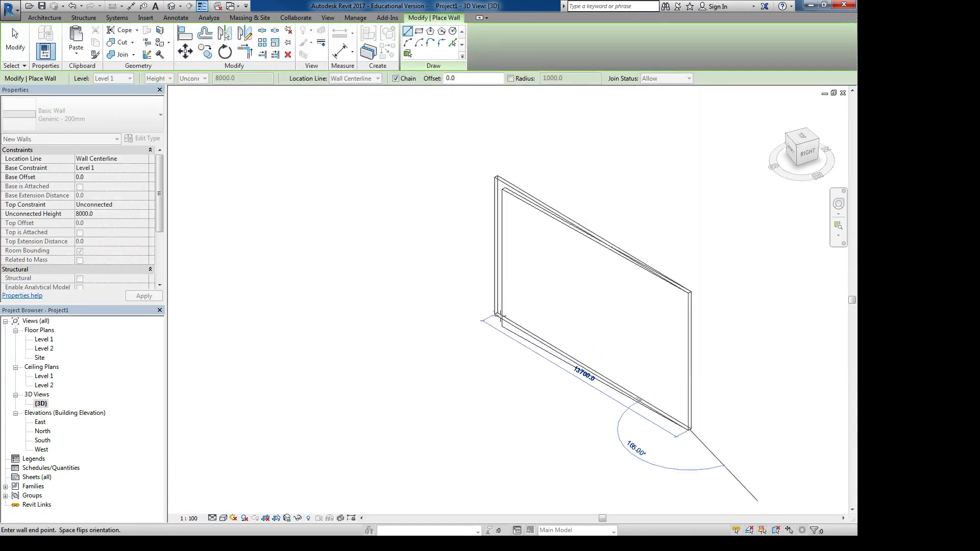
{"action": "middle_click_drag", "start_coordinate": [519, 333], "coordinate": [379, 288]}
{"action": "key", "text": "Escape"}
{"action": "key", "text": "Escape"}
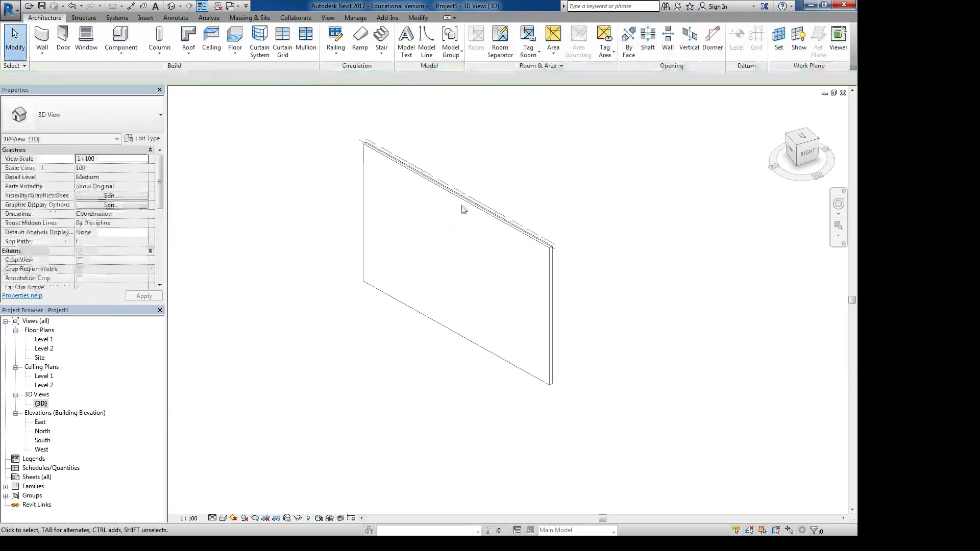
{"action": "middle_click_drag", "start_coordinate": [462, 208], "coordinate": [422, 252], "text": "shift"}
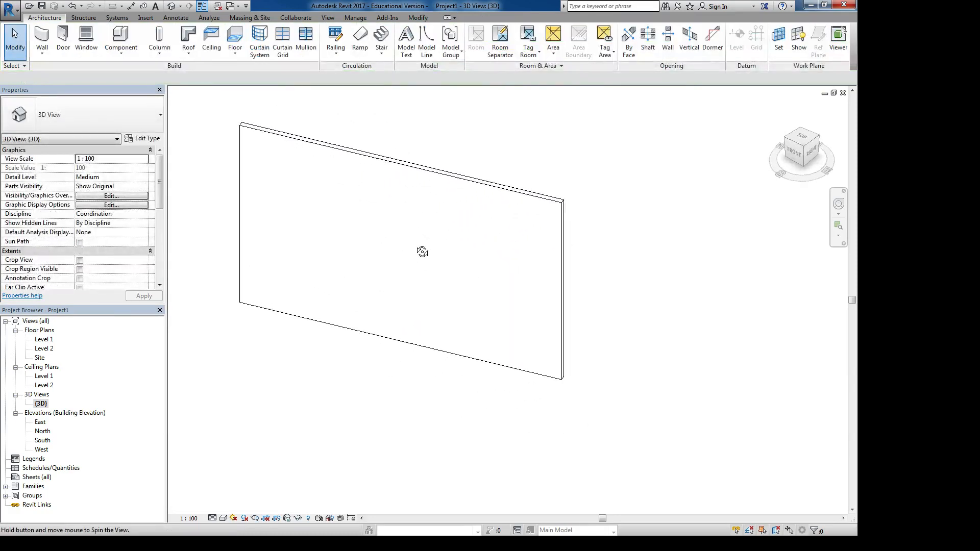
- Change the new wall's type to Curtain Wall
{"action": "left_click", "coordinate": [409, 171]}
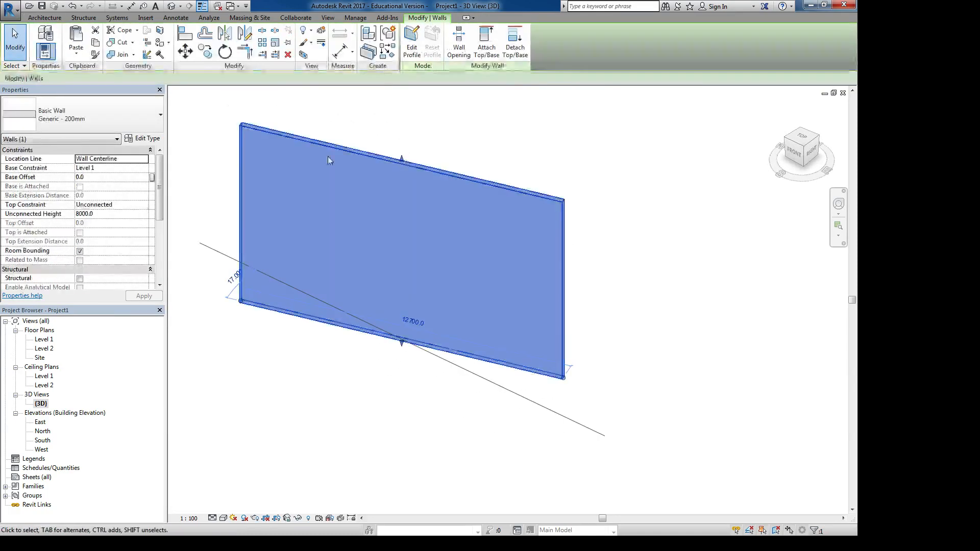
{"action": "left_click", "coordinate": [82, 115]}
{"action": "scroll", "coordinate": [127, 258], "scroll_direction": "down", "scroll_amount": 5}
{"action": "left_click", "coordinate": [48, 323]}
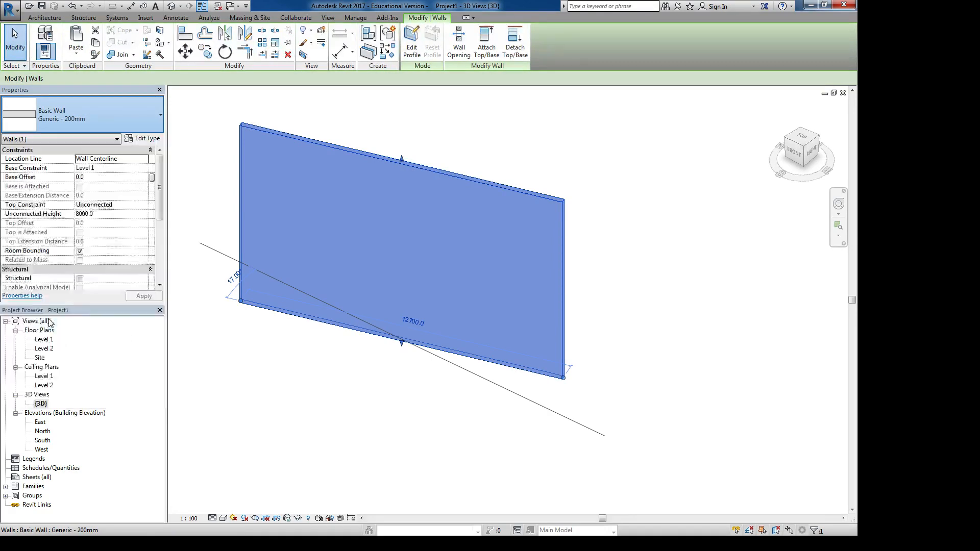
- Set the curtain wall type's vertical and horizontal grid layouts to Fixed Distance
{"action": "middle_click_drag", "start_coordinate": [314, 229], "coordinate": [435, 233]}
{"action": "left_click", "coordinate": [143, 138]}
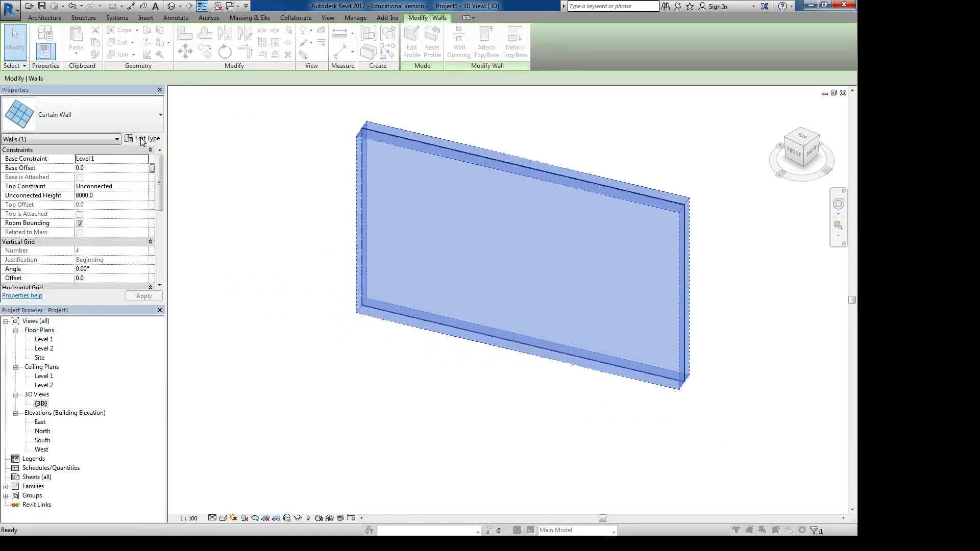
{"action": "left_click", "coordinate": [506, 193]}
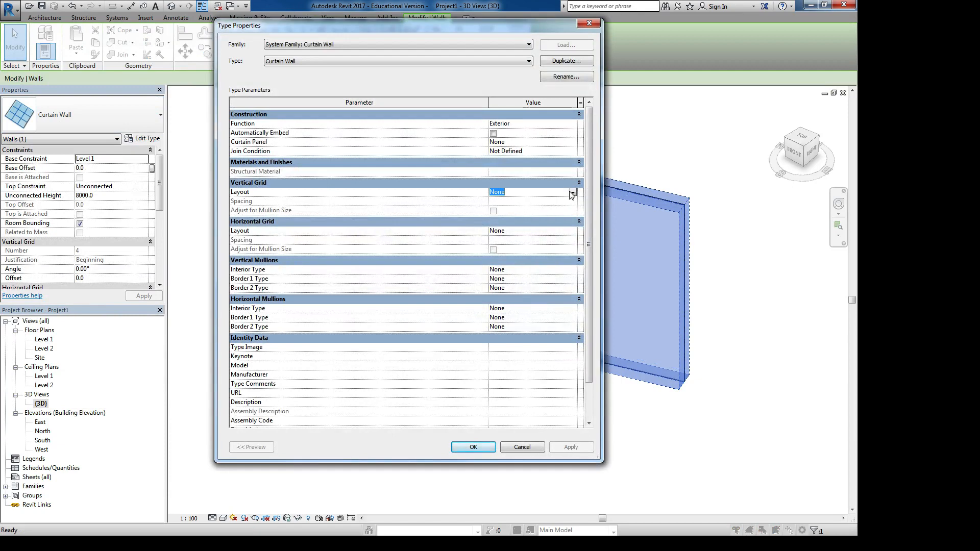
{"action": "left_click", "coordinate": [571, 193]}
{"action": "left_click", "coordinate": [519, 210]}
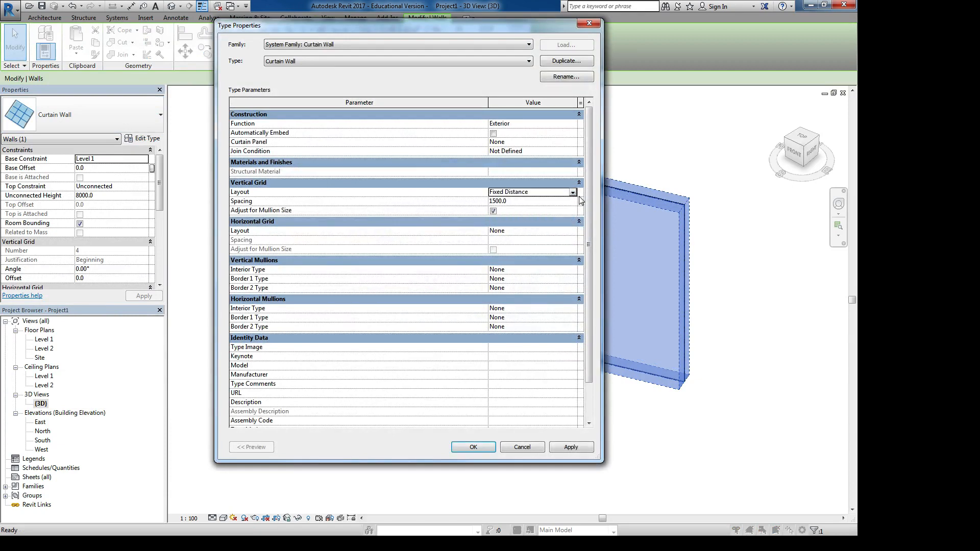
{"action": "left_click", "coordinate": [531, 231]}
{"action": "left_click", "coordinate": [573, 231]}
{"action": "left_click", "coordinate": [515, 249]}
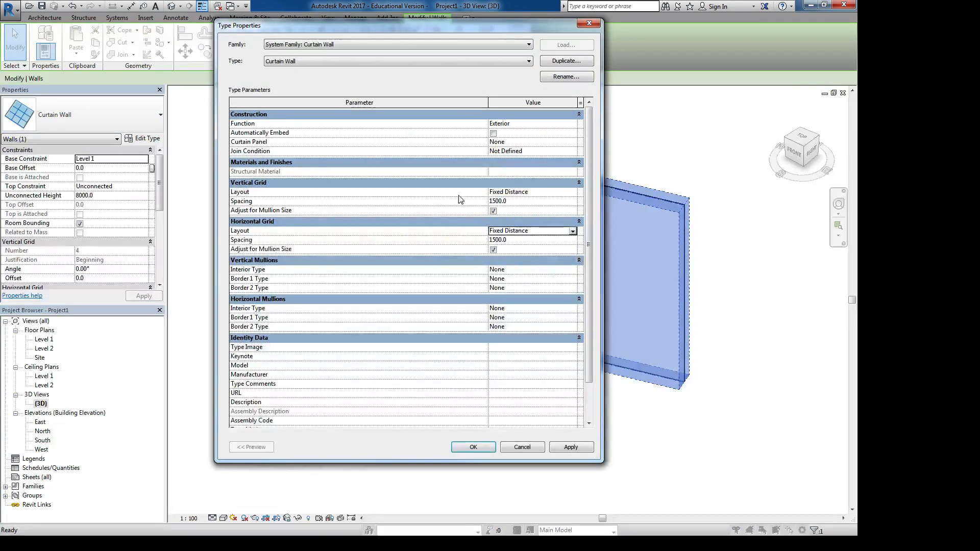
{"action": "left_click", "coordinate": [473, 448]}
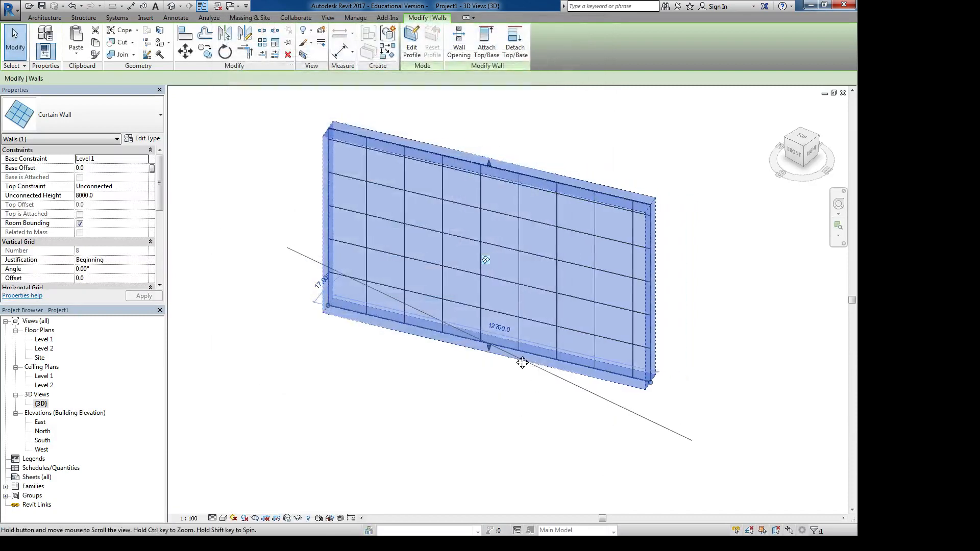
- Set the justification of the curtain wall's horizontal and vertical grids to Center
{"action": "scroll", "coordinate": [132, 211], "scroll_direction": "down", "scroll_amount": 5}
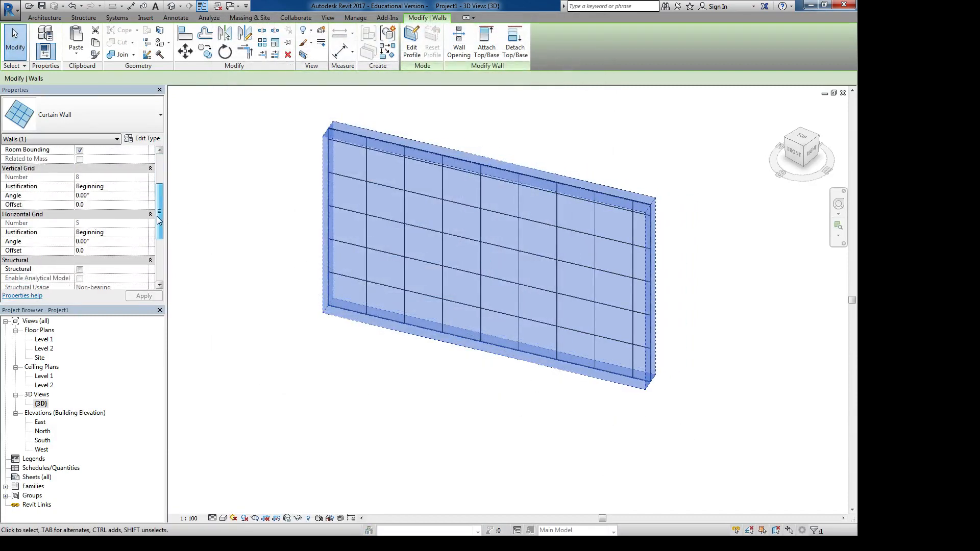
{"action": "left_click", "coordinate": [145, 204]}
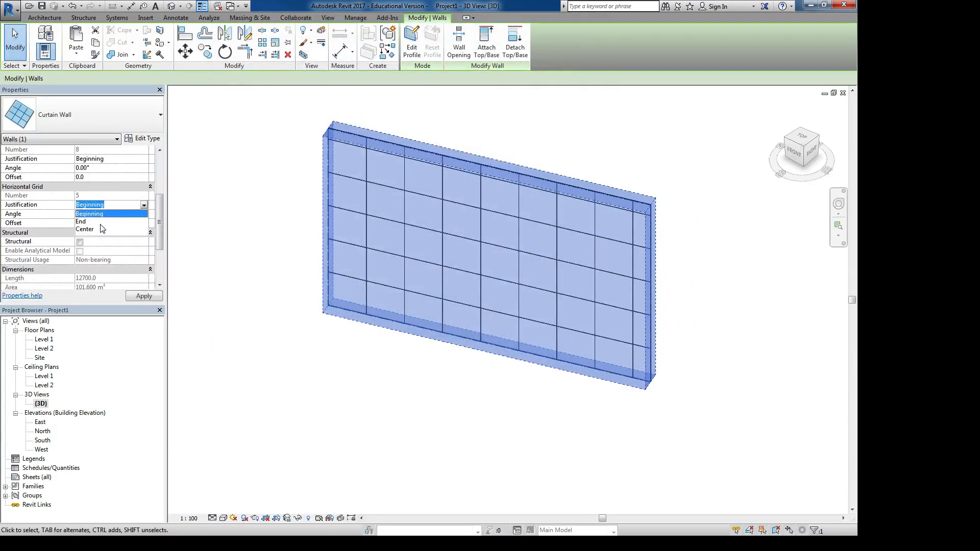
{"action": "left_click", "coordinate": [94, 225]}
{"action": "left_click_drag", "start_coordinate": [160, 205], "coordinate": [161, 184]}
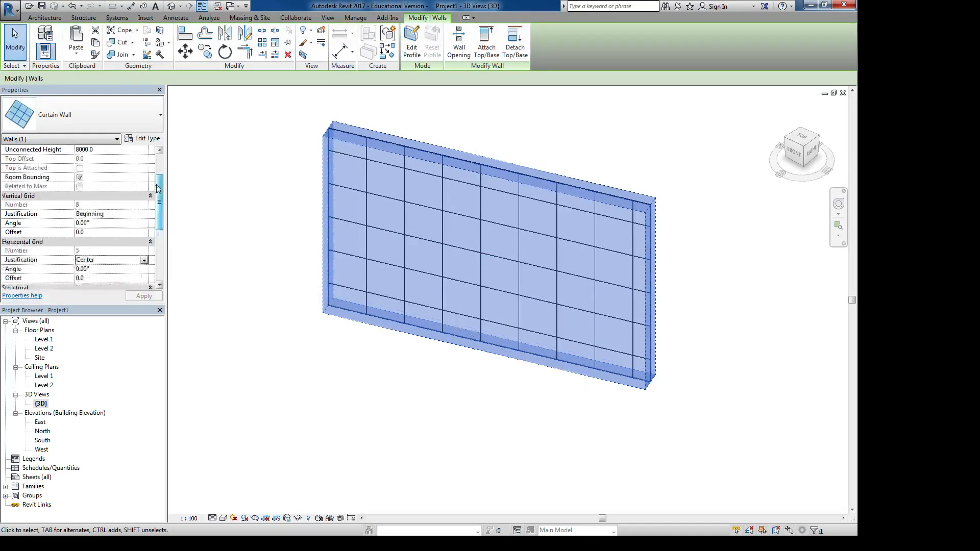
{"action": "left_click", "coordinate": [121, 214]}
{"action": "left_click", "coordinate": [144, 215]}
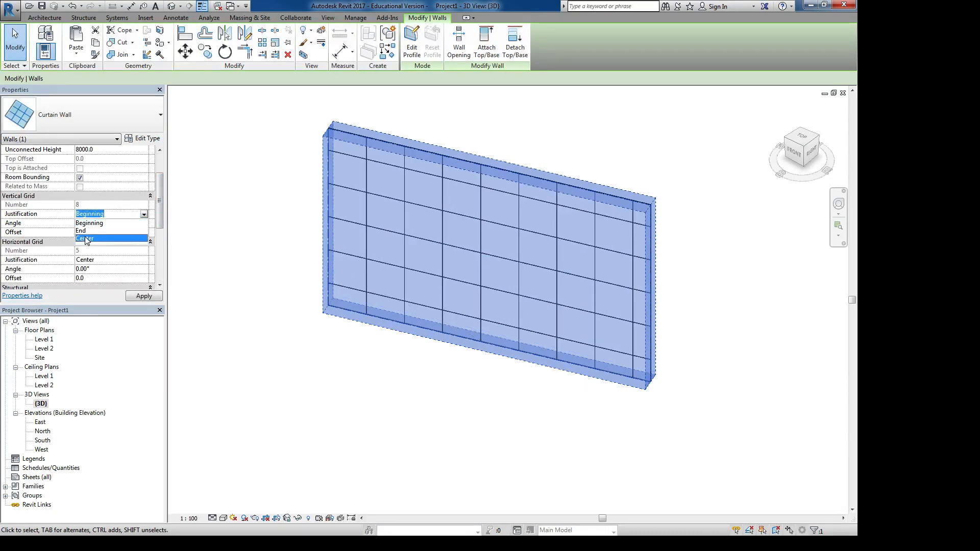
{"action": "left_click", "coordinate": [84, 238]}
{"action": "left_click", "coordinate": [263, 265]}
{"action": "middle_click_drag", "start_coordinate": [461, 239], "coordinate": [462, 247], "text": "shift"}
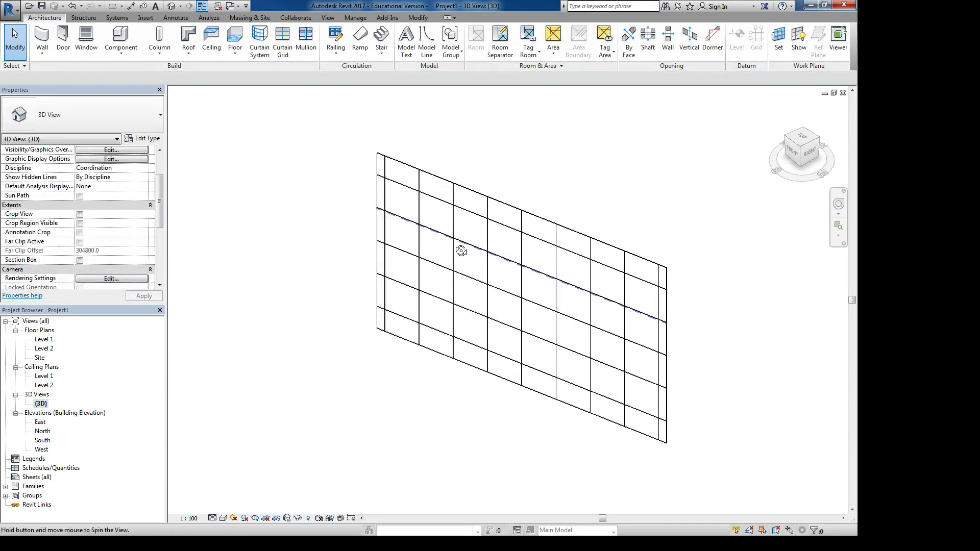
- Place 50mm x 150mm rectangular mullions on all grid lines of the curtain wall
{"action": "left_click", "coordinate": [305, 35]}
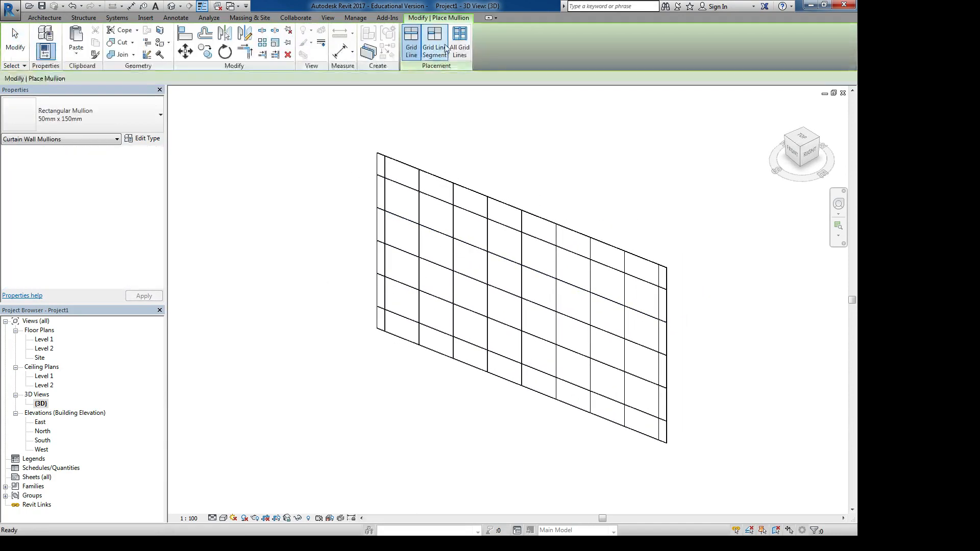
{"action": "left_click", "coordinate": [459, 43]}
{"action": "left_click", "coordinate": [482, 196]}
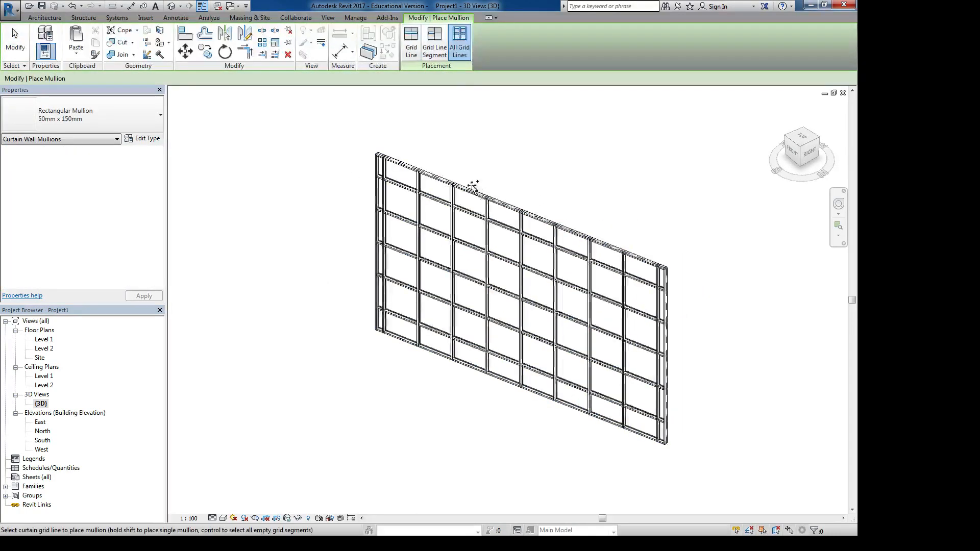
{"action": "middle_click_drag", "start_coordinate": [484, 259], "coordinate": [512, 290], "text": "shift"}
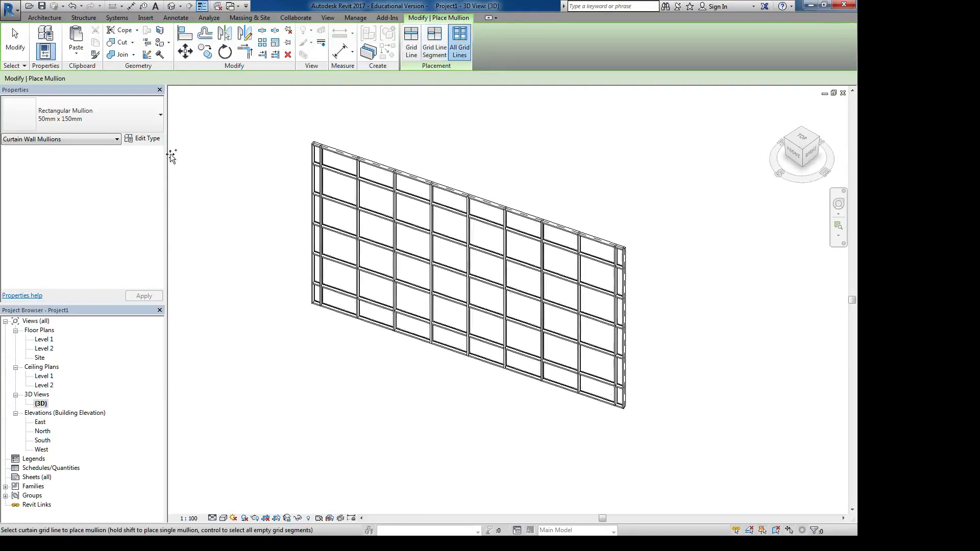
- In the Level 1 floor plan, draw a horizontal Generic - 200mm wall about 26400 mm long above the curtain wall
{"action": "double_click", "coordinate": [44, 340]}
{"action": "middle_click_drag", "start_coordinate": [470, 365], "coordinate": [532, 362]}
{"action": "scroll", "coordinate": [452, 294], "scroll_direction": "up", "scroll_amount": 5}
{"action": "scroll", "coordinate": [542, 318], "scroll_direction": "down", "scroll_amount": 1}
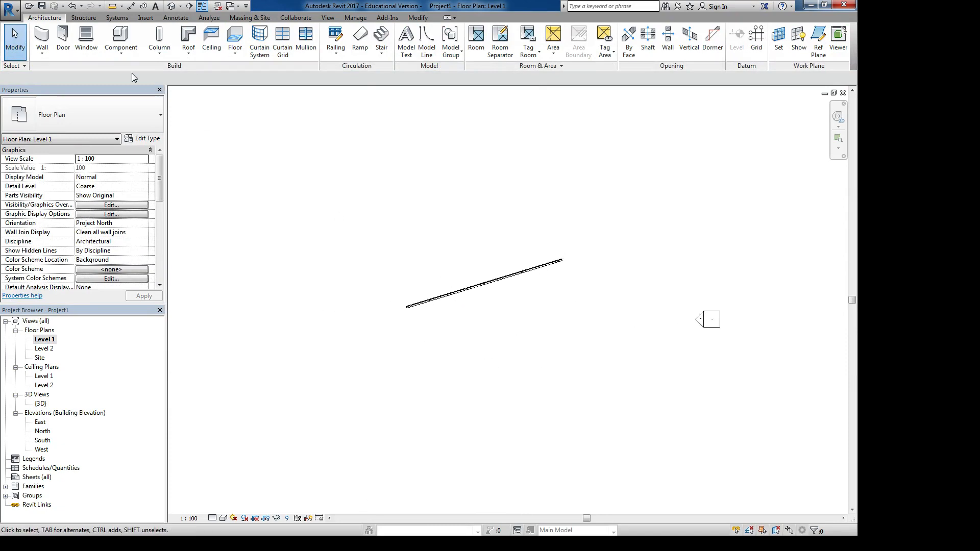
{"action": "left_click", "coordinate": [42, 45]}
{"action": "left_click", "coordinate": [247, 214]}
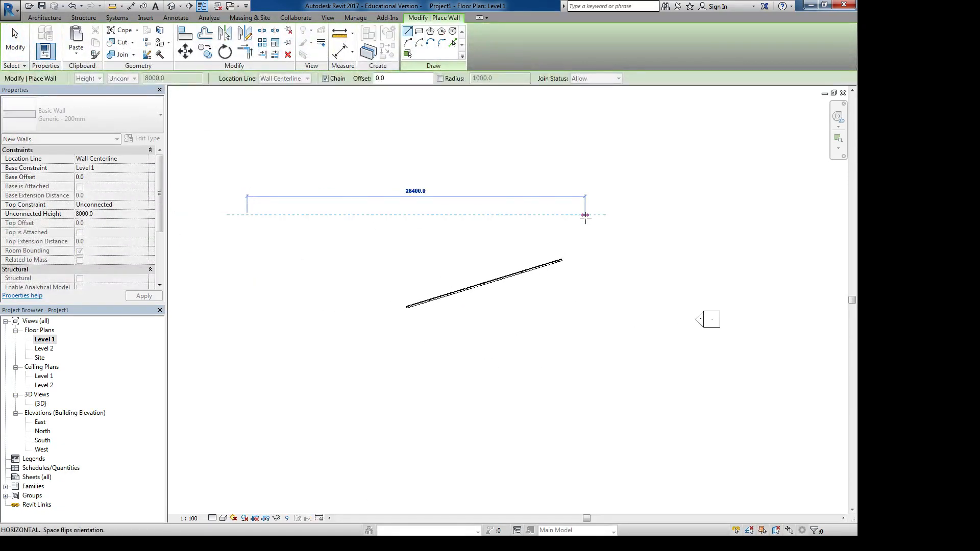
{"action": "left_click", "coordinate": [585, 215]}
{"action": "key", "text": "Escape"}
{"action": "key", "text": "Escape"}
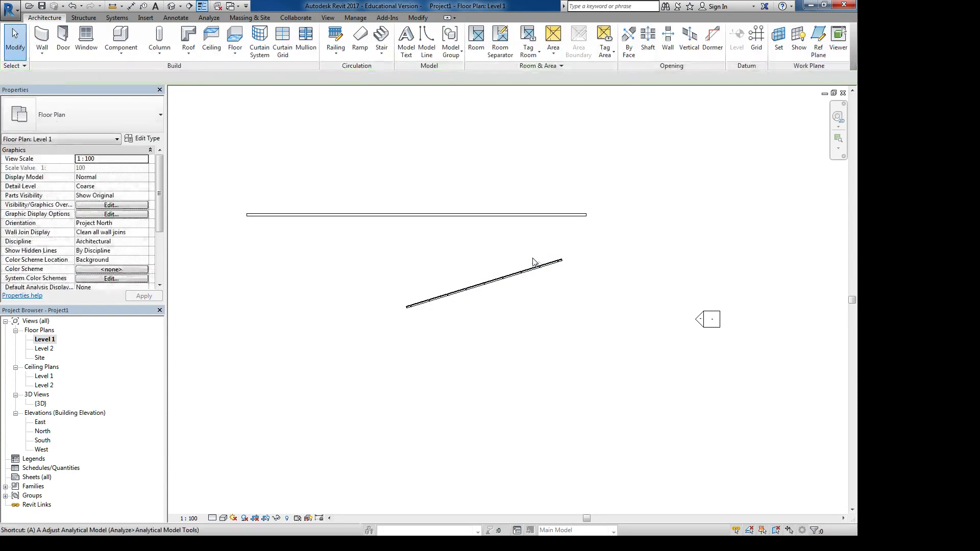
- Align the curtain wall with the horizontal wall's centreline and open the 3D view
{"action": "key", "text": "a"}
{"action": "key", "text": "l"}
{"action": "scroll", "coordinate": [510, 210], "scroll_direction": "up", "scroll_amount": 3}
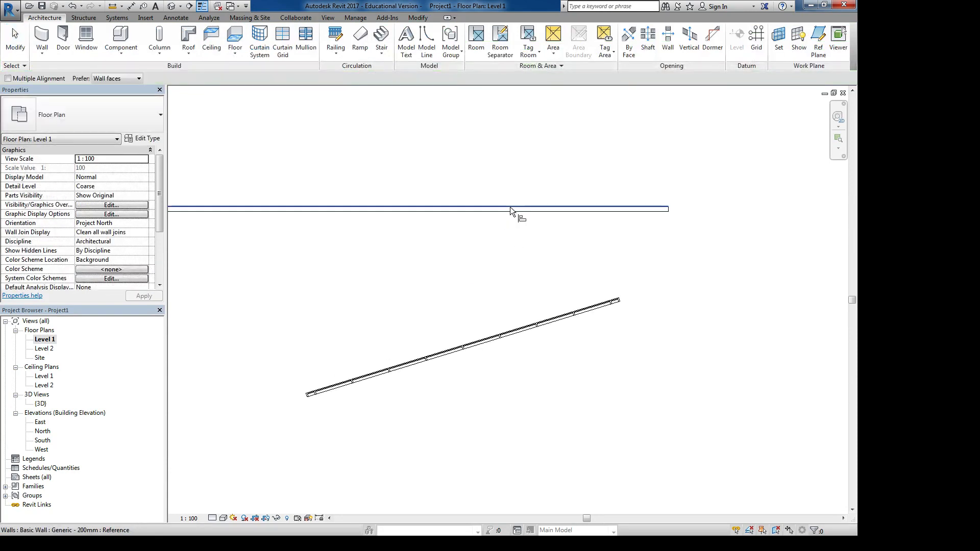
{"action": "left_click", "coordinate": [510, 208]}
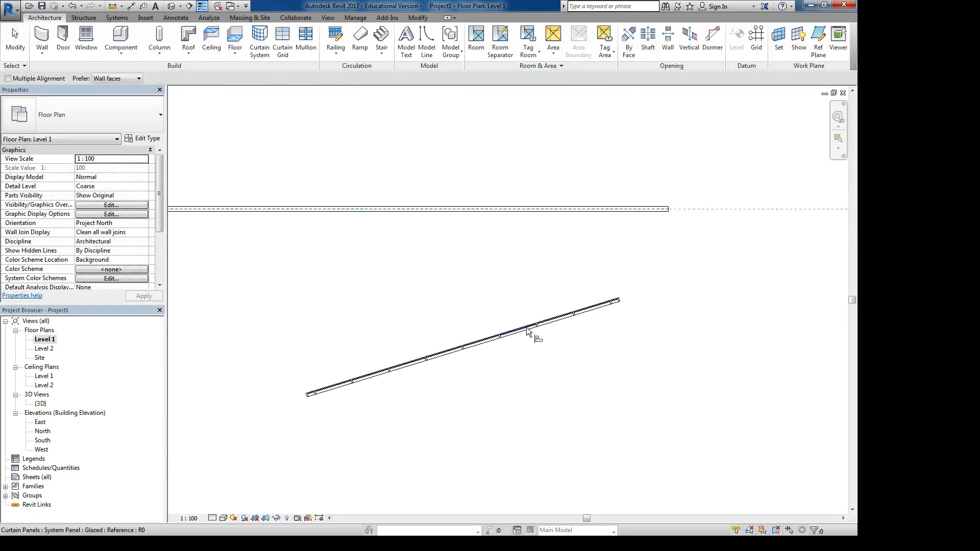
{"action": "key", "text": "Tab"}
{"action": "key", "text": "Tab"}
{"action": "key", "text": "Tab"}
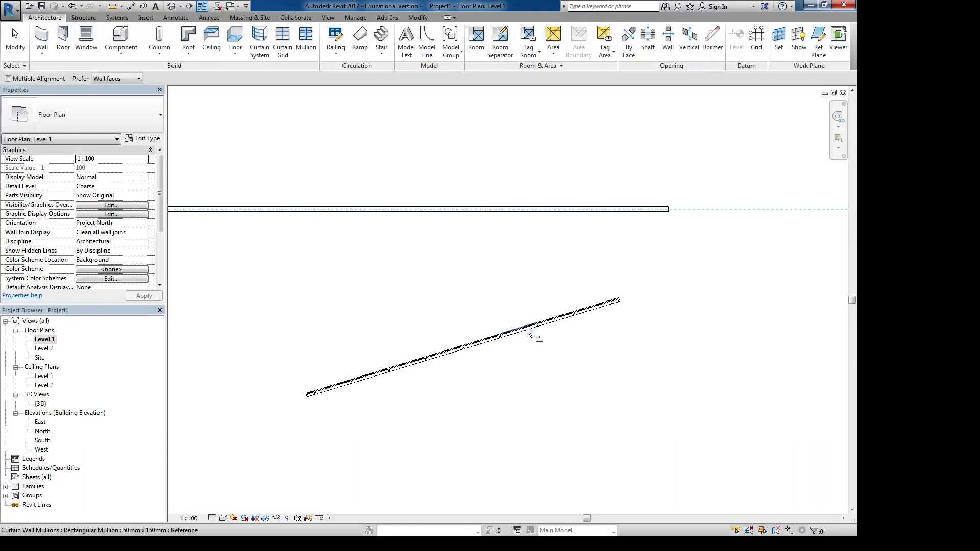
{"action": "scroll", "coordinate": [528, 330], "scroll_direction": "up", "scroll_amount": 4}
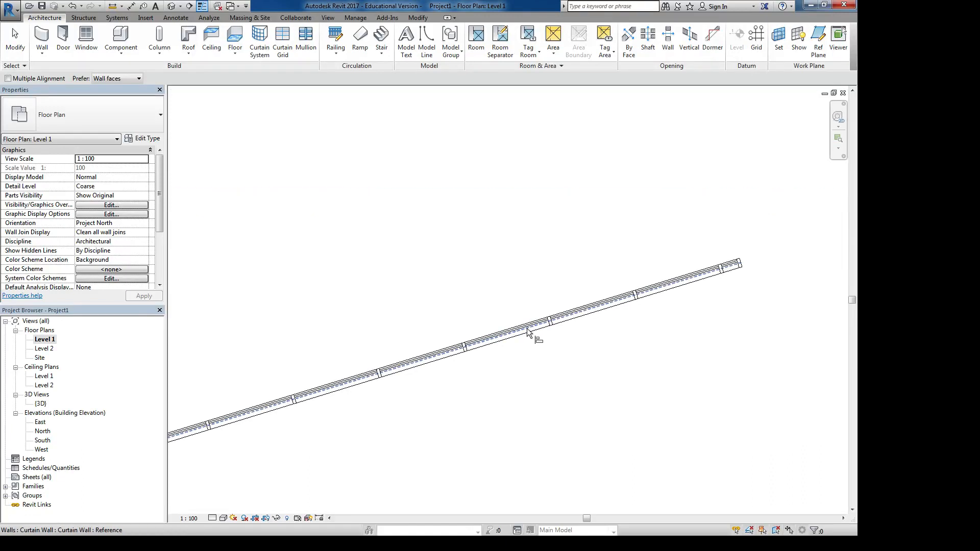
{"action": "left_click", "coordinate": [526, 331]}
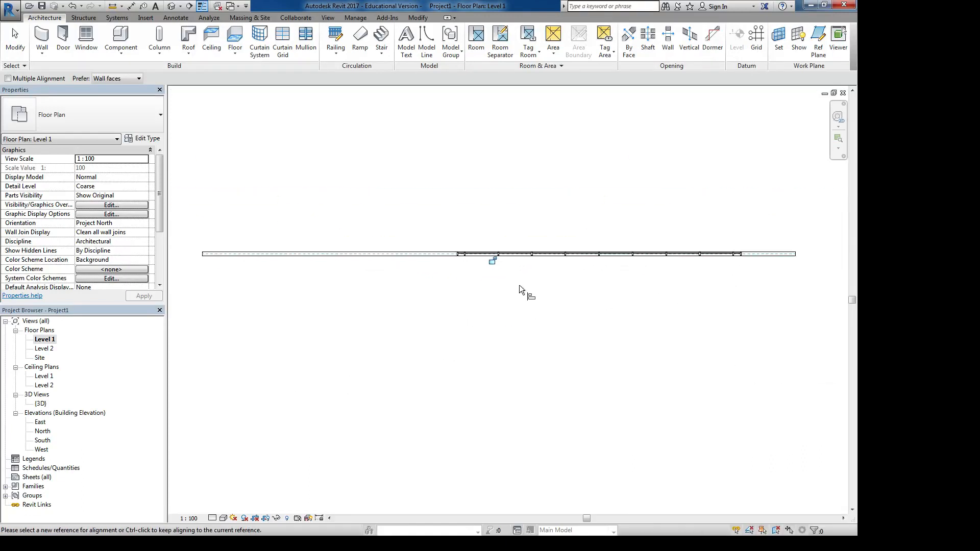
{"action": "key", "text": "Escape"}
{"action": "key", "text": "Escape"}
{"action": "double_click", "coordinate": [40, 403]}
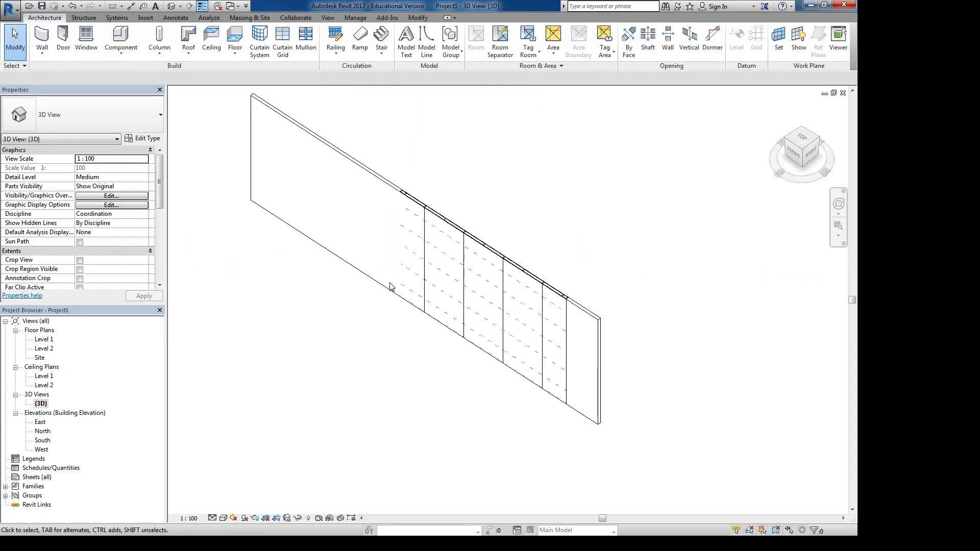
- Turn on Automatically Embed in the curtain wall's type properties so it cuts into the basic wall
{"action": "left_click", "coordinate": [493, 249]}
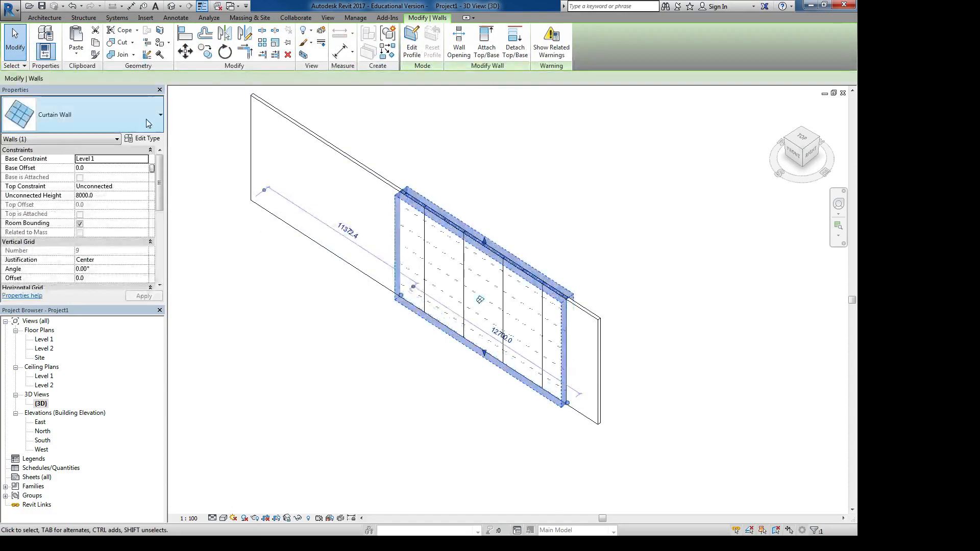
{"action": "left_click", "coordinate": [145, 138]}
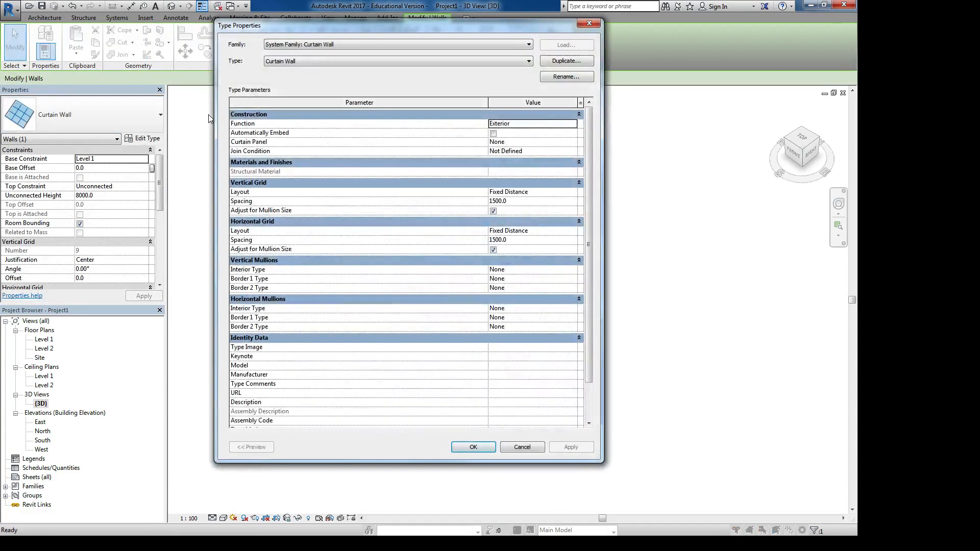
{"action": "left_click", "coordinate": [475, 133]}
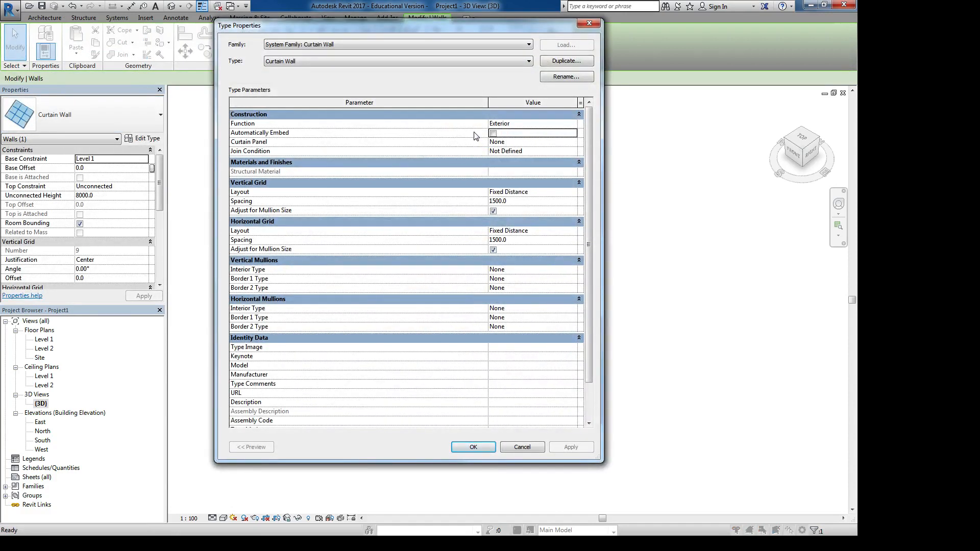
{"action": "left_click", "coordinate": [473, 448]}
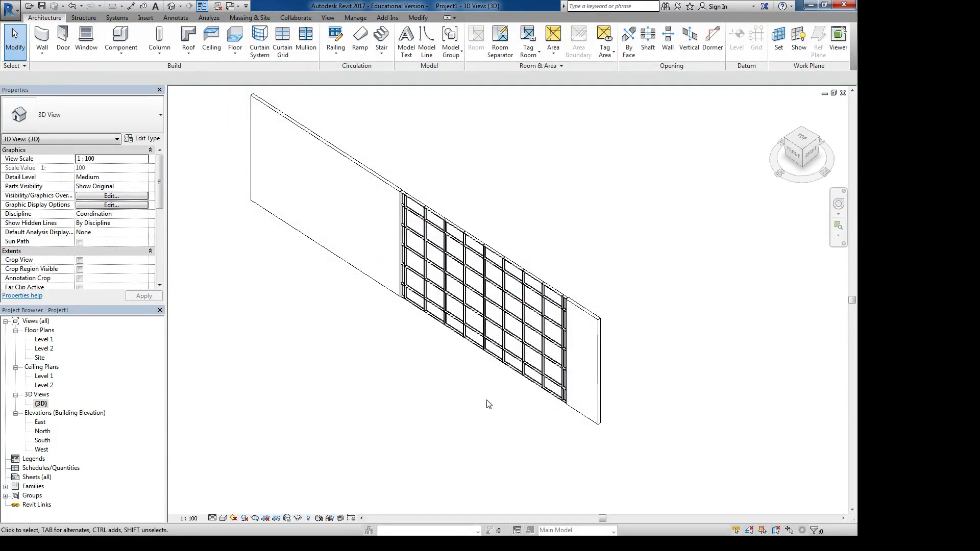
- Lower the top of the curtain wall to an unconnected height of about 6960 mm and try moving it along the basic wall
{"action": "left_click", "coordinate": [474, 247]}
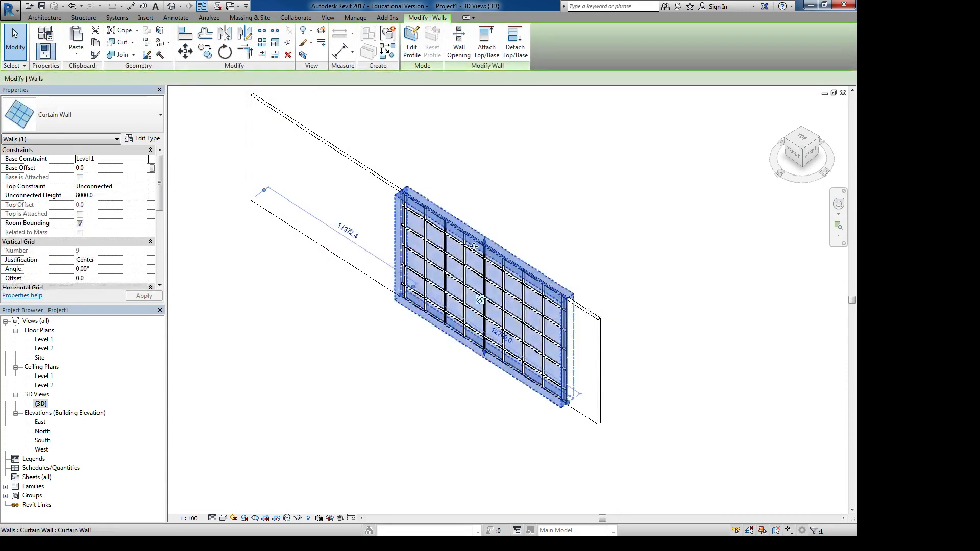
{"action": "left_click_drag", "start_coordinate": [475, 247], "coordinate": [383, 283]}
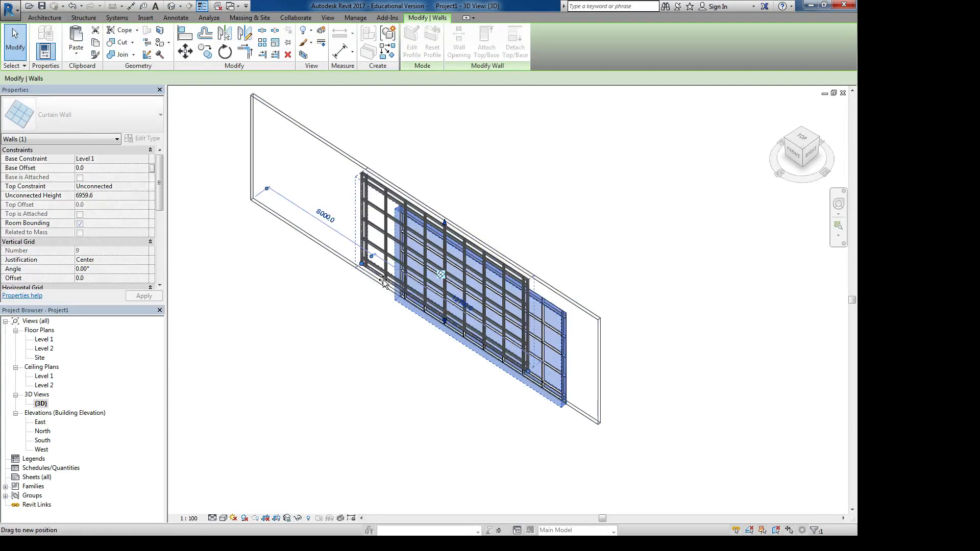
{"action": "key", "text": "Escape"}
{"action": "key", "text": "Escape"}
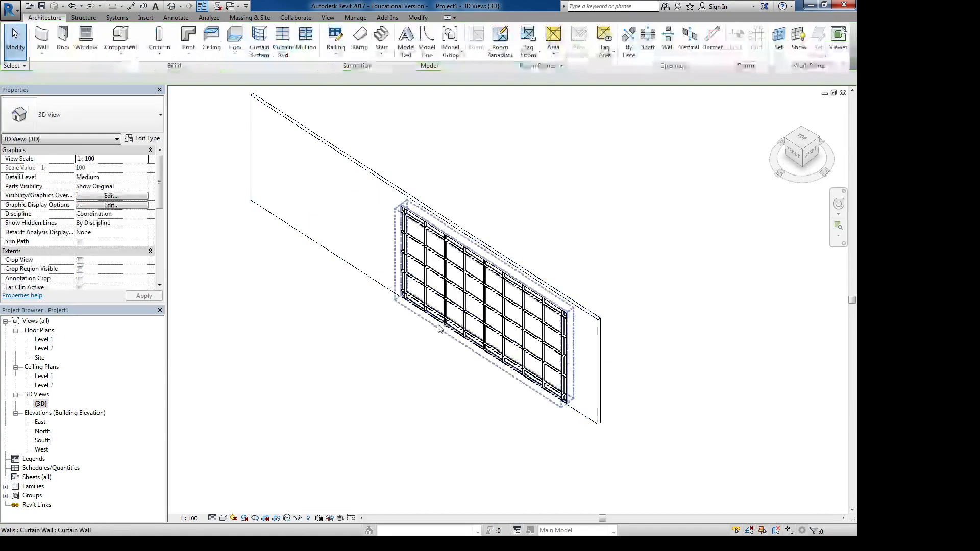
- Move the curtain wall along the basic wall until it starts about 7000 mm from the wall's far left end
{"action": "left_click", "coordinate": [440, 328]}
{"action": "left_click_drag", "start_coordinate": [452, 331], "coordinate": [339, 279]}
{"action": "left_click", "coordinate": [426, 372]}
{"action": "left_click", "coordinate": [441, 337]}
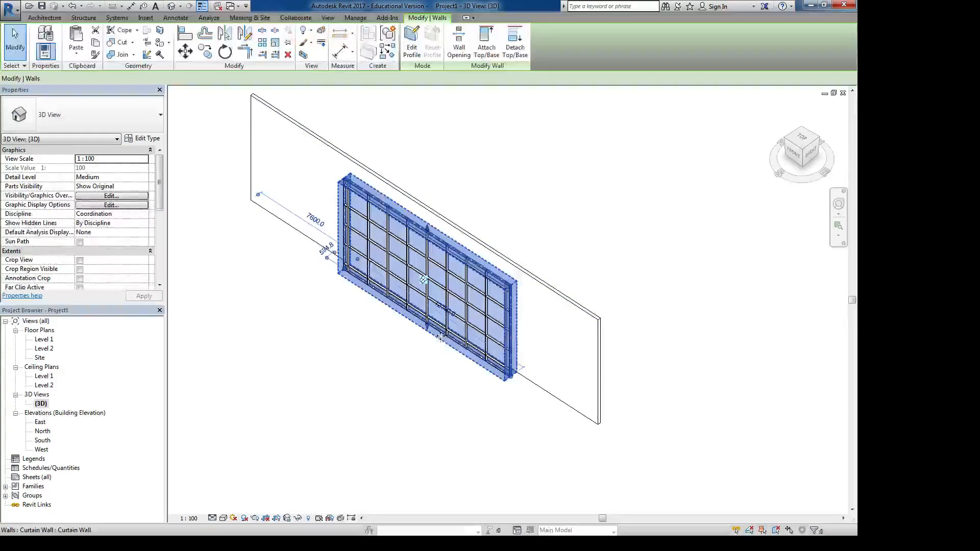
{"action": "left_click_drag", "start_coordinate": [440, 337], "coordinate": [440, 324]}
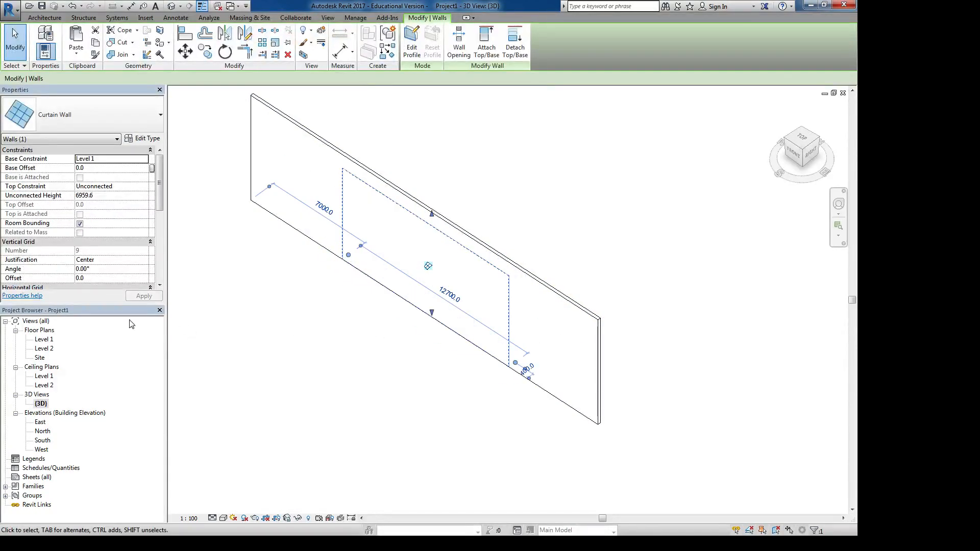
- In the Level 1 floor plan, align the curtain wall with the basic wall's centreline again and return to the 3D view
{"action": "double_click", "coordinate": [44, 339]}
{"action": "middle_click_drag", "start_coordinate": [449, 278], "coordinate": [489, 315]}
{"action": "key", "text": "a"}
{"action": "key", "text": "l"}
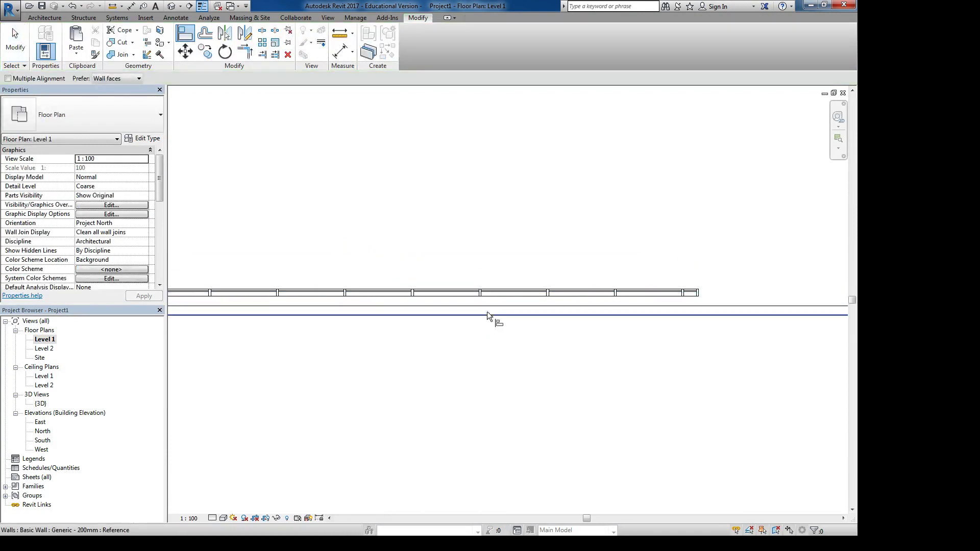
{"action": "left_click", "coordinate": [749, 312]}
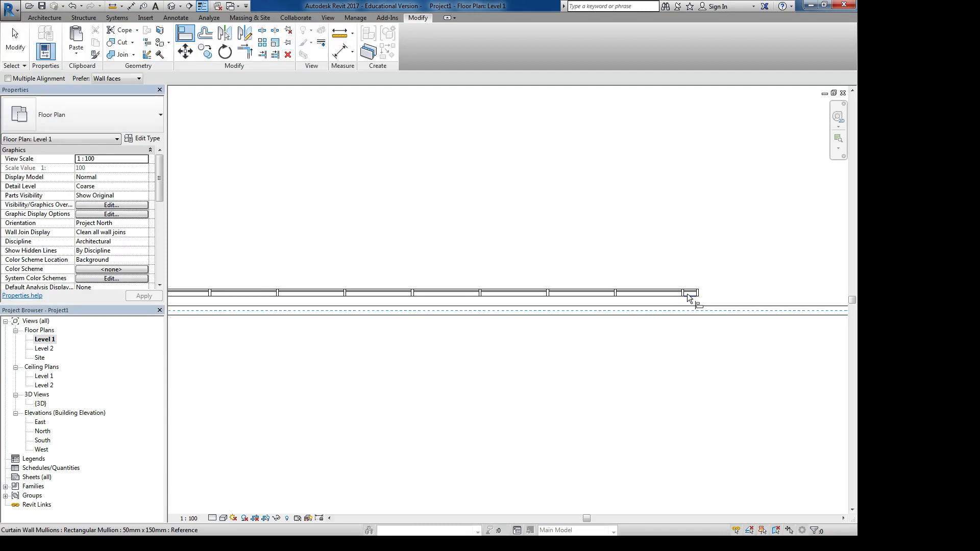
{"action": "left_click", "coordinate": [689, 299]}
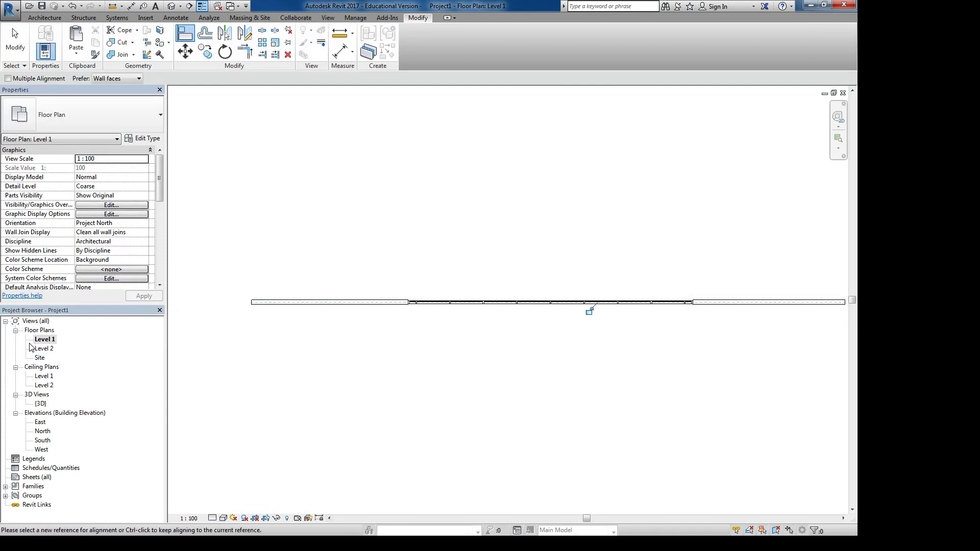
{"action": "double_click", "coordinate": [41, 404]}
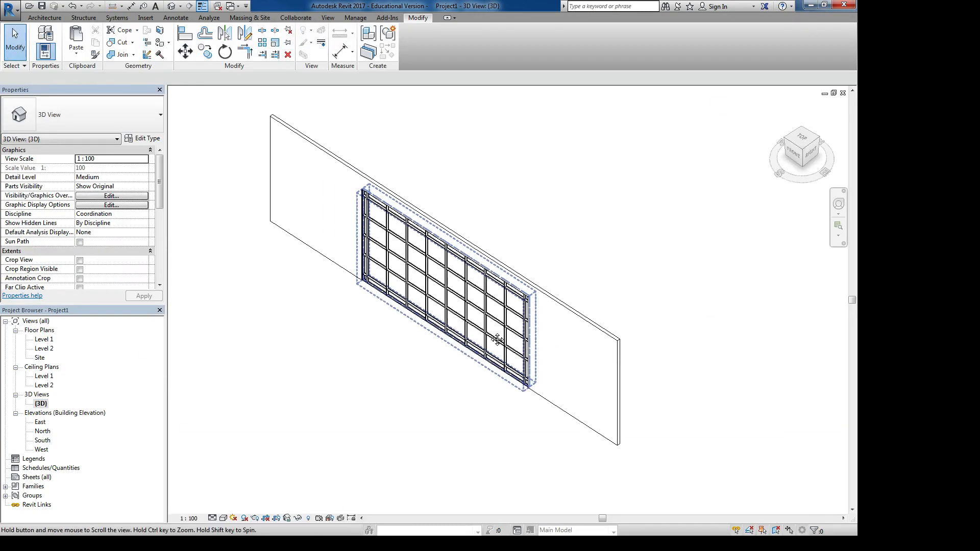
- Raise the bottom edge of the curtain wall to a base offset of about 1280 mm above Level 1
{"action": "left_click", "coordinate": [490, 349]}
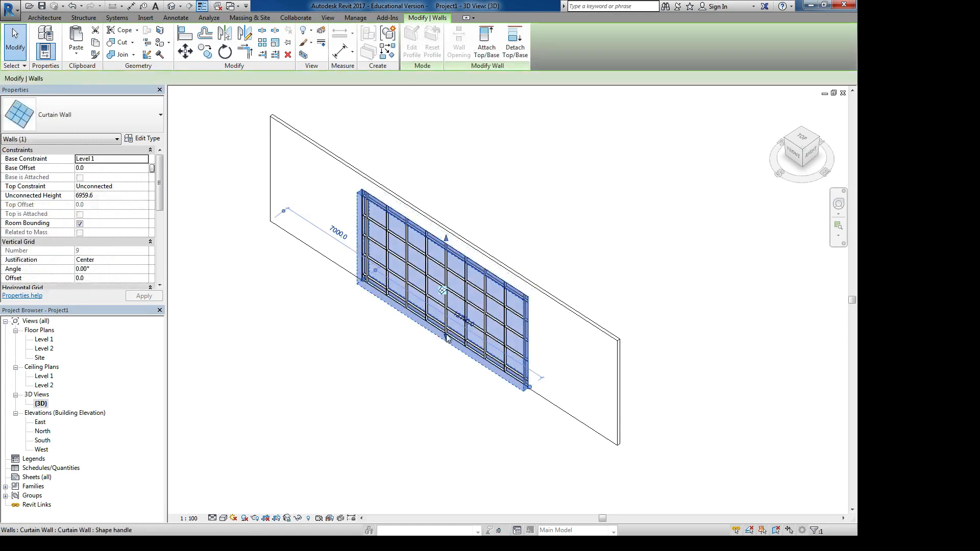
{"action": "left_click_drag", "start_coordinate": [449, 321], "coordinate": [448, 316]}
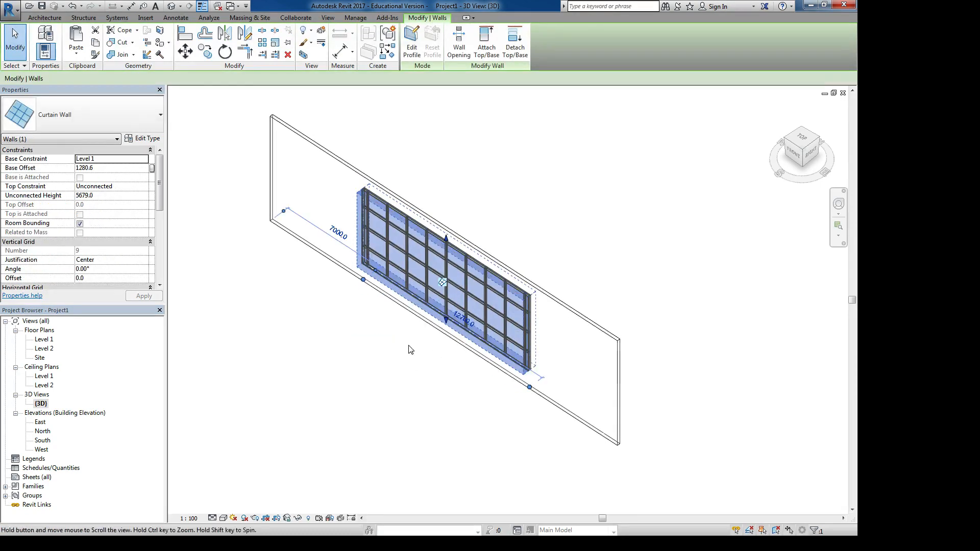
{"action": "middle_click_drag", "start_coordinate": [407, 350], "coordinate": [443, 340]}
{"action": "left_click", "coordinate": [443, 339]}
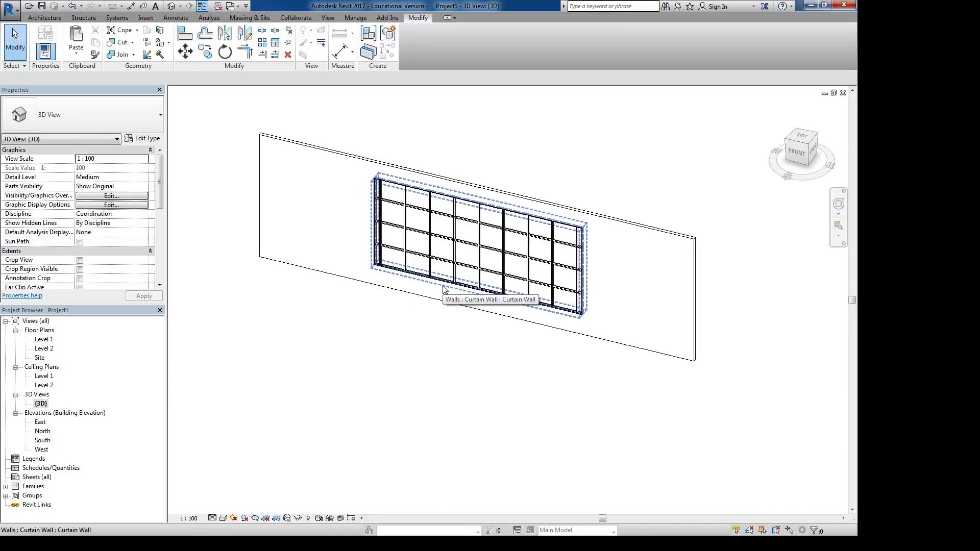
{"action": "middle_click_drag", "start_coordinate": [444, 249], "coordinate": [399, 273]}
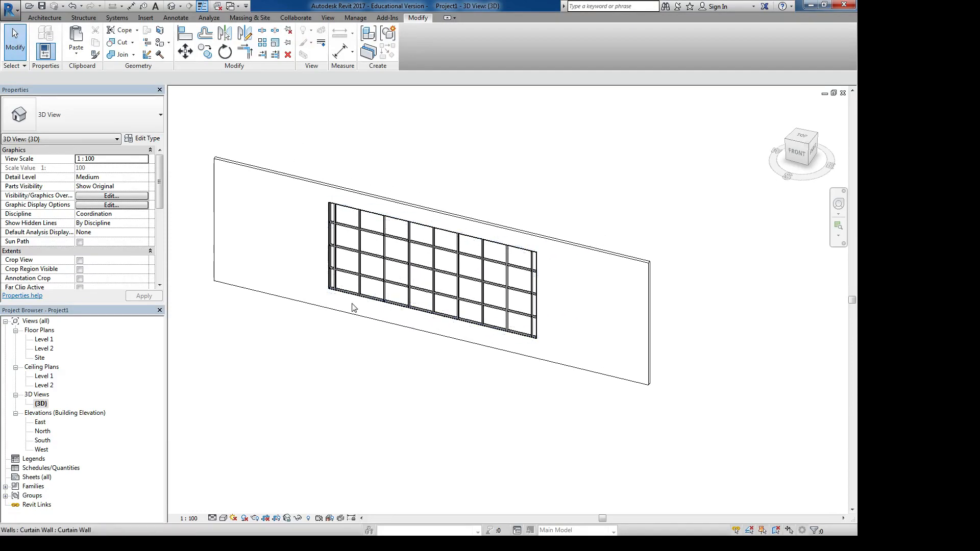
- Edit the curtain wall's profile and sketch a wavy spline from the middle of its left edge to its top edge near the right end
{"action": "left_click", "coordinate": [421, 274]}
{"action": "left_click", "coordinate": [412, 47]}
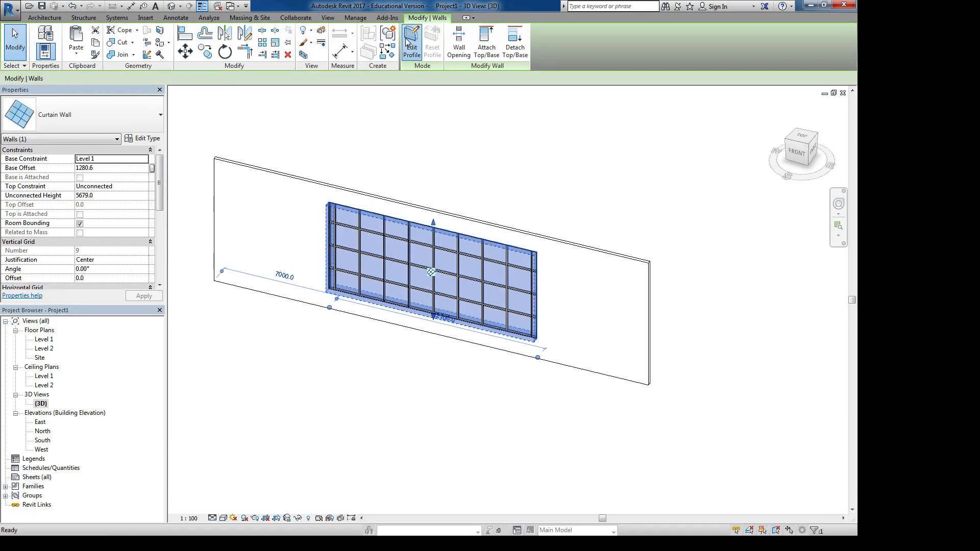
{"action": "scroll", "coordinate": [446, 270], "scroll_direction": "up", "scroll_amount": 3}
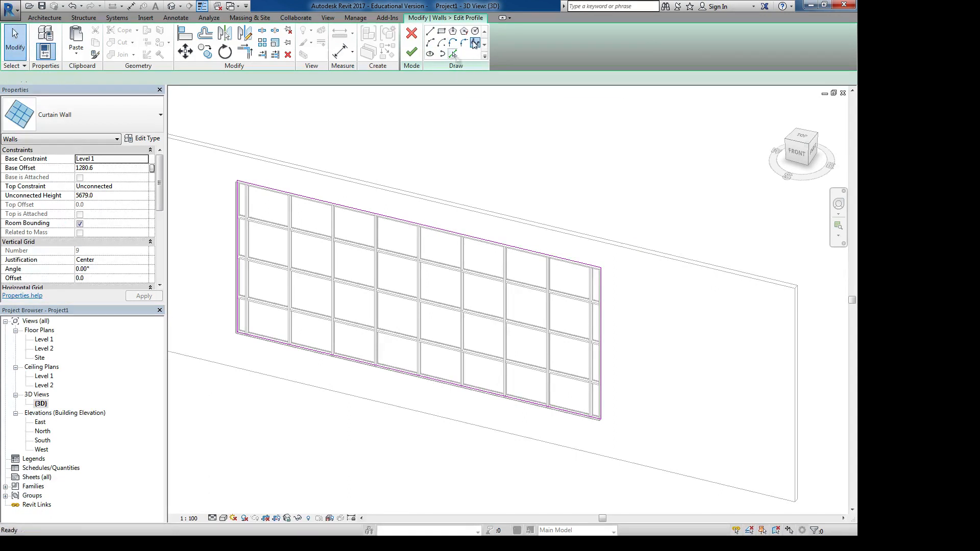
{"action": "left_click", "coordinate": [475, 43]}
{"action": "left_click", "coordinate": [237, 255]}
{"action": "left_click", "coordinate": [320, 225]}
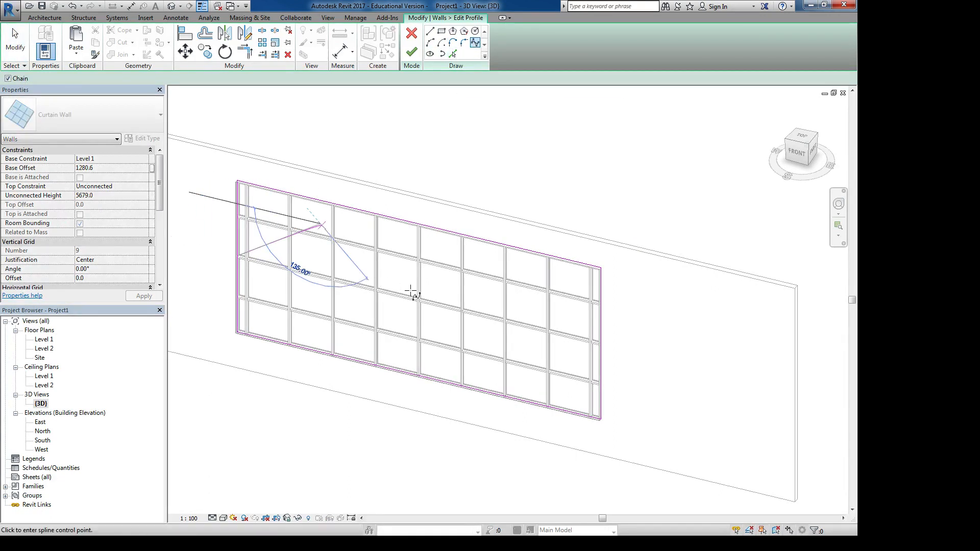
{"action": "left_click", "coordinate": [442, 287]}
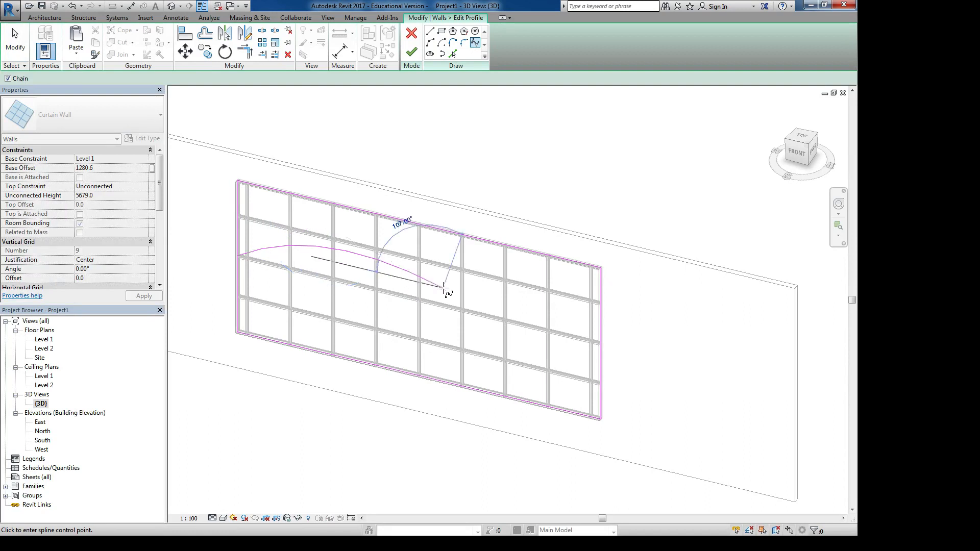
{"action": "left_click", "coordinate": [565, 261]}
{"action": "key", "text": "Escape"}
{"action": "key", "text": "Escape"}
{"action": "key", "text": "t"}
{"action": "key", "text": "r"}
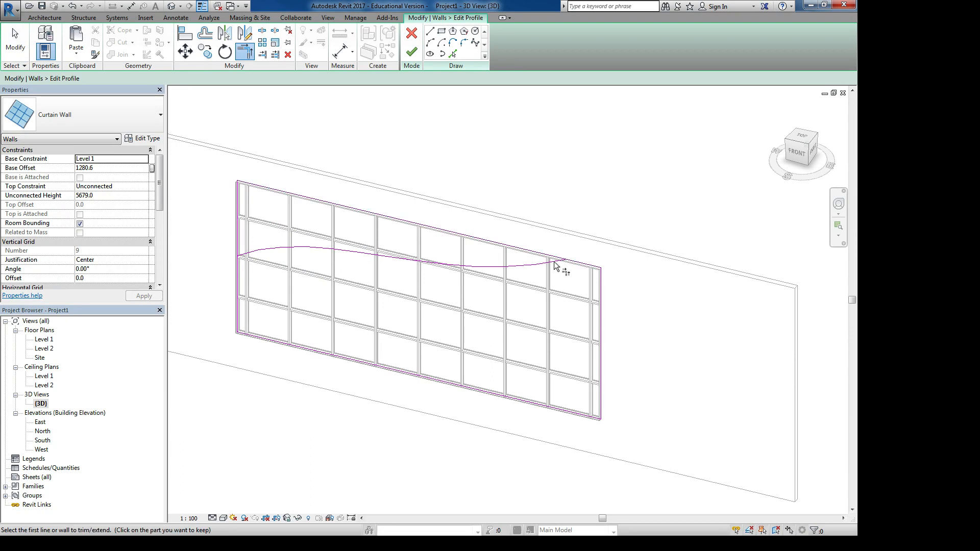
{"action": "key", "text": "Escape"}
- Shorten the profile's top line and left line to the ends of the spline so the outline closes along the curve
{"action": "left_click", "coordinate": [553, 256]}
{"action": "left_click_drag", "start_coordinate": [238, 182], "coordinate": [552, 256]}
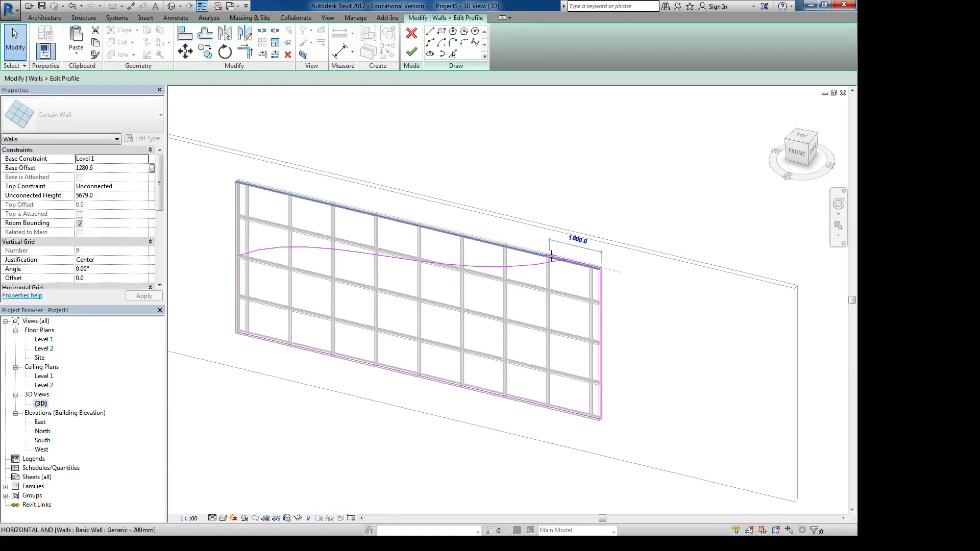
{"action": "left_click", "coordinate": [237, 190]}
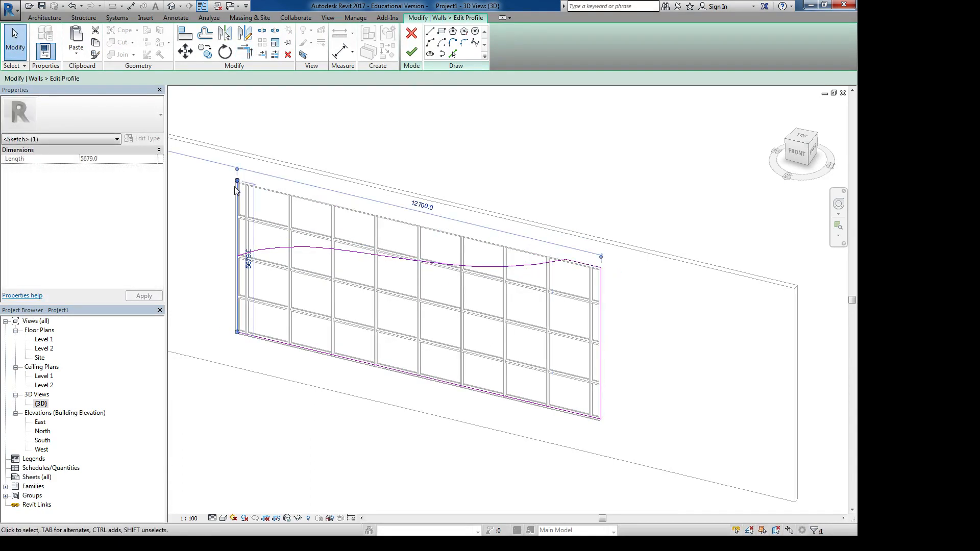
{"action": "mouse_move", "coordinate": [237, 181]}
{"action": "left_mouse_down"}
{"action": "mouse_move", "coordinate": [246, 271]}
{"action": "mouse_move", "coordinate": [237, 255]}
{"action": "left_mouse_up"}
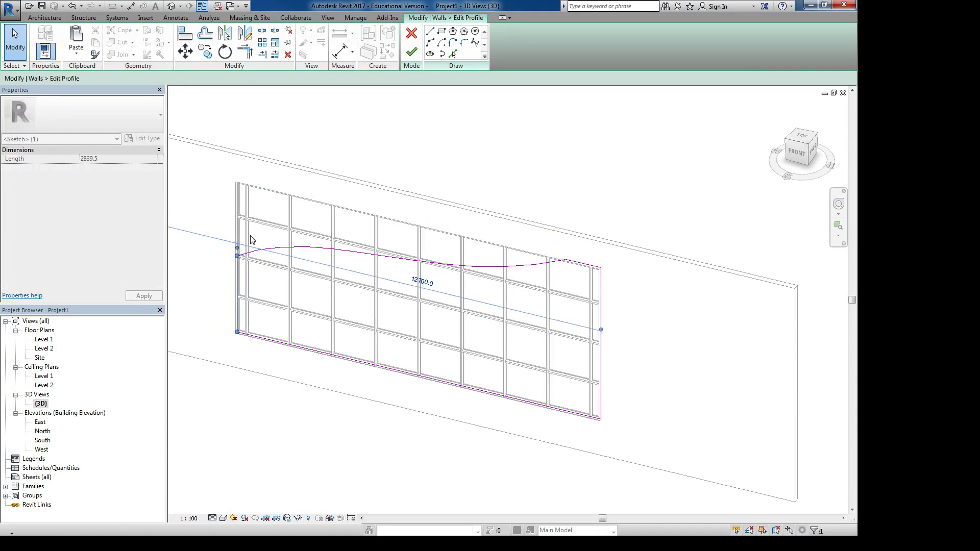
- Finish the curtain wall's profile edit and delete the mullions whose curtain grid portions no longer exist
{"action": "left_click", "coordinate": [419, 54]}
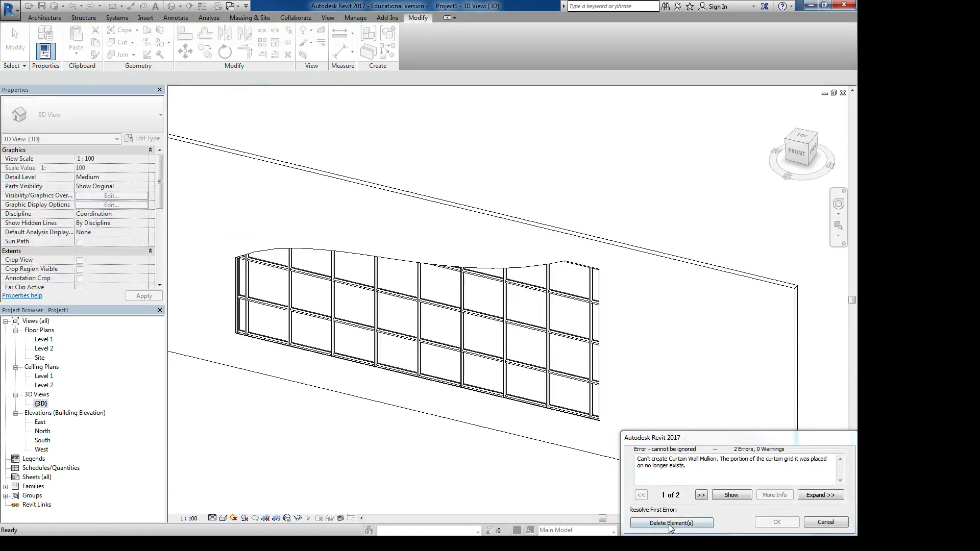
{"action": "left_click", "coordinate": [670, 524]}
{"action": "left_click", "coordinate": [510, 488]}
- Examine the mullions and panels along the curtain wall's curved top edge up close and from several angles
{"action": "middle_click_drag", "start_coordinate": [510, 488], "coordinate": [519, 368], "text": "shift"}
{"action": "scroll", "coordinate": [535, 301], "scroll_direction": "up", "scroll_amount": 5}
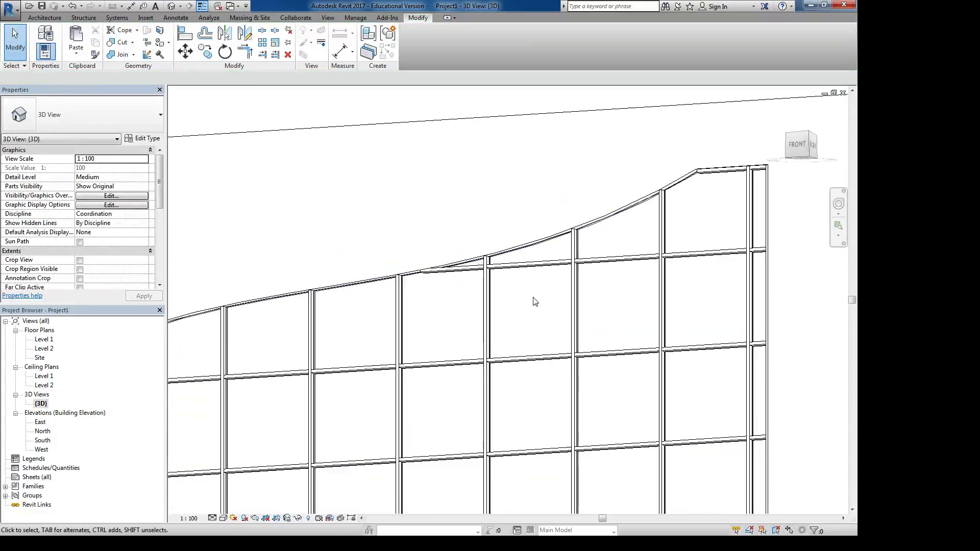
{"action": "middle_click_drag", "start_coordinate": [499, 309], "coordinate": [588, 262]}
{"action": "scroll", "coordinate": [480, 234], "scroll_direction": "up", "scroll_amount": 3}
{"action": "scroll", "coordinate": [517, 295], "scroll_direction": "down", "scroll_amount": 2}
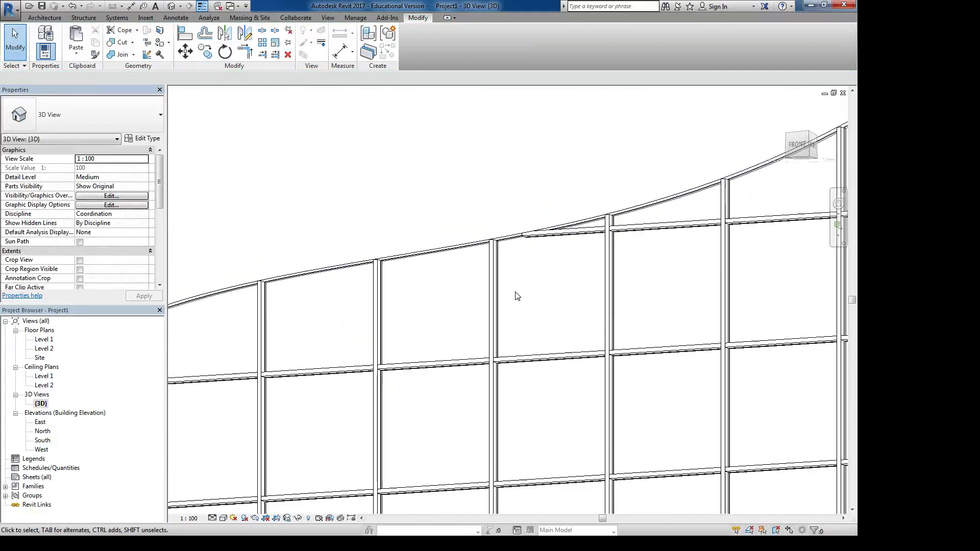
{"action": "scroll", "coordinate": [516, 295], "scroll_direction": "down", "scroll_amount": 5}
{"action": "middle_click_drag", "start_coordinate": [580, 289], "coordinate": [436, 316], "text": "shift"}
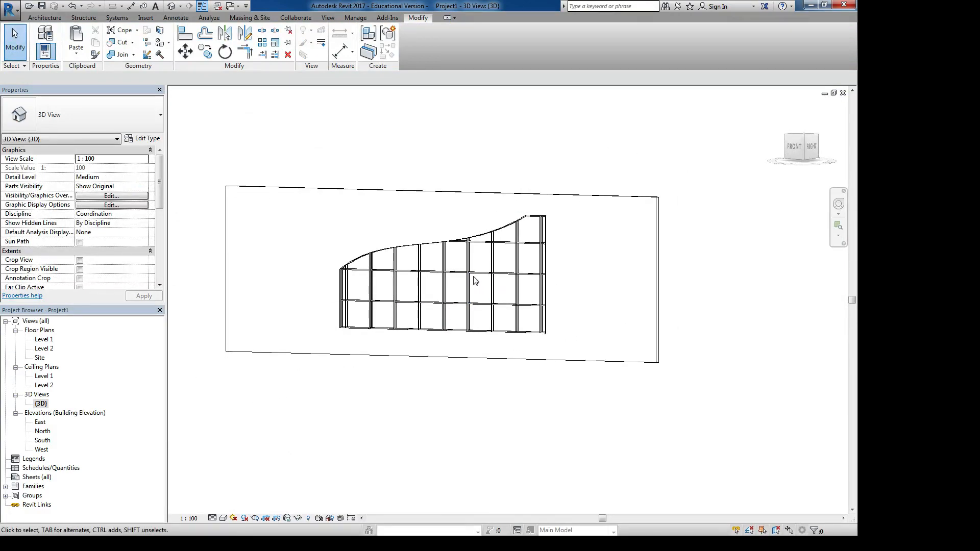
{"action": "middle_click_drag", "start_coordinate": [481, 284], "coordinate": [459, 340], "text": "shift"}
{"action": "scroll", "coordinate": [464, 306], "scroll_direction": "up", "scroll_amount": 4}
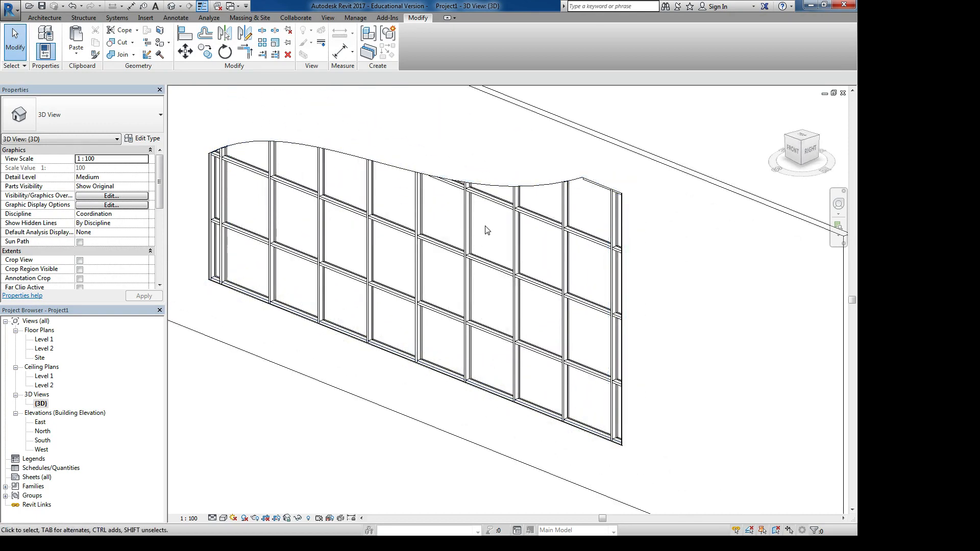
- Open a single glazed panel of the curtain wall for in-place editing and cancel the model edit
{"action": "key", "text": "Tab"}
{"action": "key", "text": "Tab"}
{"action": "key", "text": "Tab"}
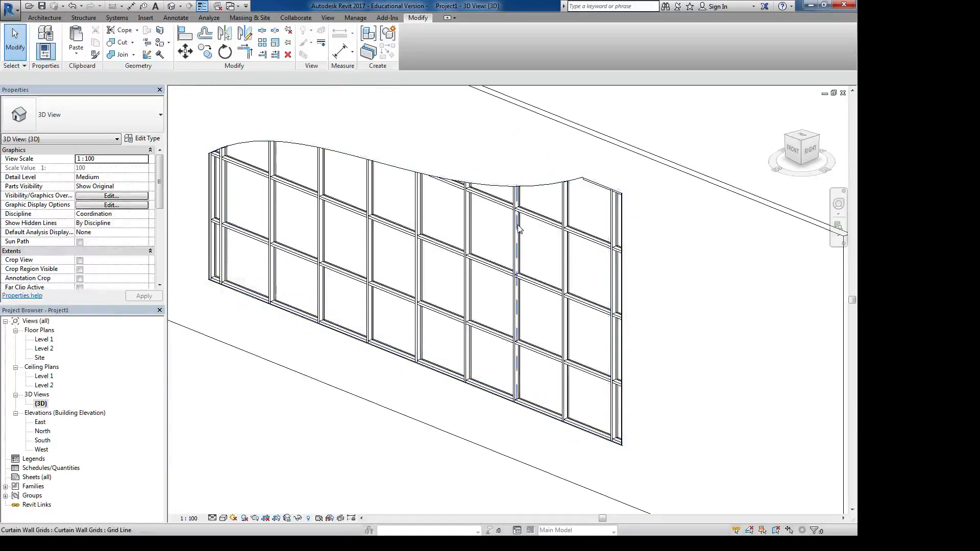
{"action": "left_click", "coordinate": [519, 229]}
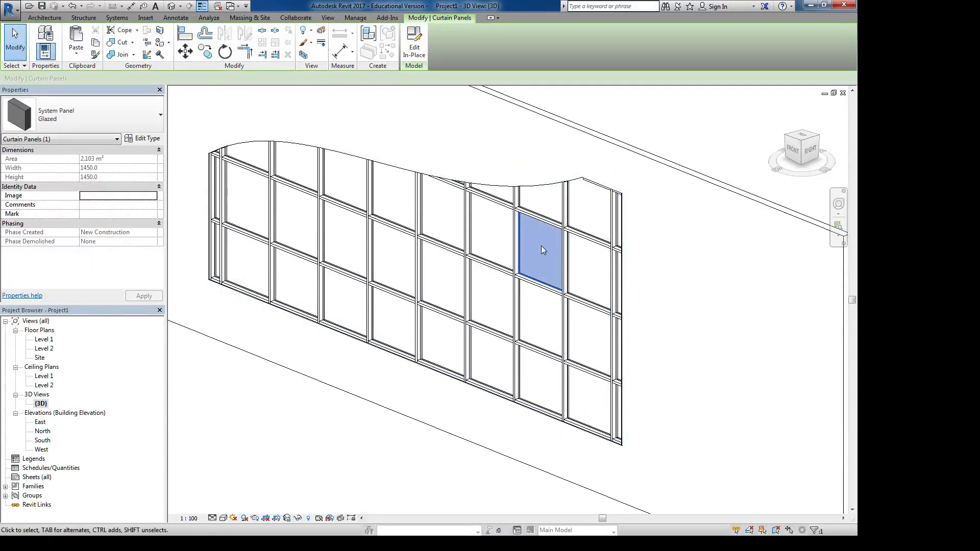
{"action": "left_click", "coordinate": [409, 37]}
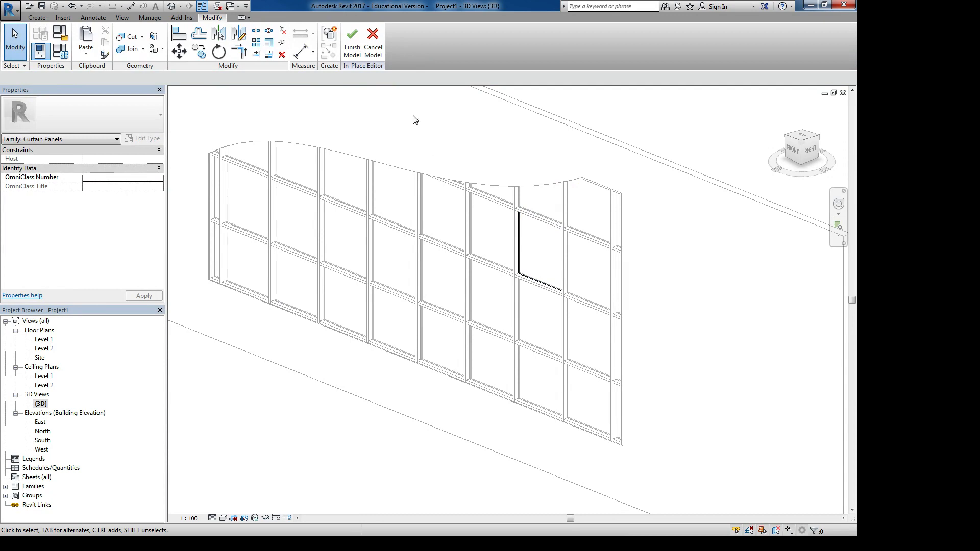
{"action": "left_click", "coordinate": [374, 41]}
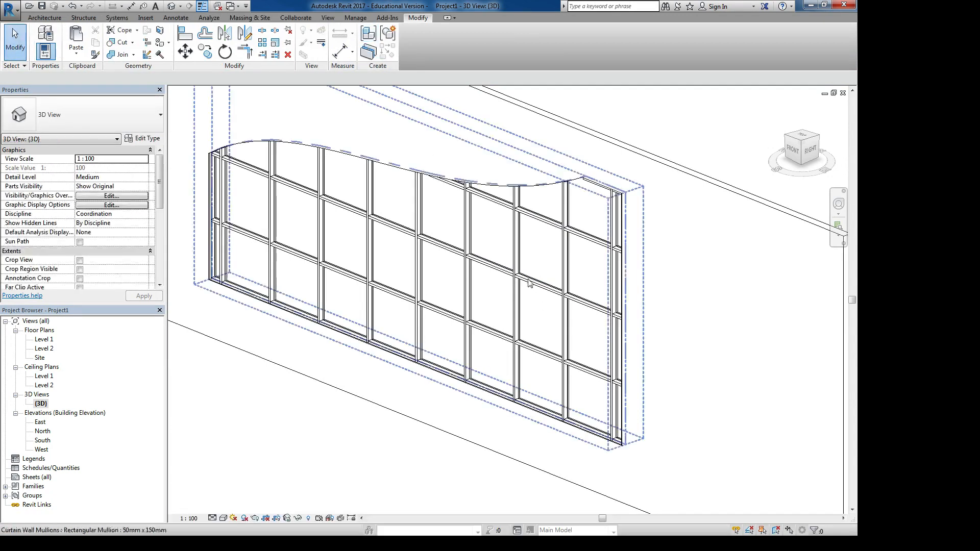
- Paste a copy of the curved-top curtain wall aligned to the same place
{"action": "middle_click_drag", "start_coordinate": [514, 260], "coordinate": [534, 295]}
{"action": "left_click", "coordinate": [535, 295]}
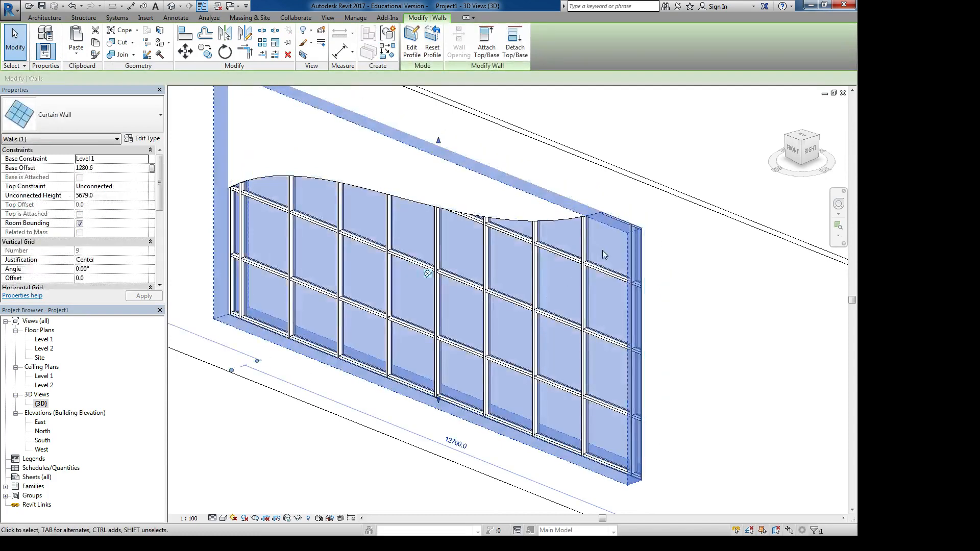
{"action": "left_click", "coordinate": [76, 52]}
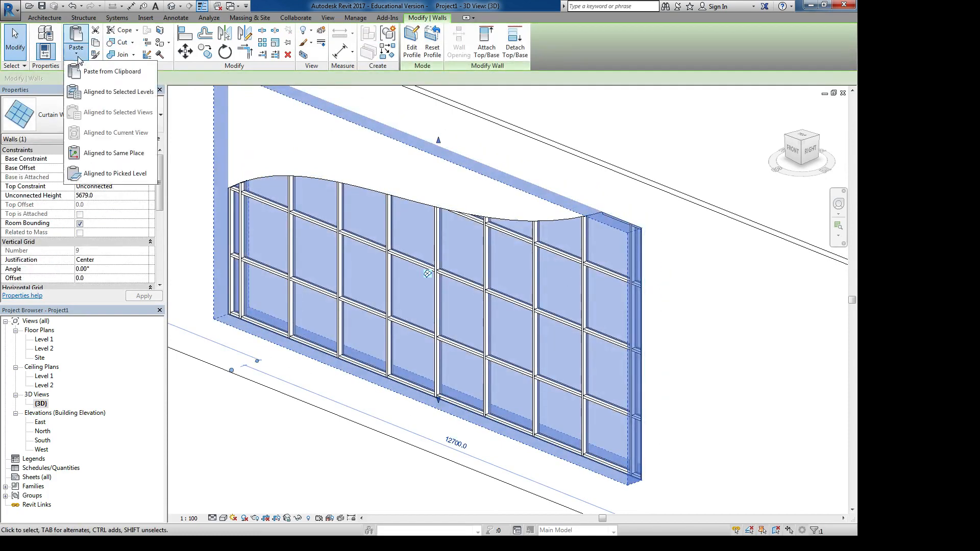
{"action": "left_click", "coordinate": [114, 153]}
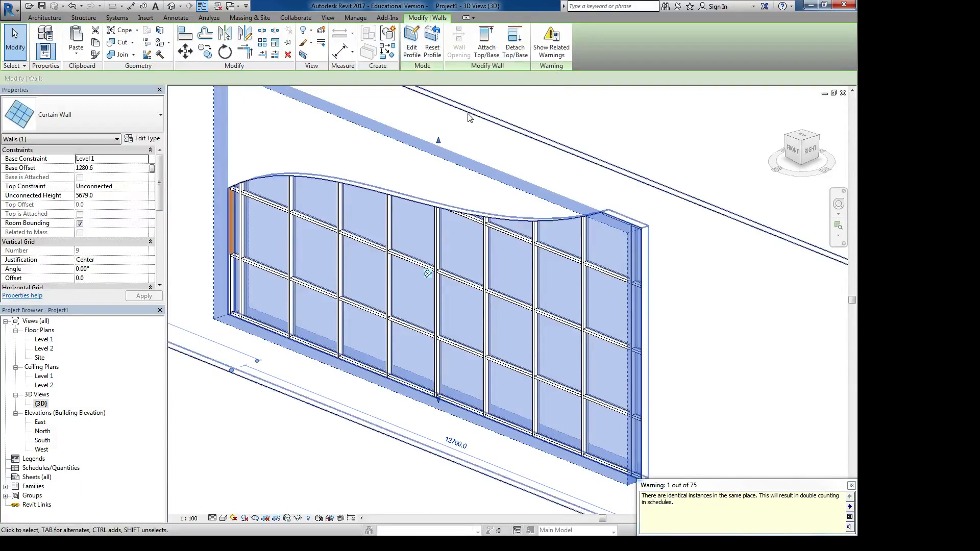
- Edit the pasted curtain wall's profile, moving its right side line onto the left side and deleting the sketch line that becomes too short
{"action": "left_click", "coordinate": [414, 47]}
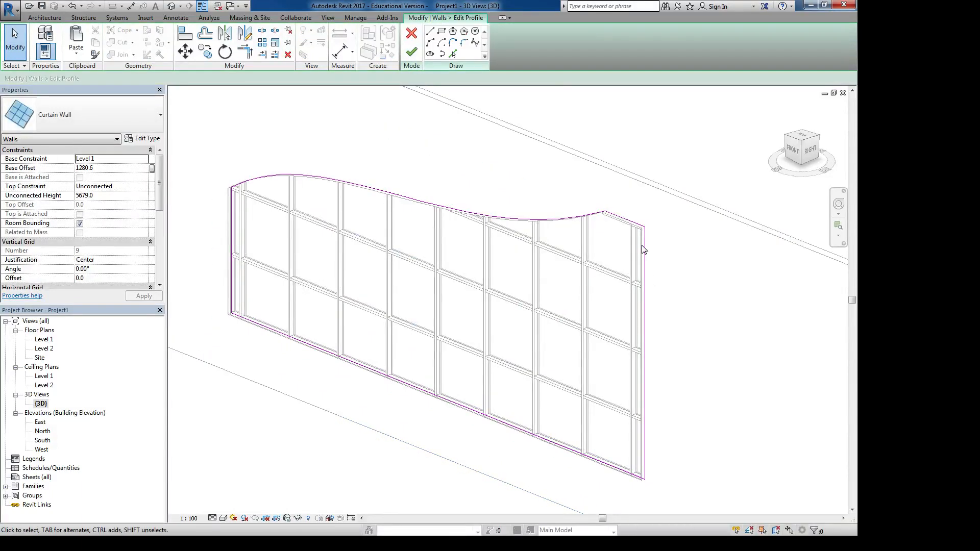
{"action": "left_click", "coordinate": [644, 332]}
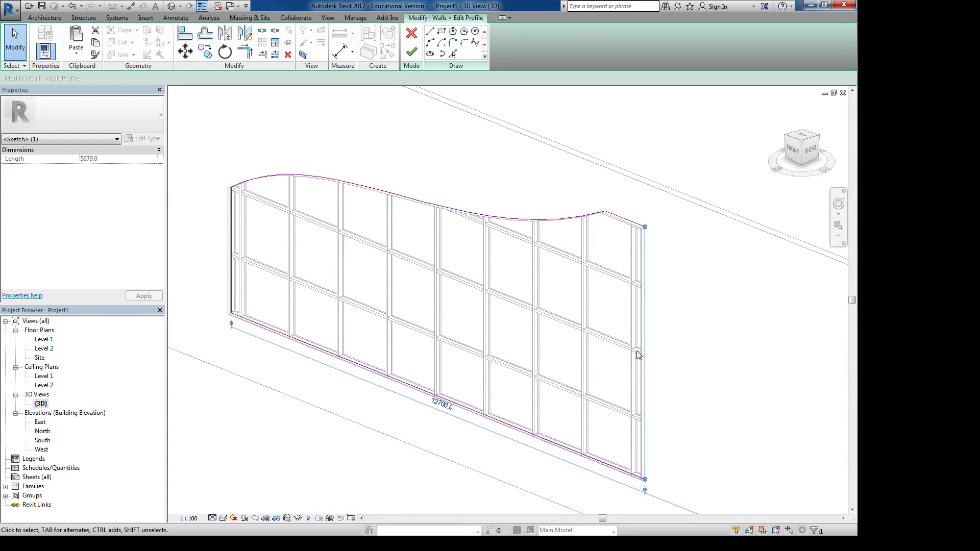
{"action": "left_click_drag", "start_coordinate": [645, 346], "coordinate": [232, 265]}
{"action": "left_click", "coordinate": [680, 523]}
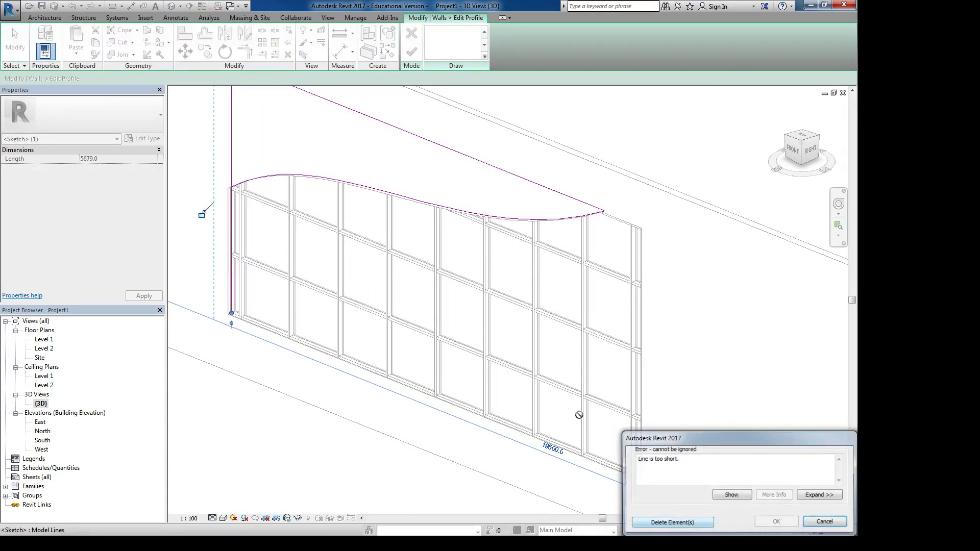
{"action": "left_click", "coordinate": [672, 523]}
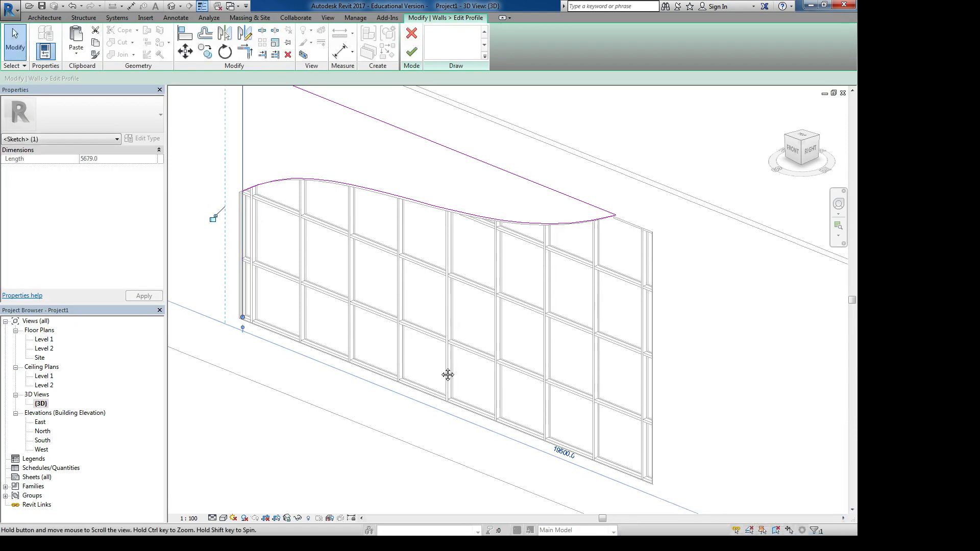
- Shorten the left profile line so its lower end meets the spline, and try to finish the profile
{"action": "left_click", "coordinate": [294, 327]}
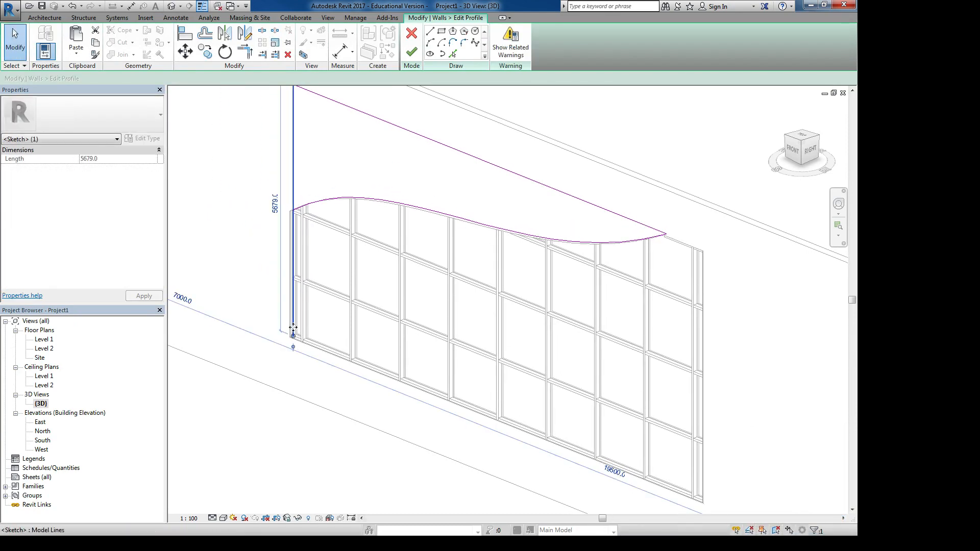
{"action": "left_click_drag", "start_coordinate": [294, 337], "coordinate": [294, 210]}
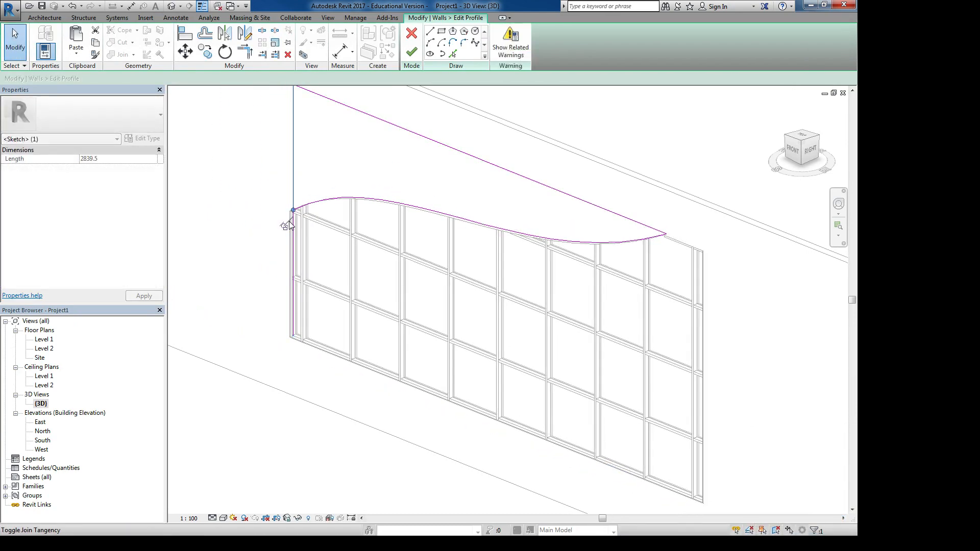
{"action": "left_click", "coordinate": [412, 55]}
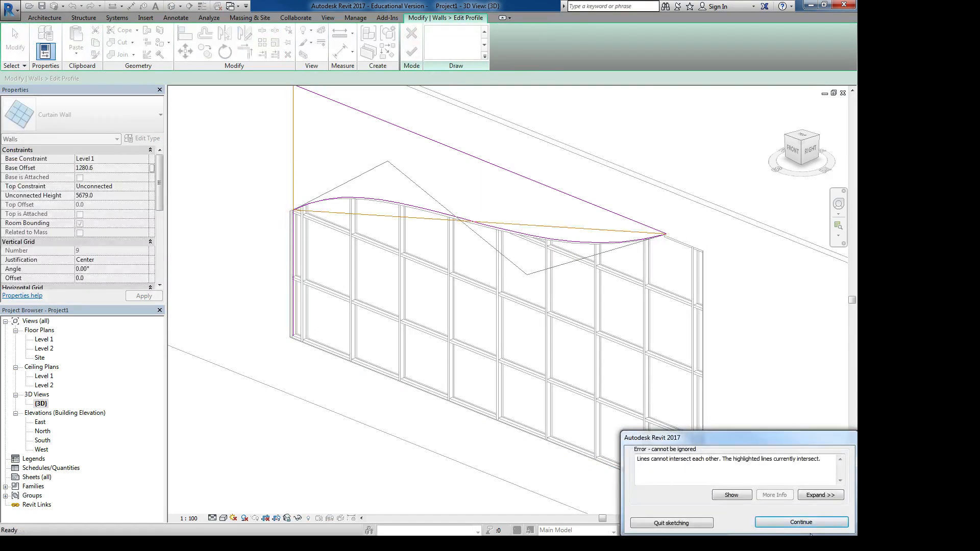
{"action": "left_click", "coordinate": [818, 520]}
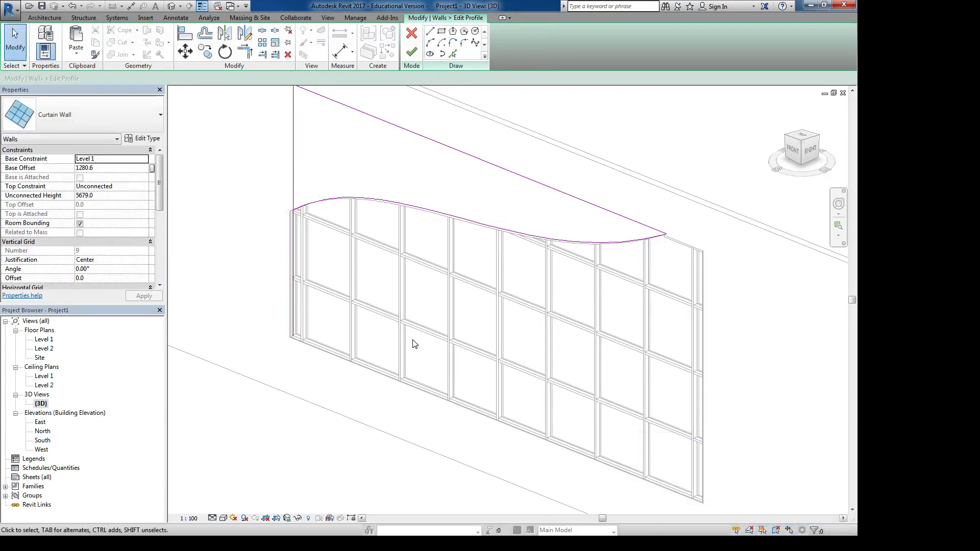
- Delete the leftover left line below the spline, finish the profile, and delete the mullions that cannot be created
{"action": "left_click", "coordinate": [293, 245]}
{"action": "key", "text": "Delete"}
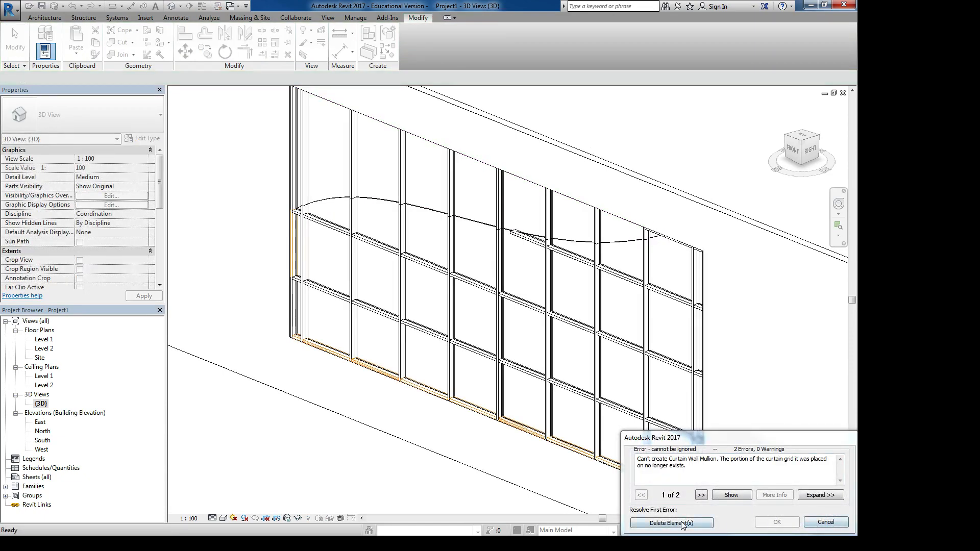
{"action": "left_click", "coordinate": [672, 523]}
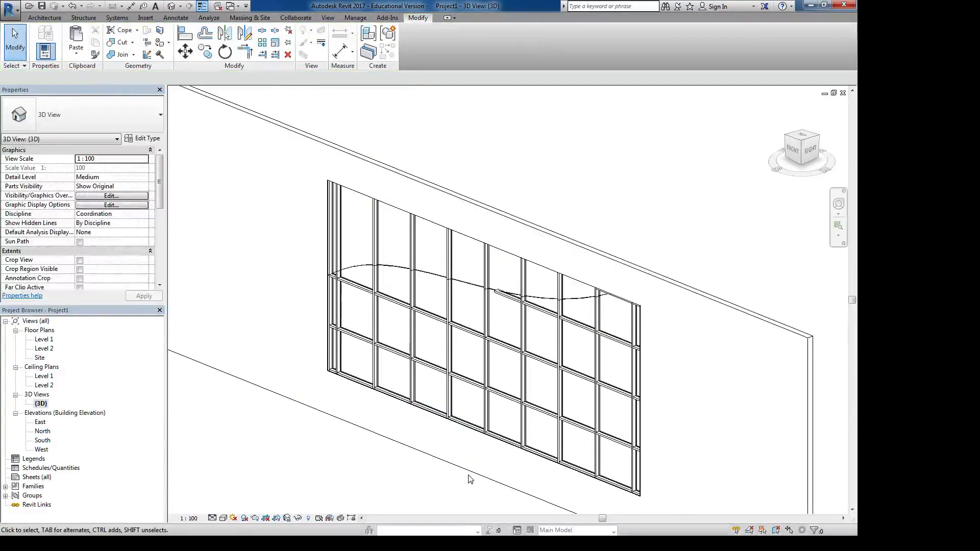
- Place 50mm x 150mm rectangular mullions on all grid lines of the upper curtain wall
{"action": "middle_click_drag", "start_coordinate": [470, 479], "coordinate": [528, 301], "text": "shift"}
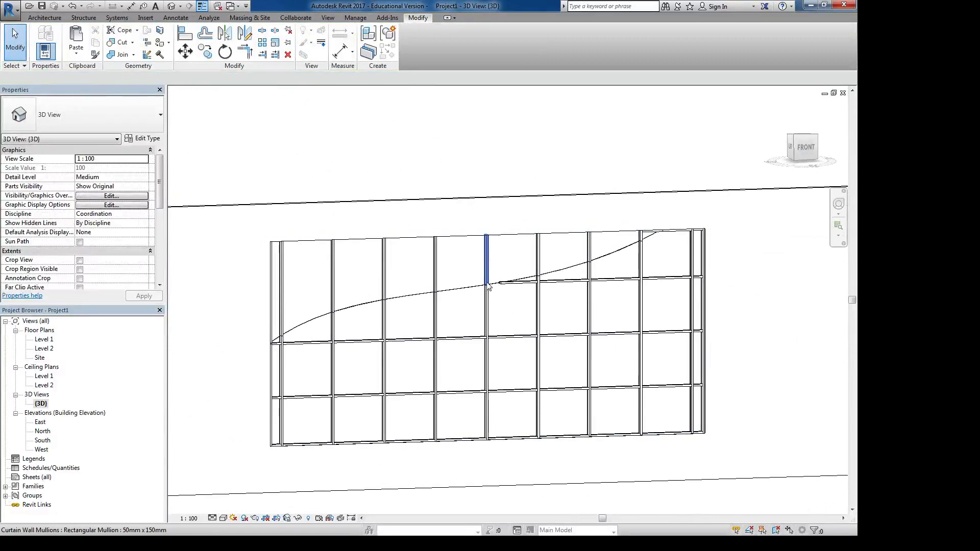
{"action": "left_click", "coordinate": [44, 18]}
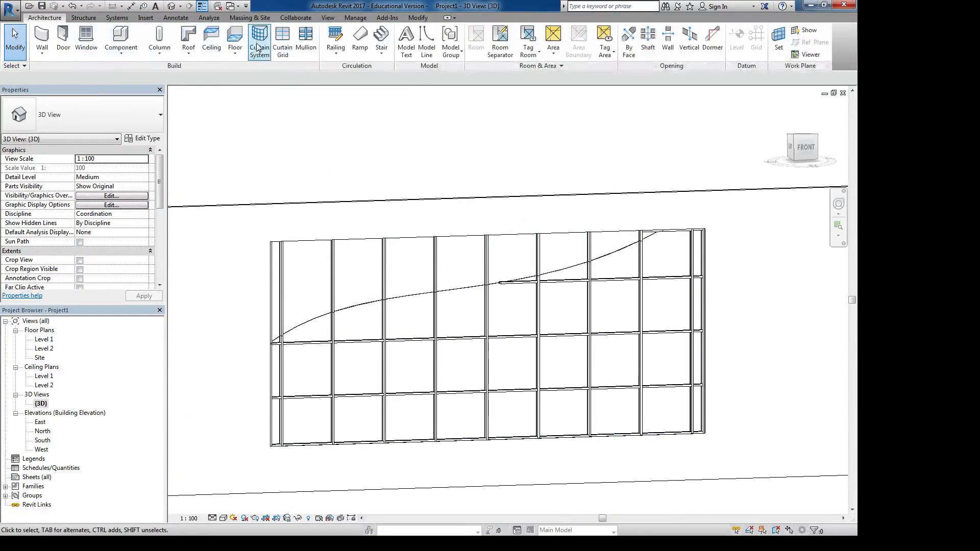
{"action": "left_click", "coordinate": [306, 39]}
{"action": "left_click", "coordinate": [449, 45]}
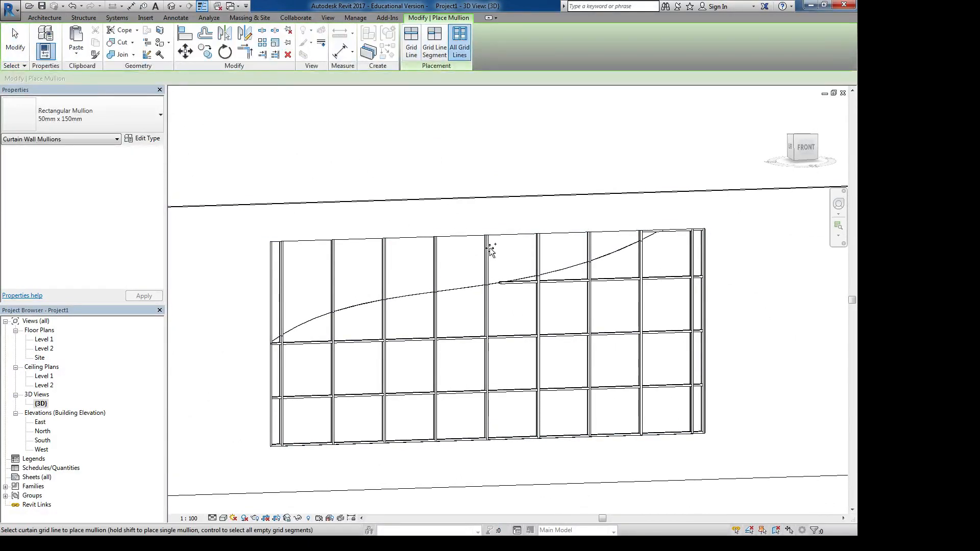
{"action": "left_click", "coordinate": [475, 290]}
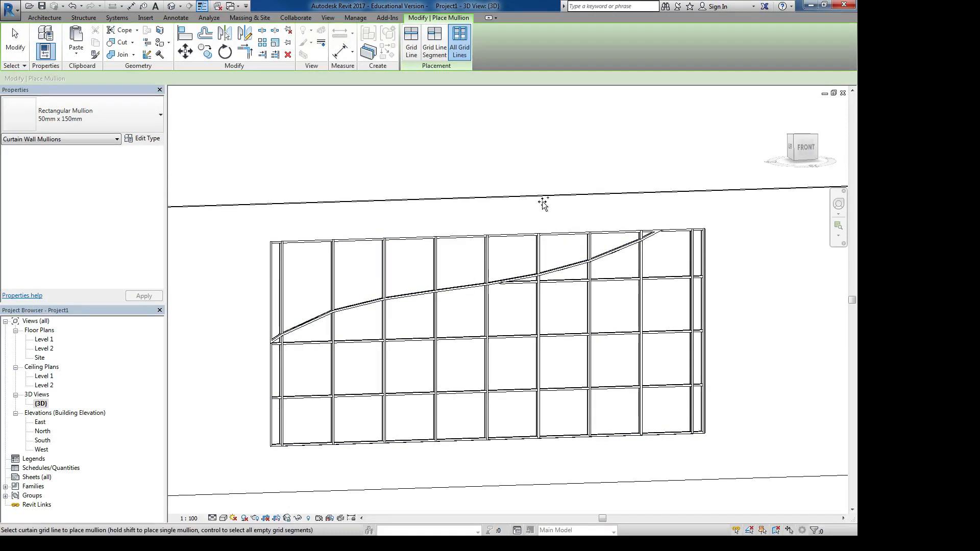
{"action": "key", "text": "Escape"}
- Try to set the lower curtain wall's vertical grid justification to End, and cancel the change
{"action": "middle_click_drag", "start_coordinate": [507, 308], "coordinate": [632, 298], "text": "shift"}
{"action": "scroll", "coordinate": [632, 298], "scroll_direction": "up", "scroll_amount": 2}
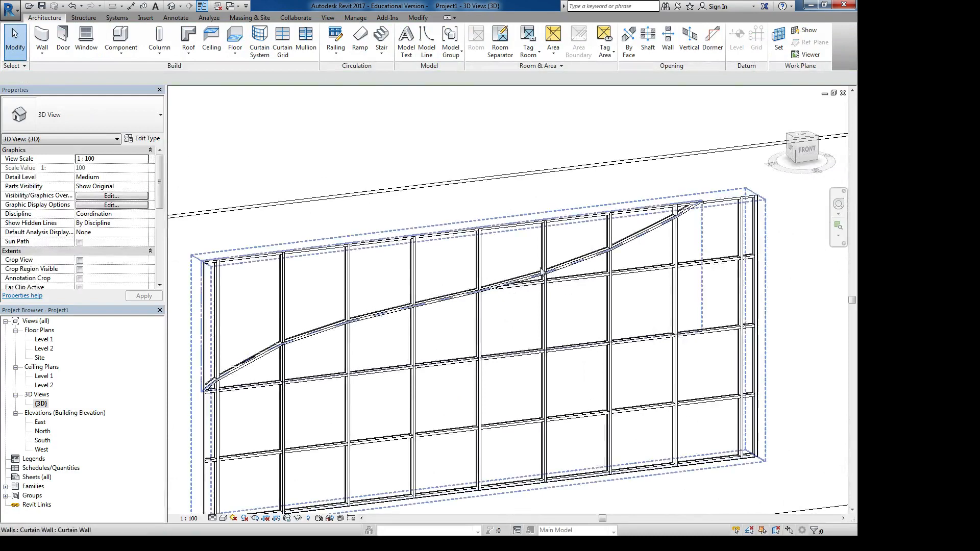
{"action": "middle_click_drag", "start_coordinate": [611, 260], "coordinate": [578, 223]}
{"action": "scroll", "coordinate": [577, 223], "scroll_direction": "down", "scroll_amount": 1}
{"action": "middle_click_drag", "start_coordinate": [393, 320], "coordinate": [335, 355], "text": "shift"}
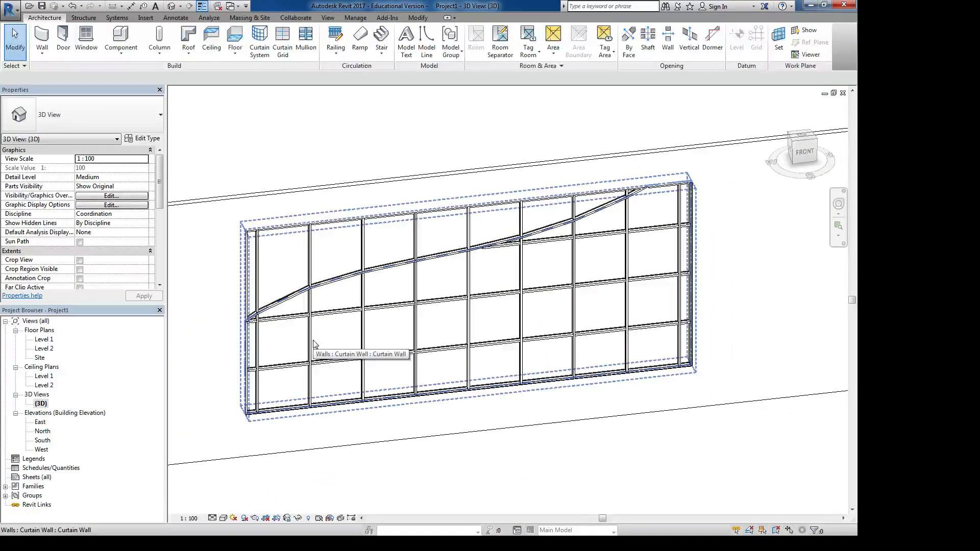
{"action": "left_click", "coordinate": [541, 293]}
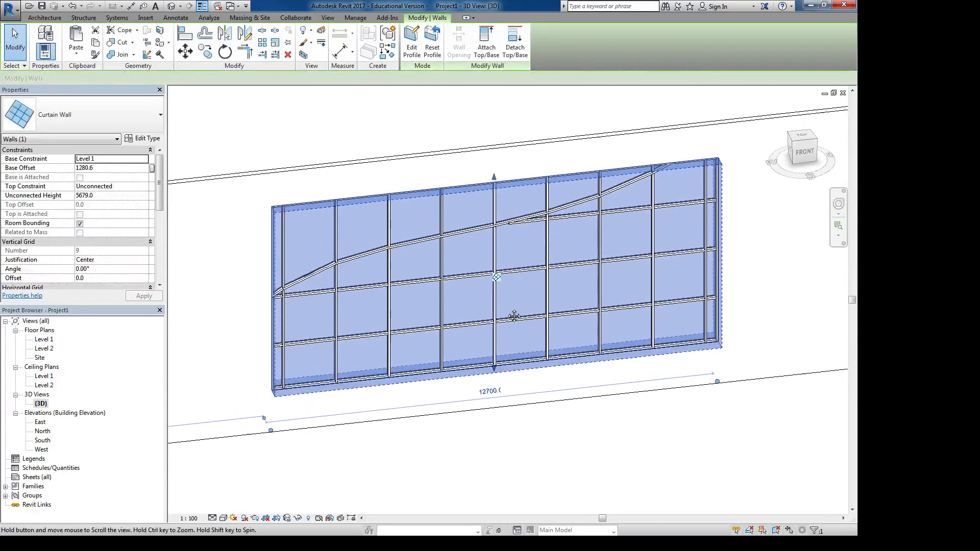
{"action": "middle_click_drag", "start_coordinate": [482, 332], "coordinate": [515, 315]}
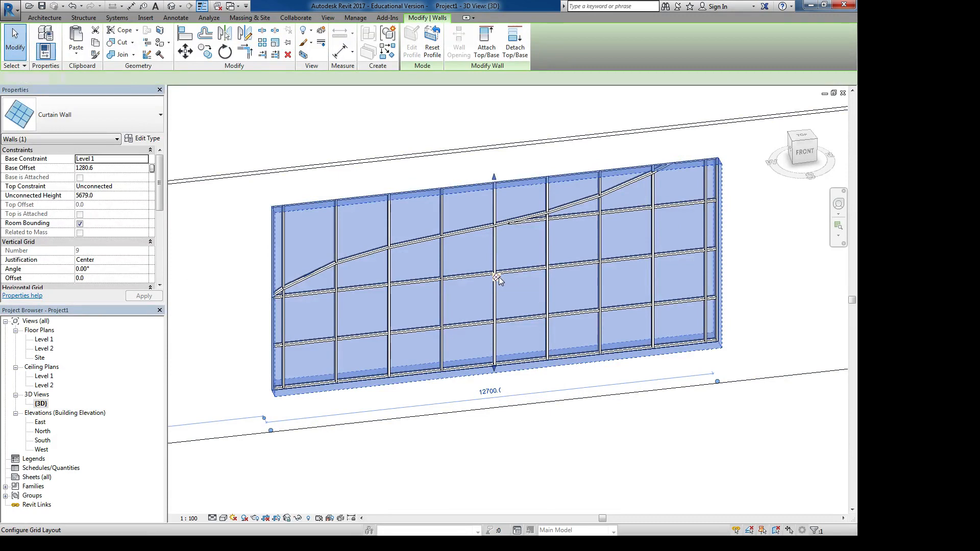
{"action": "left_click", "coordinate": [497, 278]}
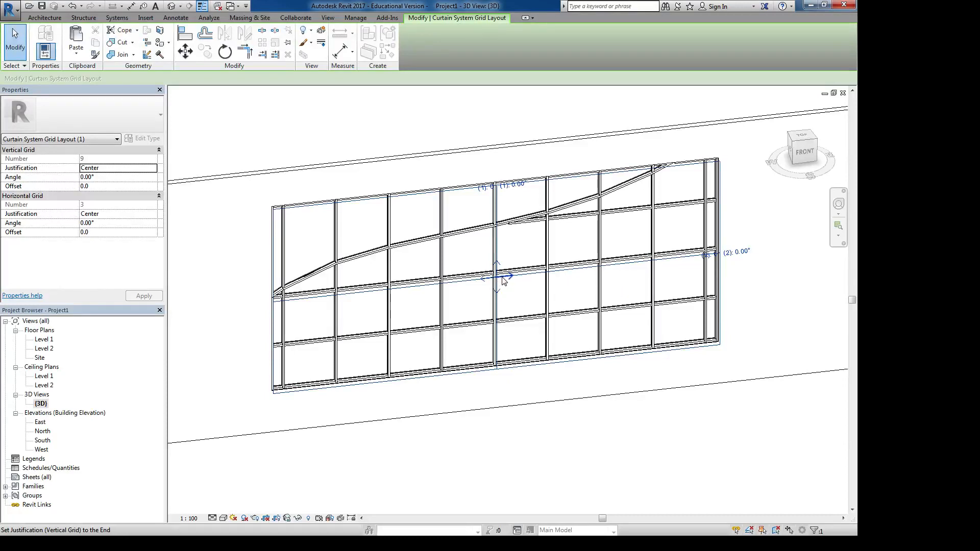
{"action": "left_click", "coordinate": [505, 278]}
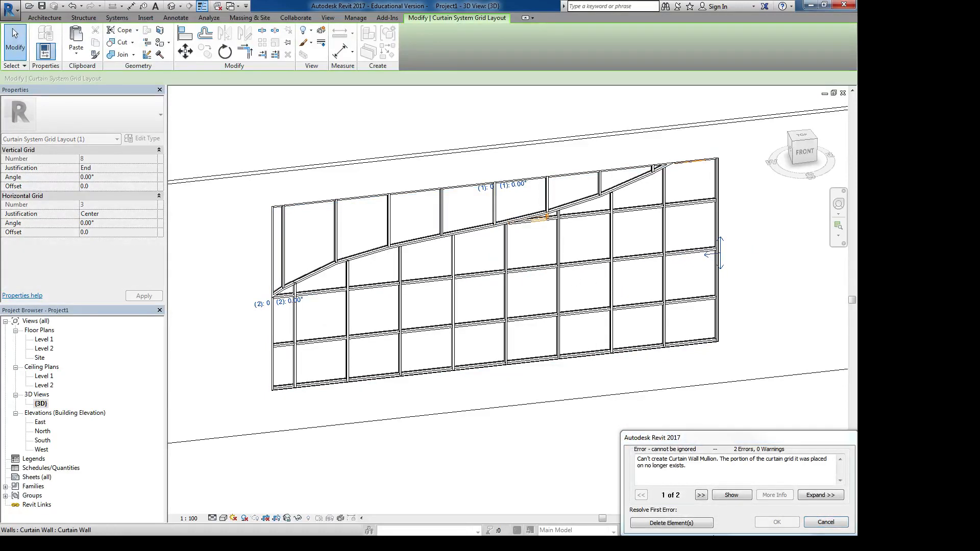
{"action": "left_click", "coordinate": [826, 522]}
{"action": "left_click", "coordinate": [501, 274]}
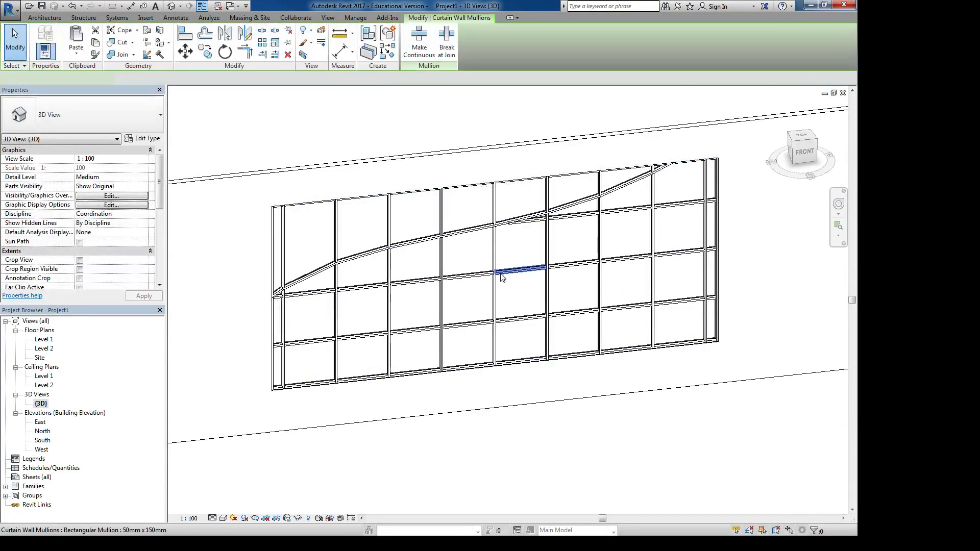
{"action": "key", "text": "Escape"}
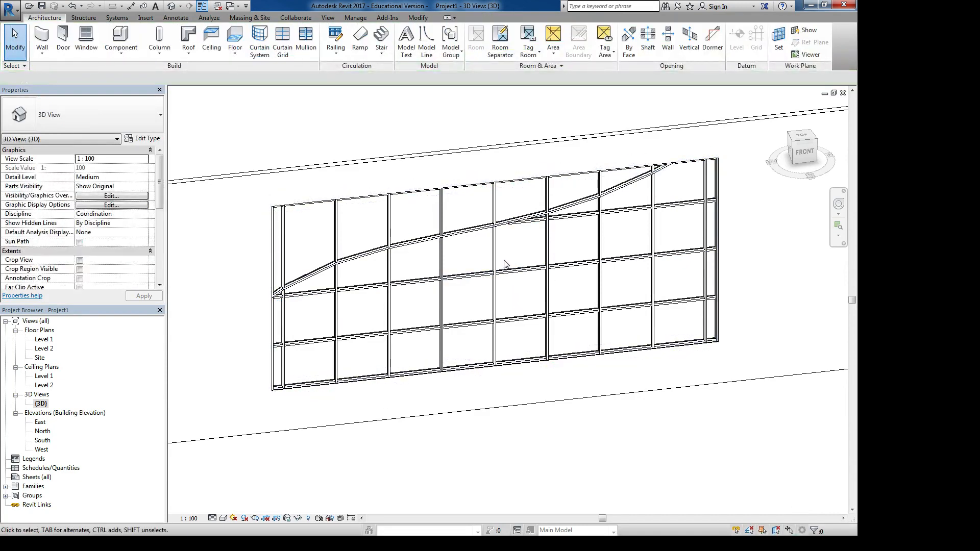
- Set the lower curtain wall's horizontal grid angle to 30° and delete the mullions that cannot be created
{"action": "left_click", "coordinate": [497, 262]}
{"action": "left_click", "coordinate": [497, 277]}
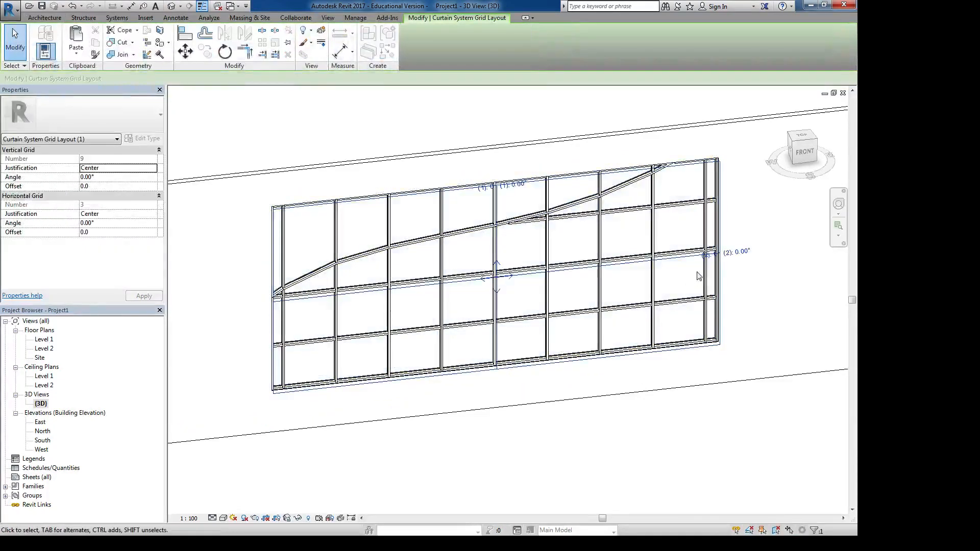
{"action": "left_click", "coordinate": [738, 252]}
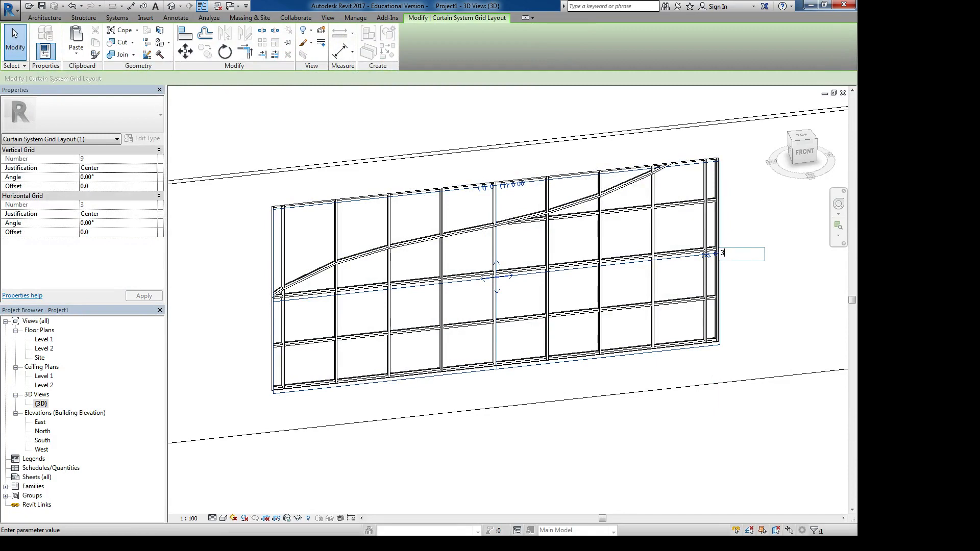
{"action": "type", "text": "30"}
{"action": "key", "text": "Return"}
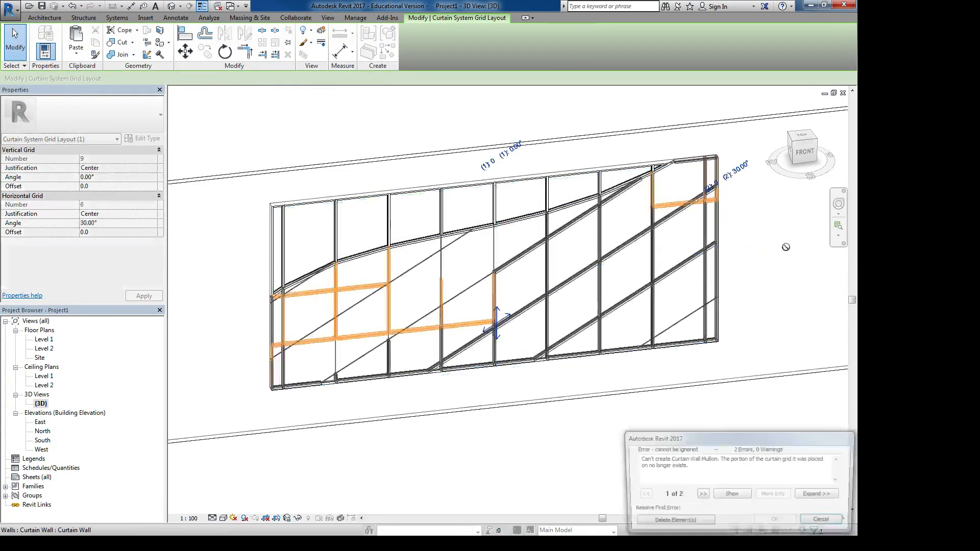
{"action": "left_click", "coordinate": [672, 523]}
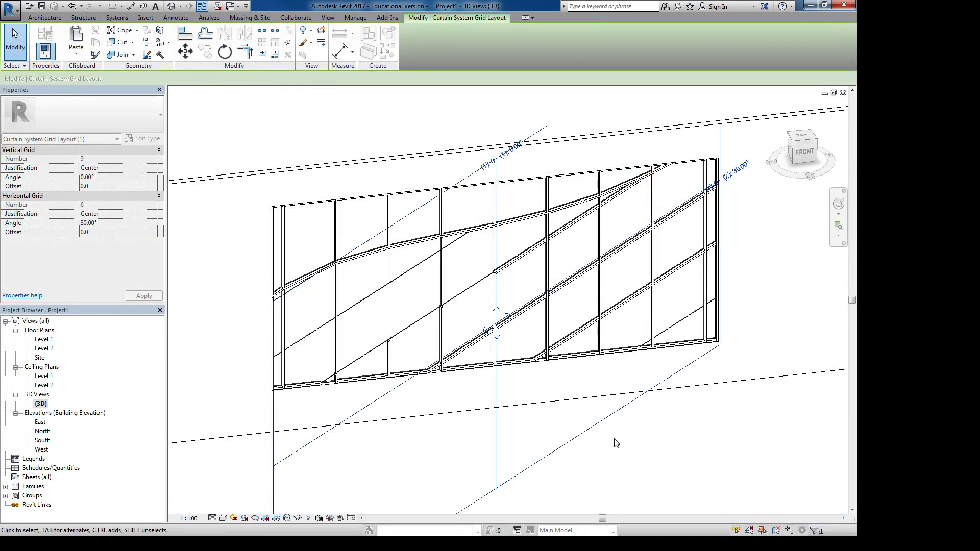
{"action": "left_click", "coordinate": [615, 443]}
- Add 50mm x 150mm rectangular mullions to all empty grid lines of the lower curtain wall's angled grid
{"action": "scroll", "coordinate": [620, 396], "scroll_direction": "down", "scroll_amount": 2}
{"action": "mouse_move", "coordinate": [619, 393]}
{"action": "middle_mouse_down", "text": "shift"}
{"action": "mouse_move", "coordinate": [525, 398]}
{"action": "mouse_move", "coordinate": [590, 423]}
{"action": "mouse_move", "coordinate": [614, 412]}
{"action": "middle_mouse_up", "text": "shift"}
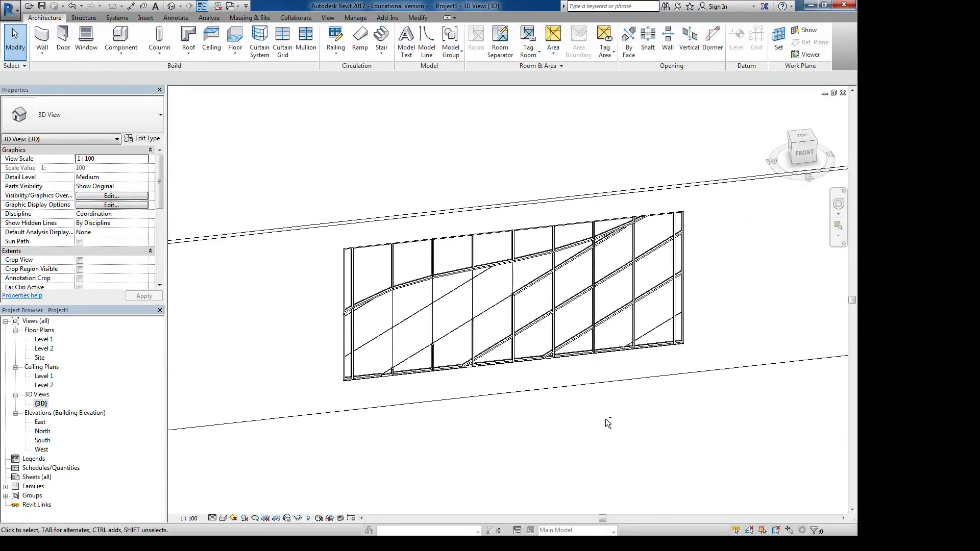
{"action": "middle_click_drag", "start_coordinate": [606, 420], "coordinate": [582, 434], "text": "shift"}
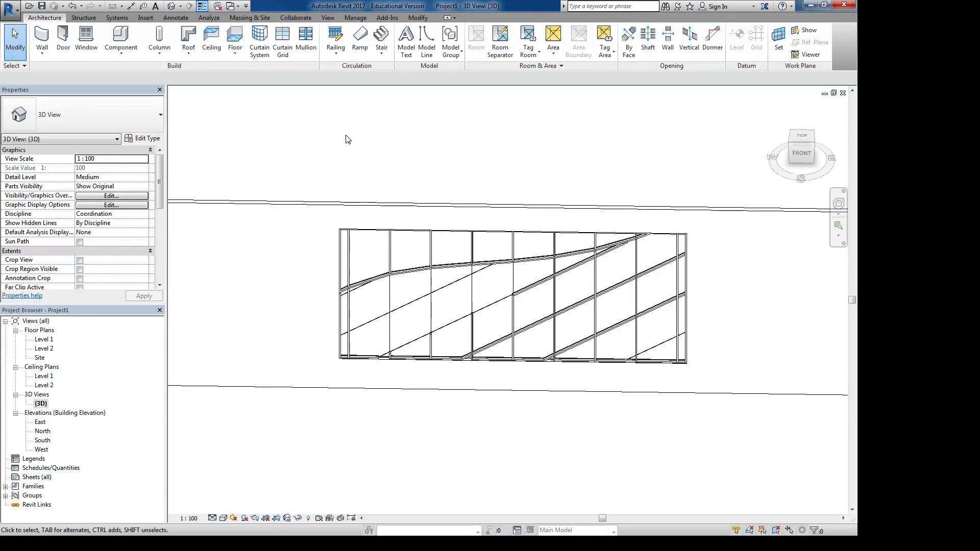
{"action": "left_click", "coordinate": [306, 41]}
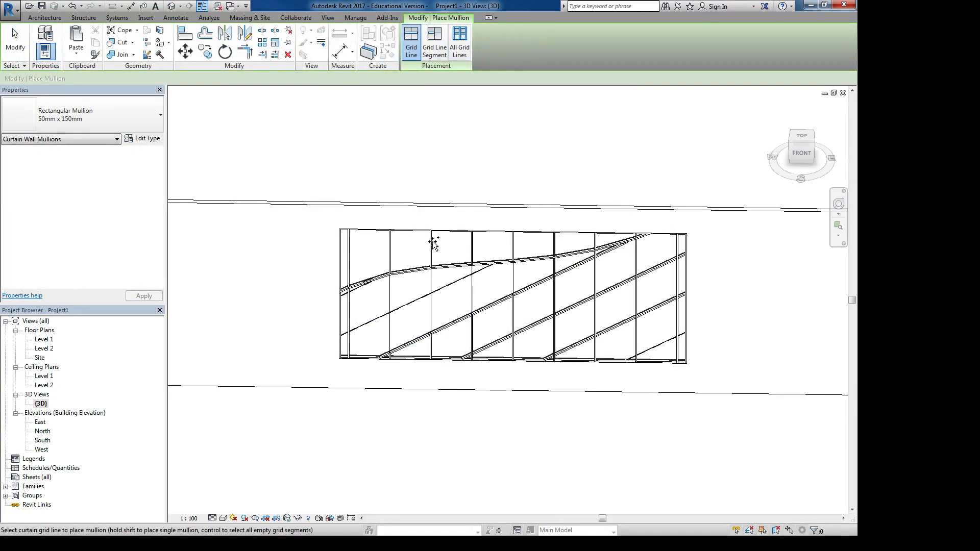
{"action": "left_click", "coordinate": [459, 43]}
{"action": "left_click", "coordinate": [448, 285]}
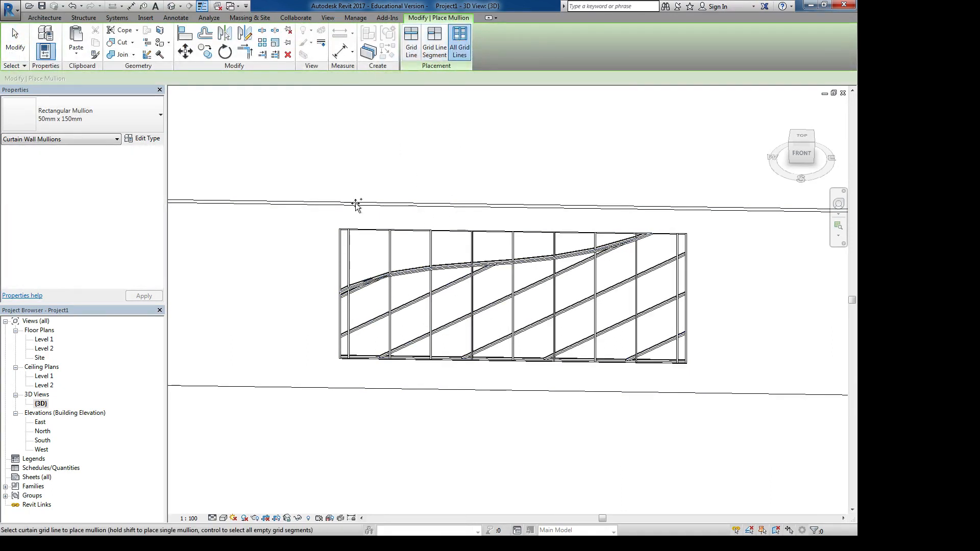
{"action": "scroll", "coordinate": [477, 333], "scroll_direction": "up", "scroll_amount": 3}
{"action": "scroll", "coordinate": [499, 328], "scroll_direction": "down", "scroll_amount": 2}
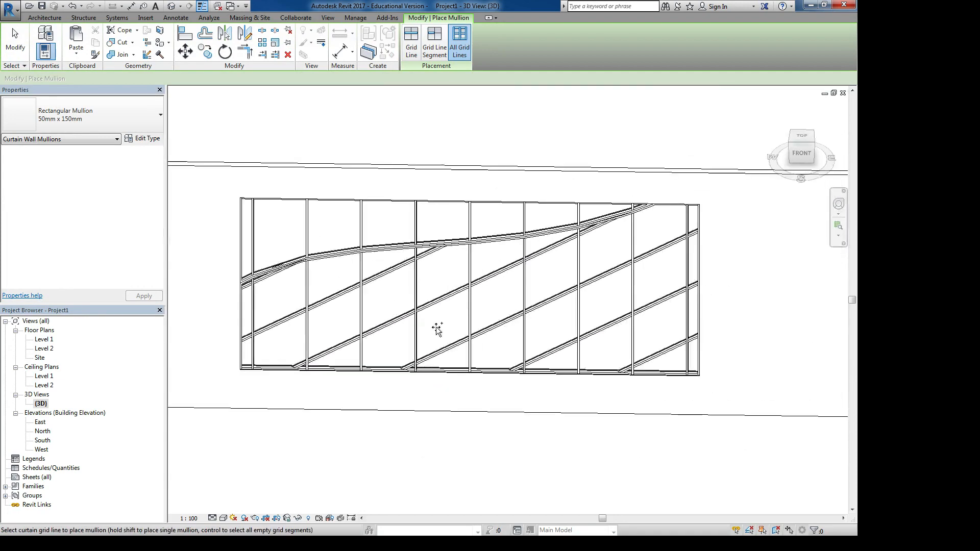
{"action": "middle_click_drag", "start_coordinate": [501, 353], "coordinate": [466, 394], "text": "shift"}
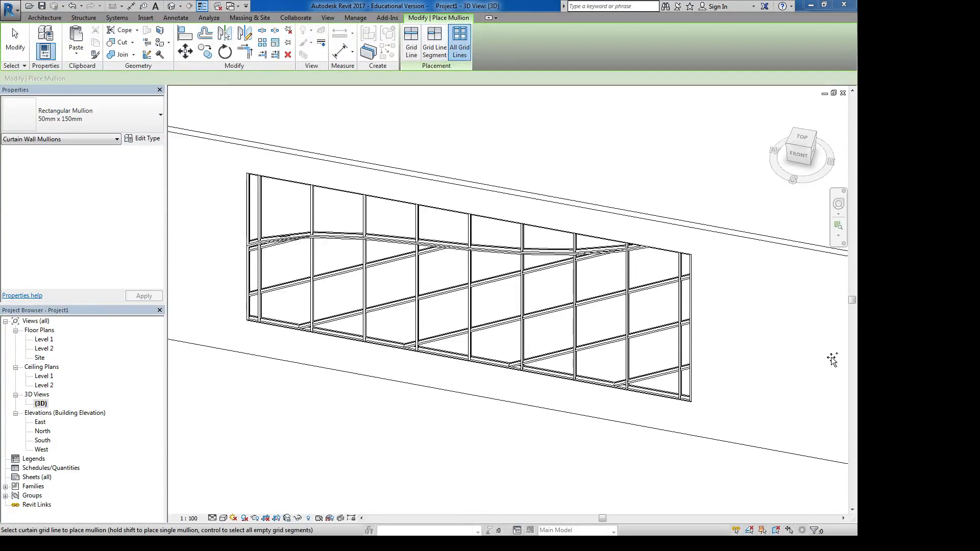
{"action": "scroll", "coordinate": [720, 339], "scroll_direction": "down", "scroll_amount": 2}
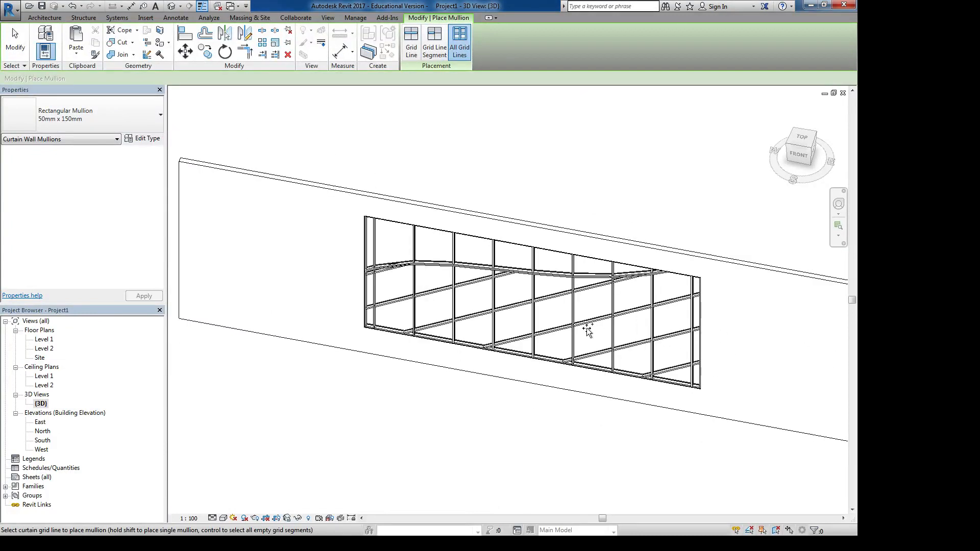
{"action": "middle_click_drag", "start_coordinate": [344, 251], "coordinate": [444, 262]}
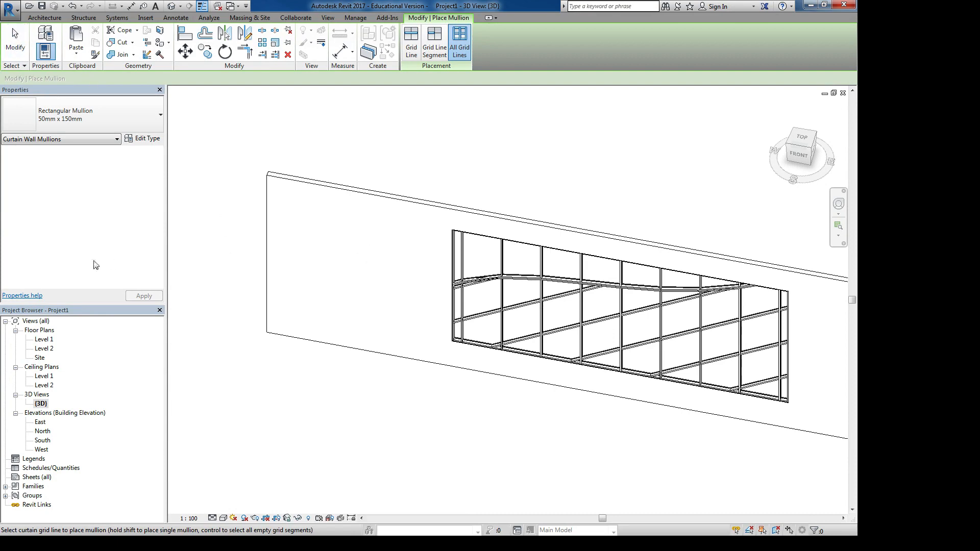
{"action": "key", "text": "Escape"}
{"action": "left_click", "coordinate": [376, 195]}
{"action": "left_click", "coordinate": [36, 115]}
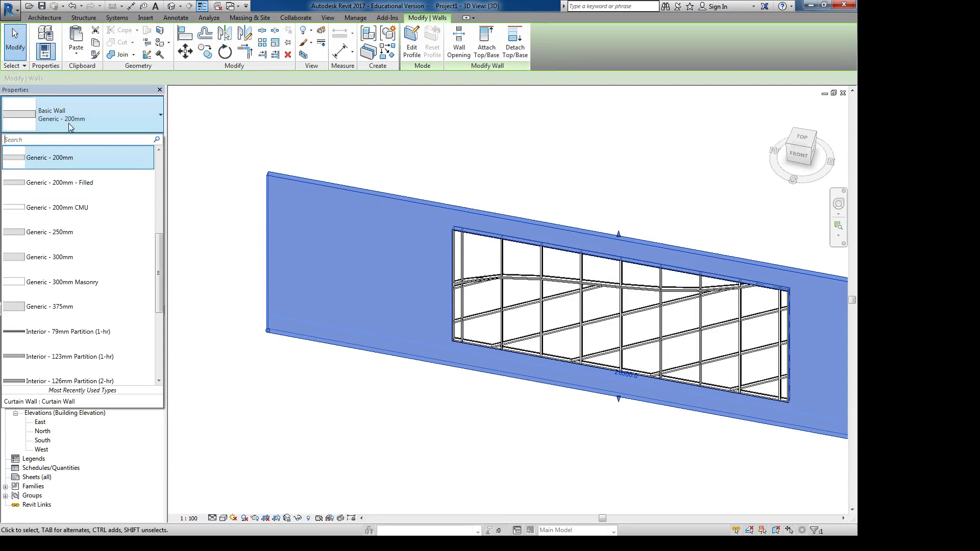
{"action": "left_click", "coordinate": [219, 186]}
- Draw a Generic - 300mm basic wall on the Level 1 floor plan, overlapping the existing 200 mm wall from its end
{"action": "double_click", "coordinate": [53, 340]}
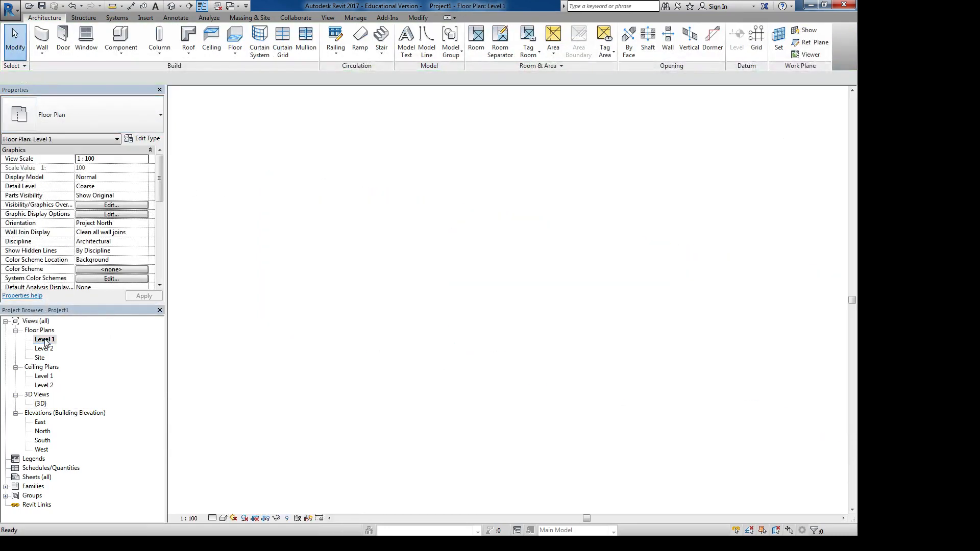
{"action": "left_click", "coordinate": [42, 38]}
{"action": "left_click", "coordinate": [93, 118]}
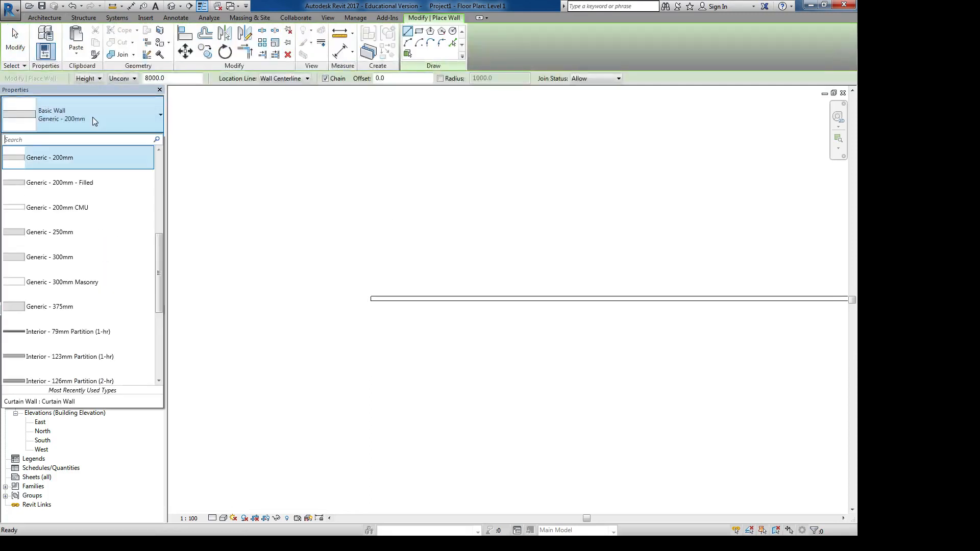
{"action": "left_click", "coordinate": [62, 255]}
{"action": "left_click", "coordinate": [371, 299]}
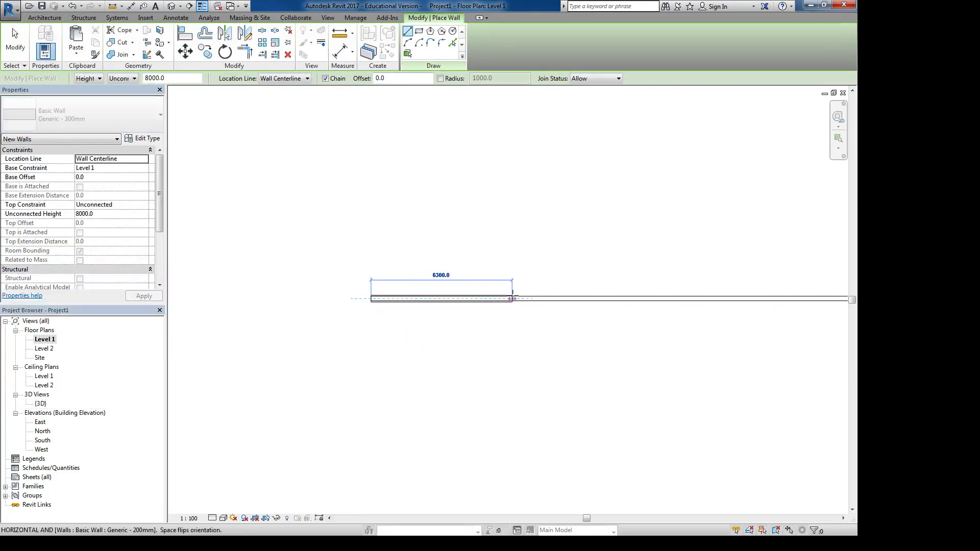
{"action": "left_click", "coordinate": [528, 299]}
{"action": "key", "text": "Escape"}
{"action": "key", "text": "Escape"}
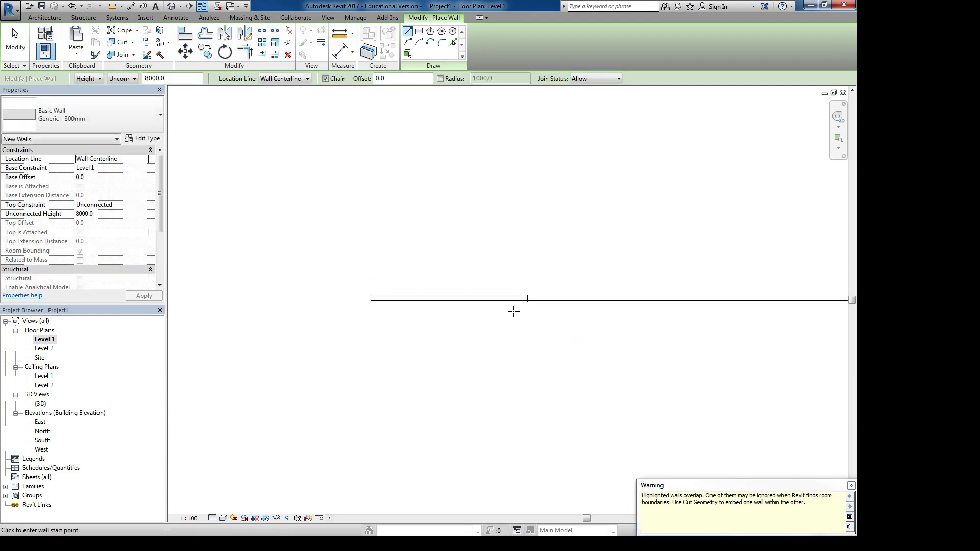
- Set the new 300 mm wall's unconnected height to 4000
{"action": "left_click", "coordinate": [379, 304]}
{"action": "left_click", "coordinate": [100, 214]}
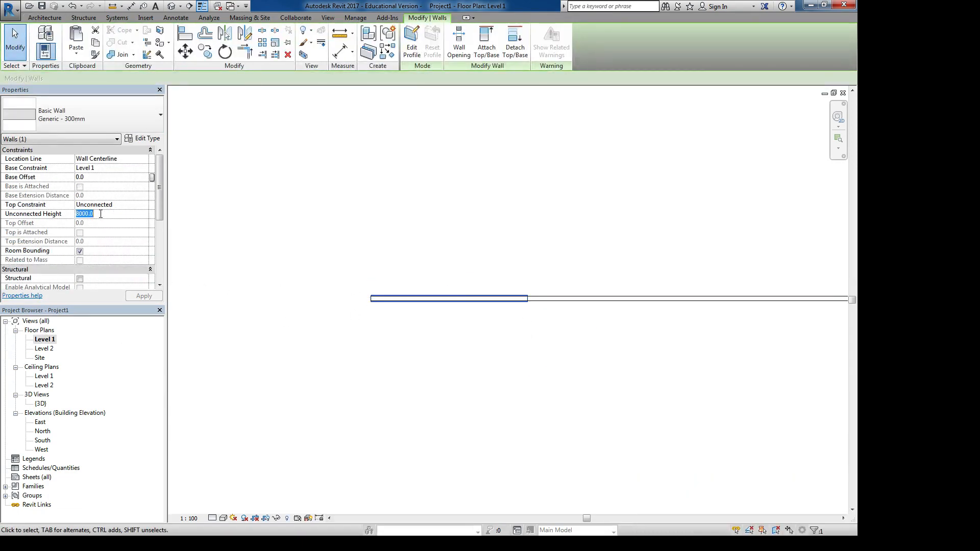
{"action": "type", "text": "400"}
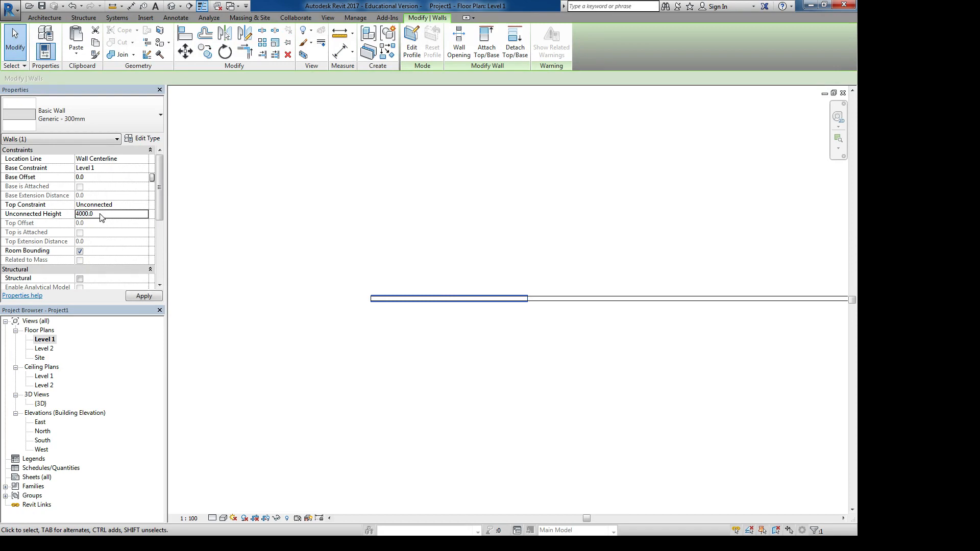
{"action": "key", "text": "Return"}
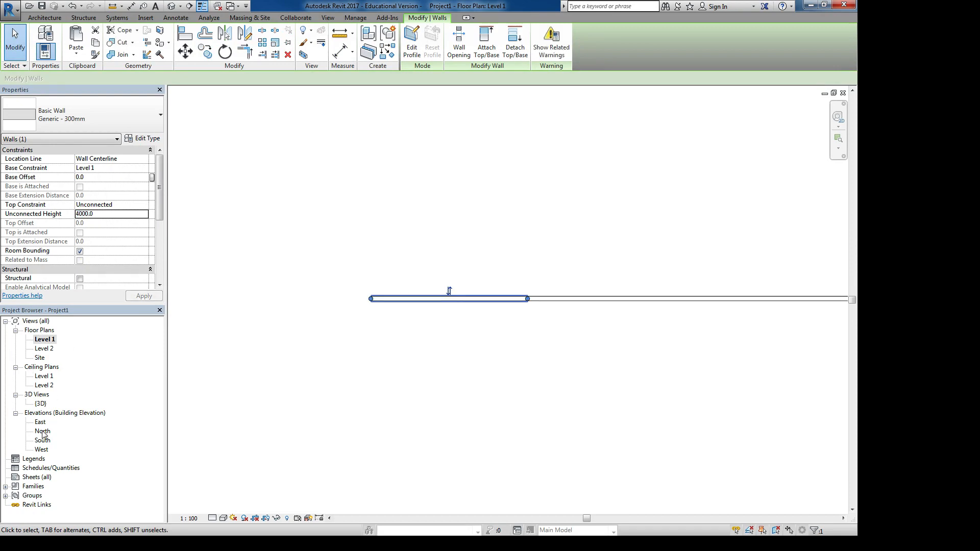
- Shorten the 300 mm wall in the 3D view to about 5900 mm long, clear of the curtain walls
{"action": "double_click", "coordinate": [40, 403]}
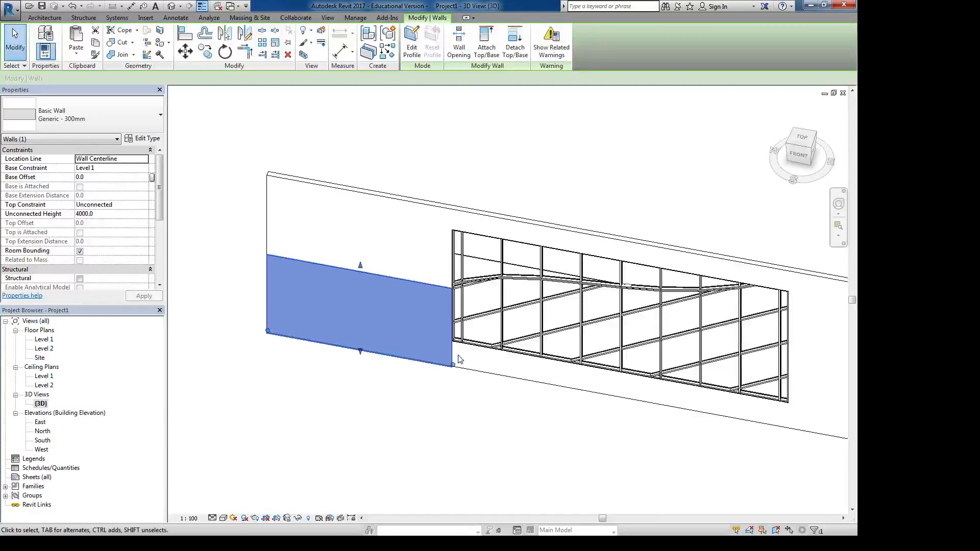
{"action": "left_click_drag", "start_coordinate": [453, 364], "coordinate": [424, 361]}
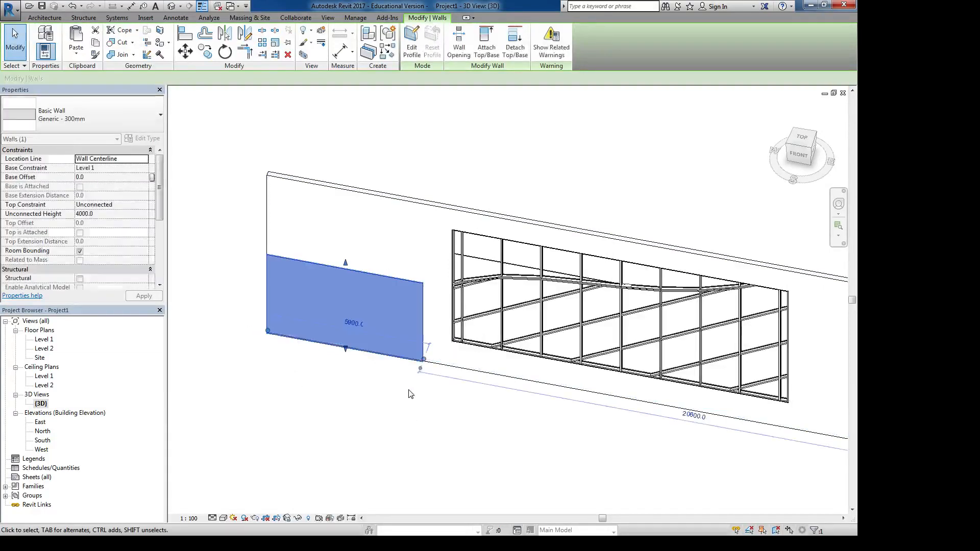
{"action": "key", "text": "Escape"}
{"action": "key", "text": "a"}
{"action": "key", "text": "l"}
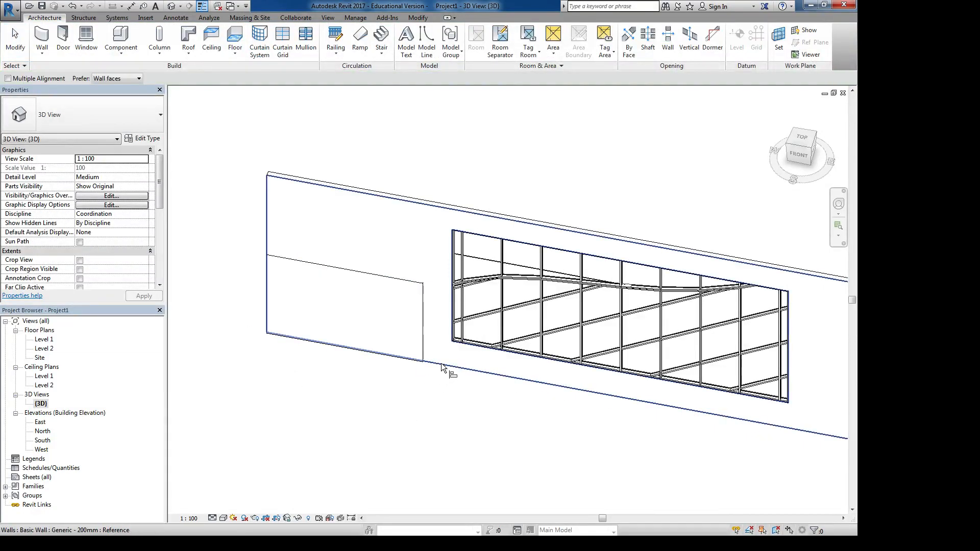
{"action": "key", "text": "Escape"}
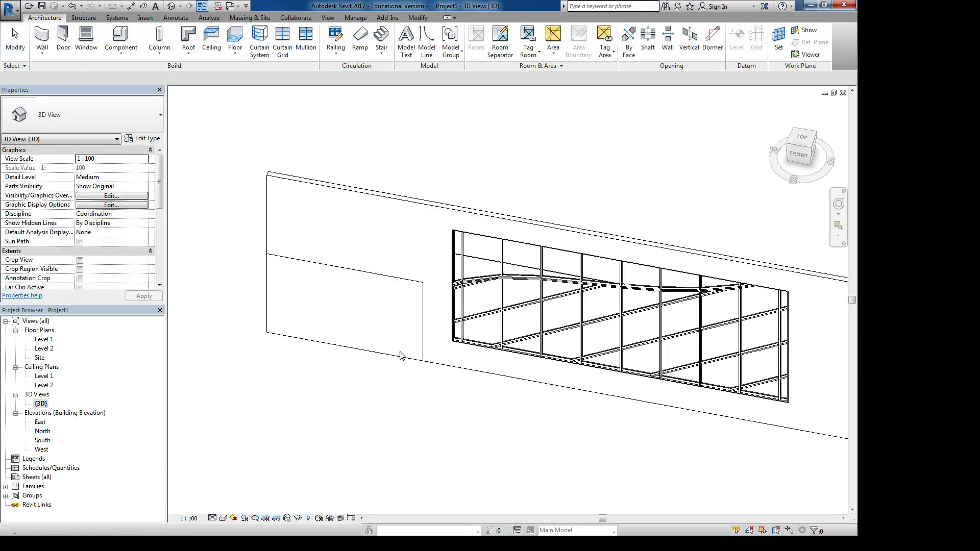
- Cut the 200 mm host wall's geometry with the overlapping 300 mm wall
{"action": "left_click", "coordinate": [427, 324]}
{"action": "left_click", "coordinate": [429, 325]}
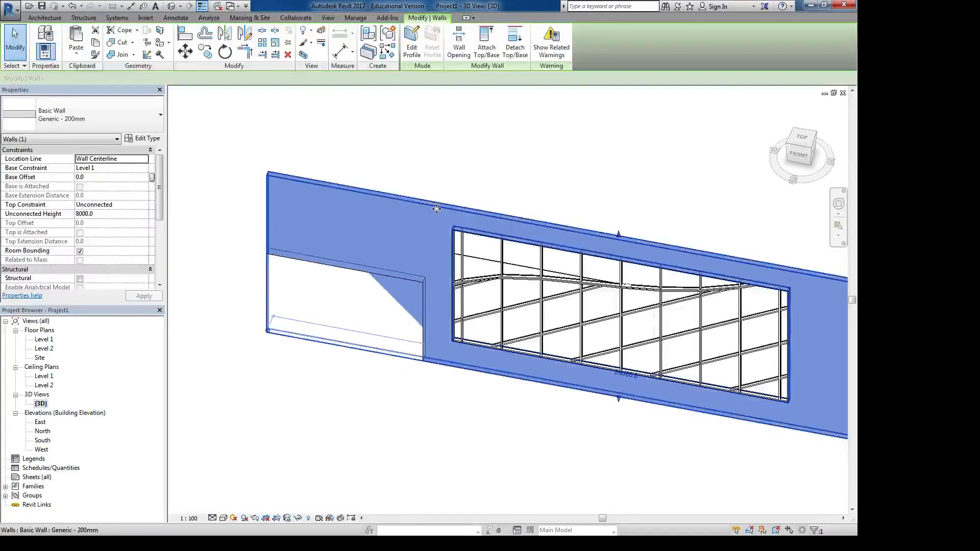
{"action": "left_click", "coordinate": [402, 278]}
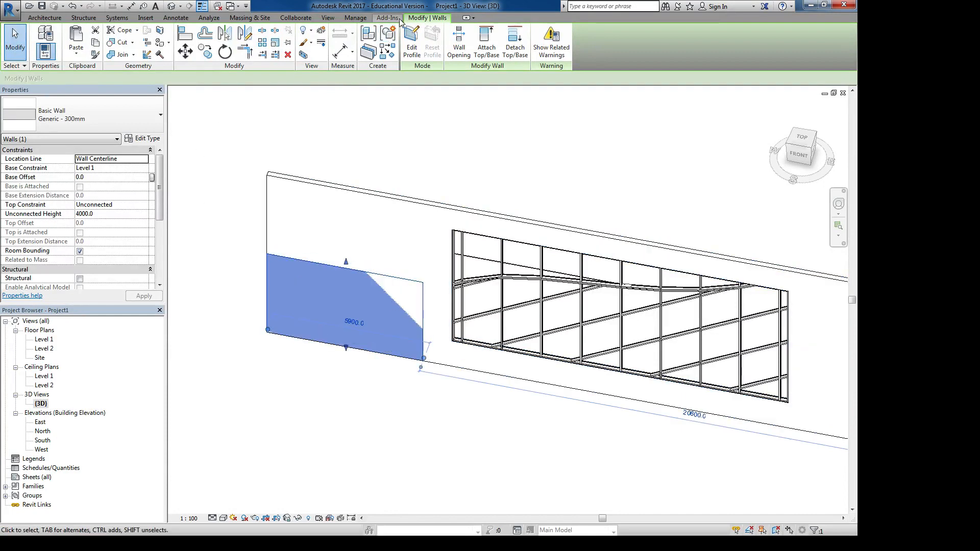
{"action": "left_click", "coordinate": [118, 42]}
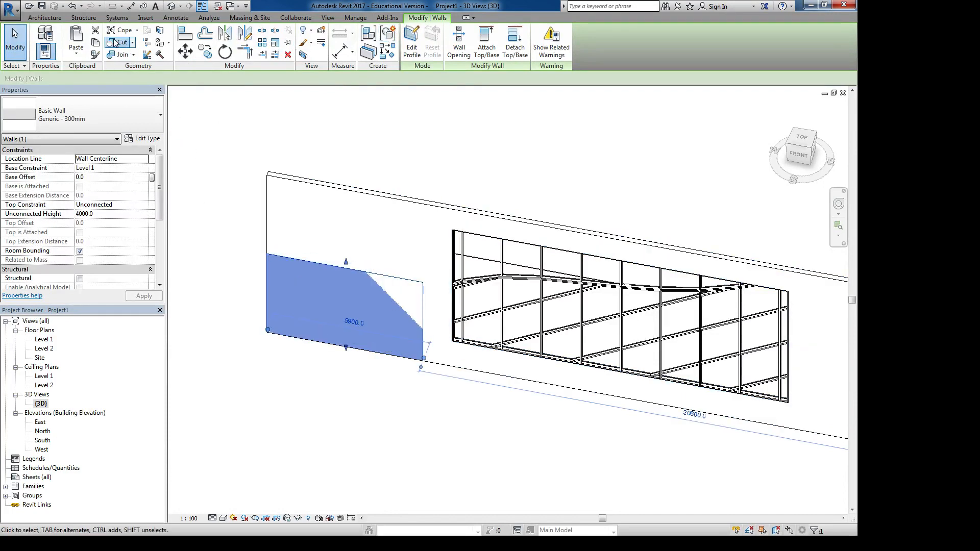
{"action": "left_click", "coordinate": [390, 212]}
{"action": "left_click", "coordinate": [403, 282]}
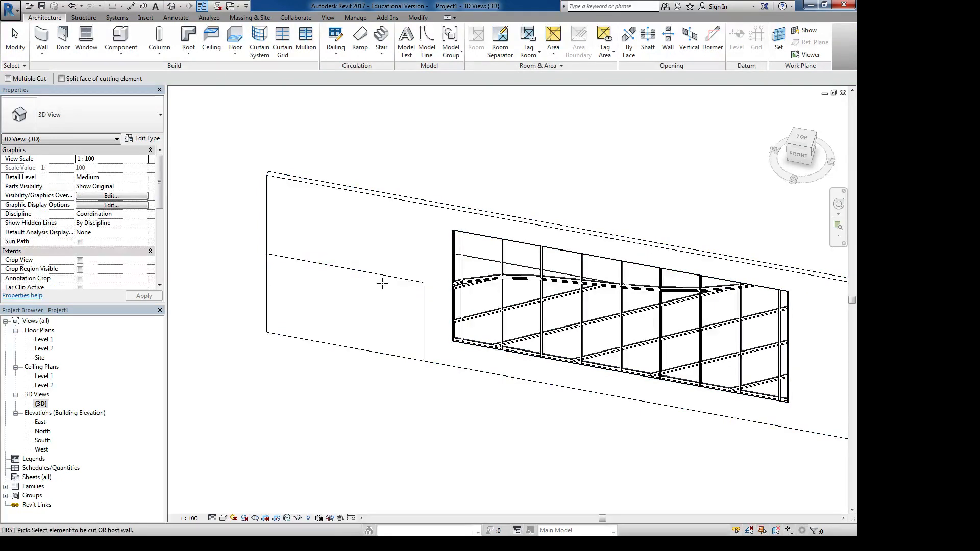
{"action": "key", "text": "Escape"}
{"action": "key", "text": "Escape"}
{"action": "left_click", "coordinate": [425, 206]}
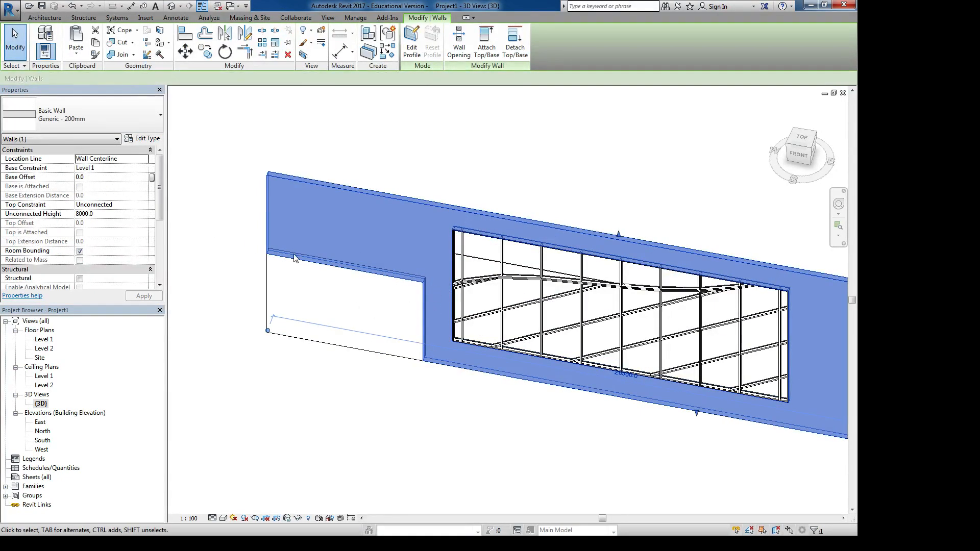
{"action": "left_click", "coordinate": [269, 287]}
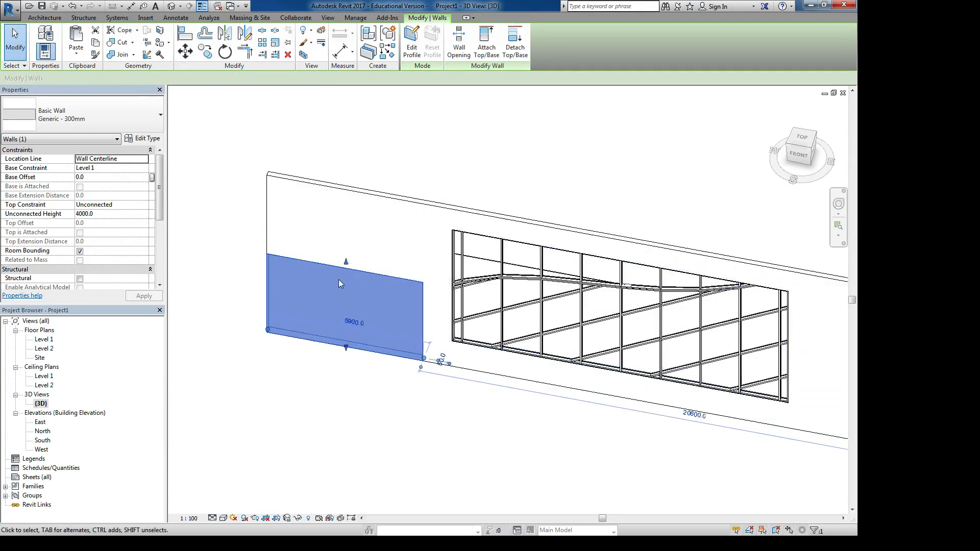
- Join the geometry of the 300 mm wall and the 200 mm wall at their shared end
{"action": "middle_click_drag", "start_coordinate": [313, 359], "coordinate": [499, 280], "text": "shift"}
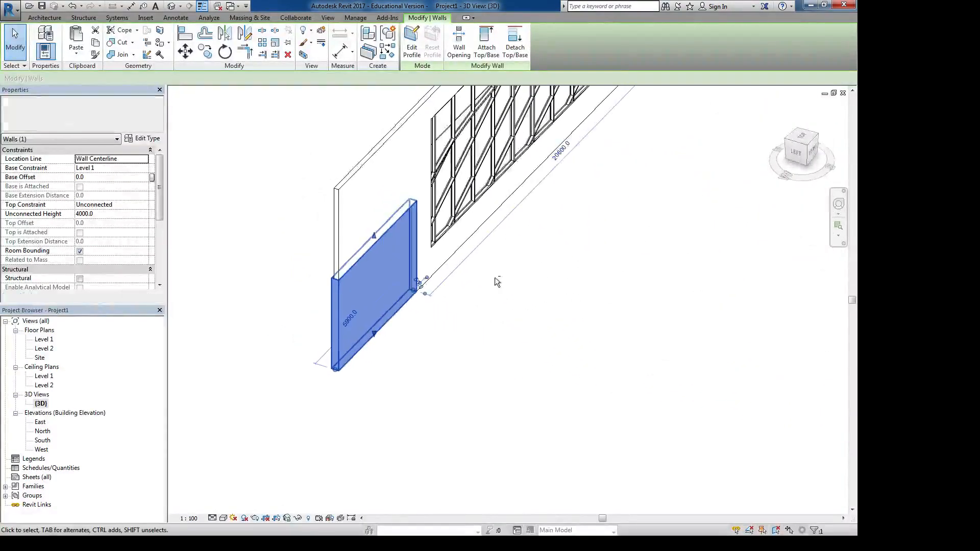
{"action": "scroll", "coordinate": [319, 280], "scroll_direction": "up", "scroll_amount": 4}
{"action": "left_click", "coordinate": [341, 290]}
{"action": "left_click_drag", "start_coordinate": [329, 251], "coordinate": [375, 321]}
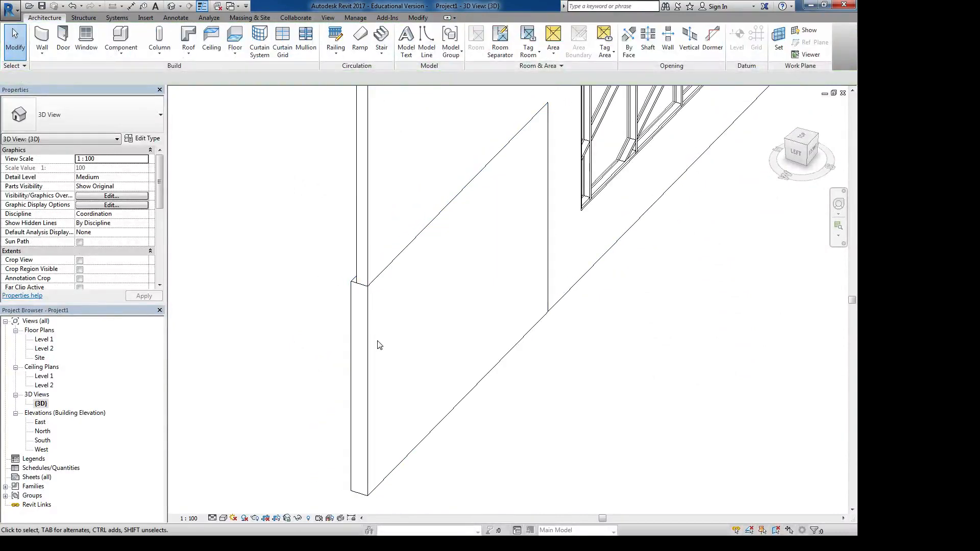
{"action": "left_click", "coordinate": [363, 310]}
{"action": "left_click", "coordinate": [193, 94]}
{"action": "left_click", "coordinate": [357, 286]}
{"action": "left_click", "coordinate": [123, 54]}
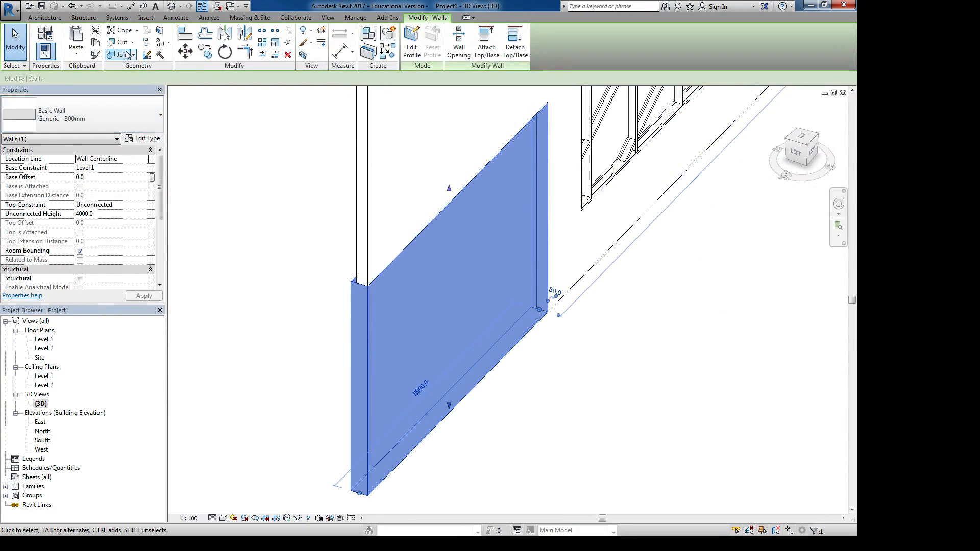
{"action": "left_click", "coordinate": [369, 287]}
{"action": "left_click", "coordinate": [369, 296]}
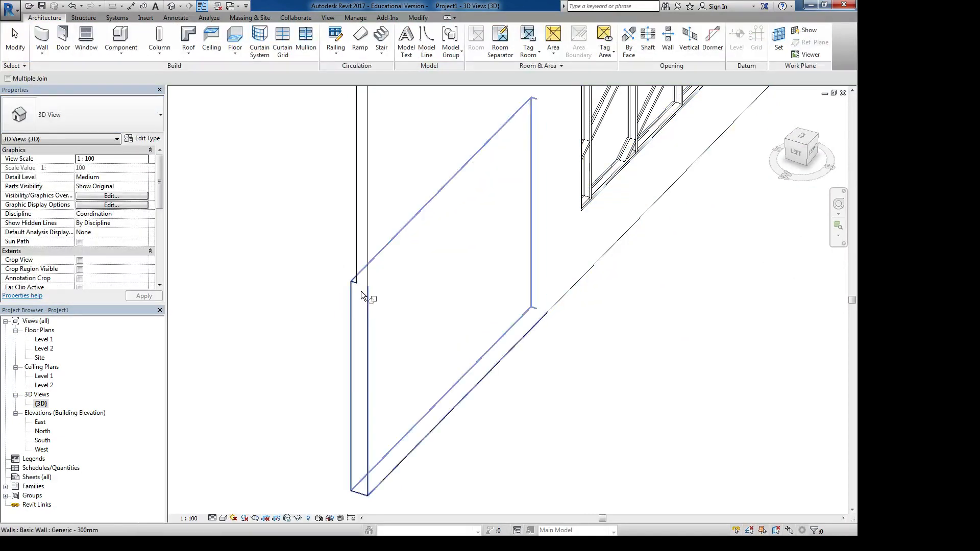
{"action": "key", "text": "Escape"}
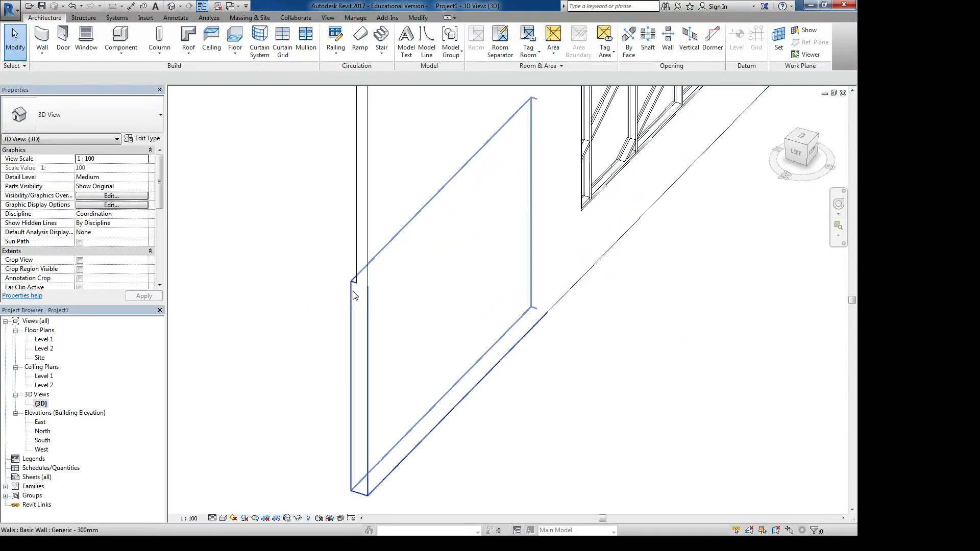
- Examine the end profile and extent of the joined 300 mm and 200 mm walls from several angles
{"action": "left_click", "coordinate": [352, 290]}
{"action": "left_click", "coordinate": [356, 250]}
{"action": "left_click", "coordinate": [299, 263]}
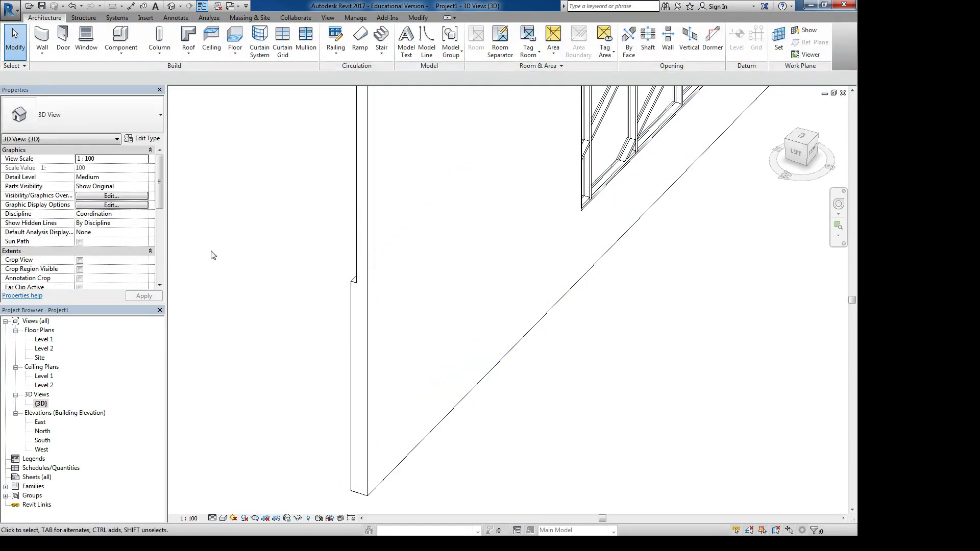
{"action": "scroll", "coordinate": [213, 255], "scroll_direction": "down", "scroll_amount": 4}
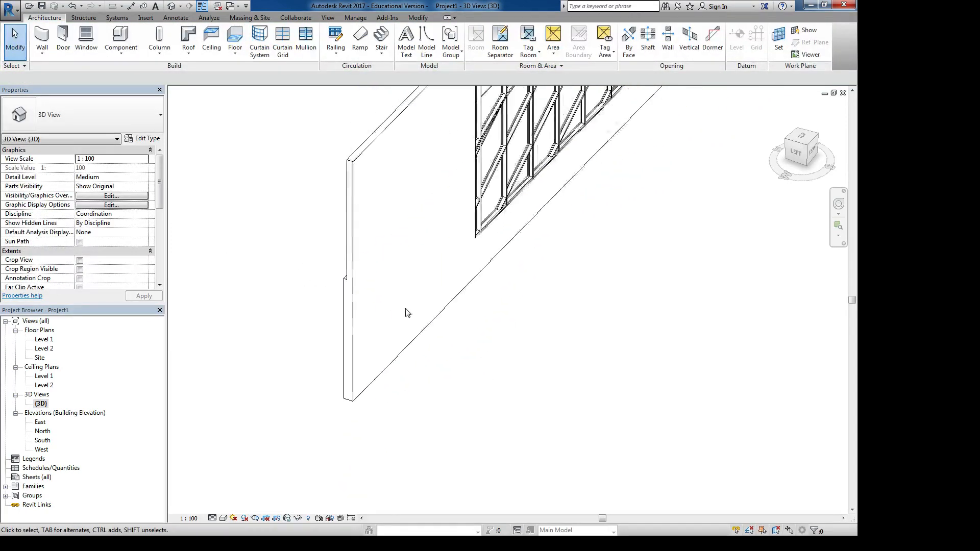
{"action": "left_click", "coordinate": [349, 300]}
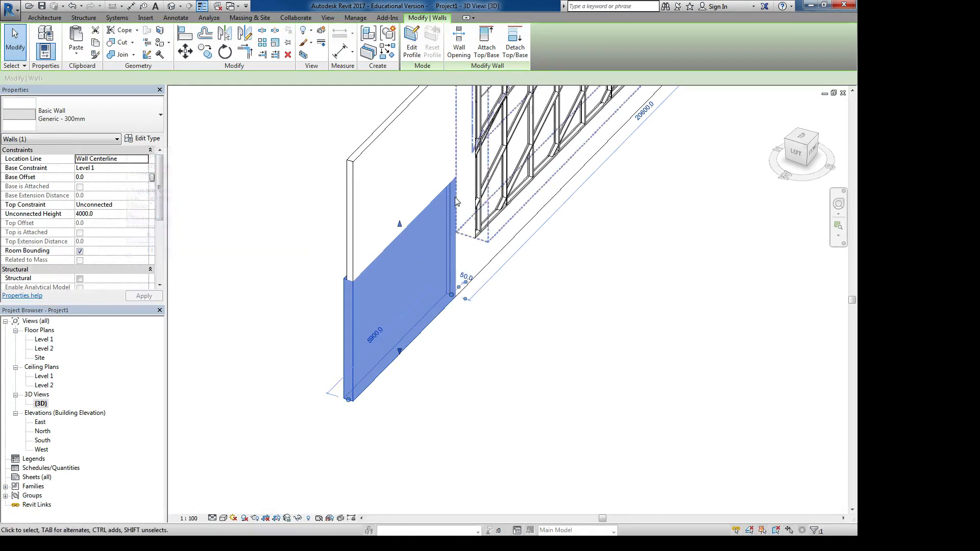
{"action": "middle_click_drag", "start_coordinate": [398, 280], "coordinate": [306, 253], "text": "shift"}
{"action": "left_click", "coordinate": [294, 232]}
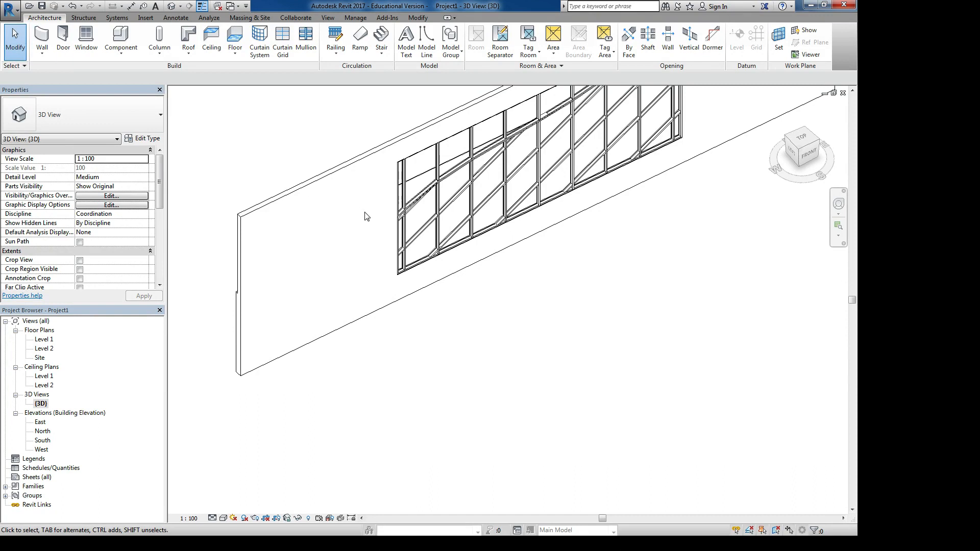
{"action": "middle_click_drag", "start_coordinate": [364, 217], "coordinate": [386, 236]}
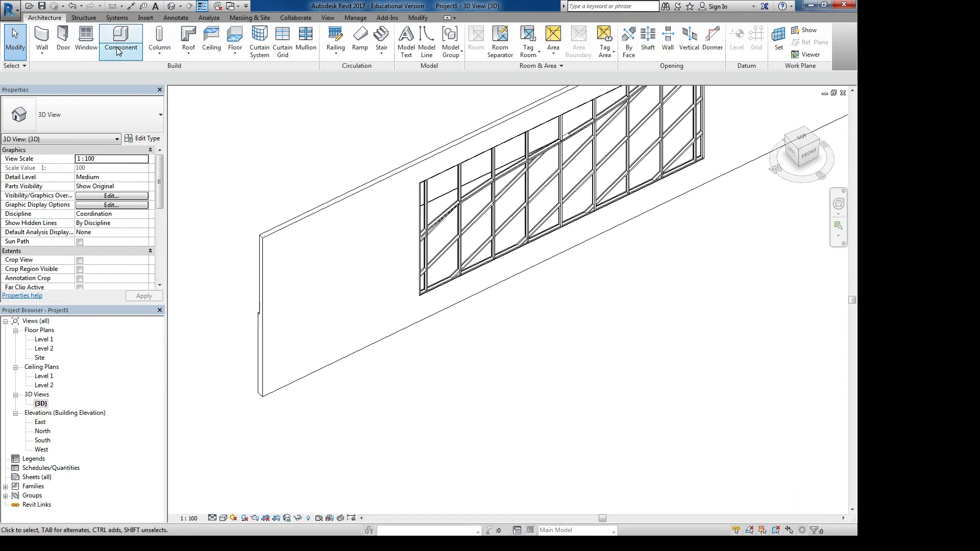
- Create a straight 1000 mm wide assembled stair with 23 risers from Level 1 to Level 2 in front of the wall, and select it
{"action": "left_click", "coordinate": [382, 40]}
{"action": "middle_click_drag", "start_coordinate": [489, 367], "coordinate": [366, 369]}
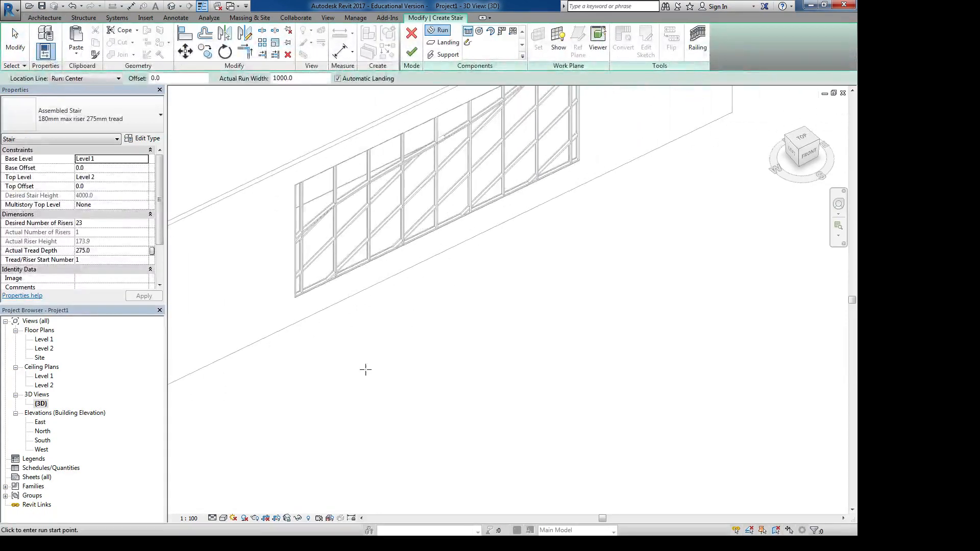
{"action": "left_click", "coordinate": [374, 355]}
{"action": "left_click", "coordinate": [594, 234]}
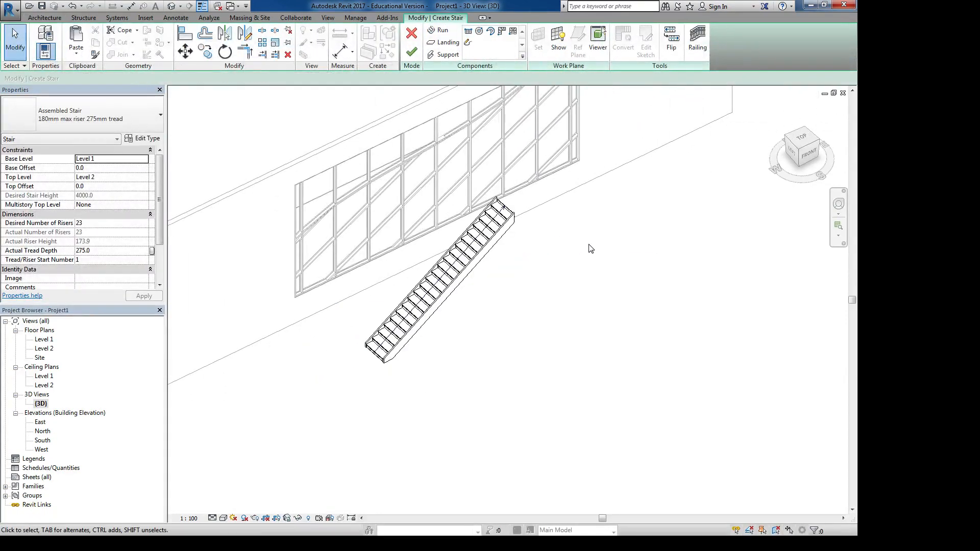
{"action": "left_click", "coordinate": [412, 56]}
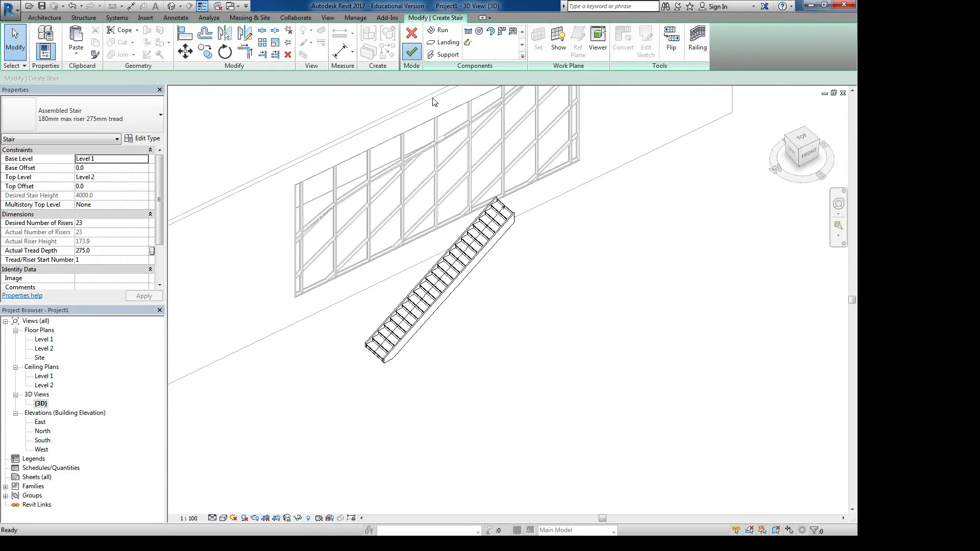
{"action": "middle_click_drag", "start_coordinate": [485, 283], "coordinate": [573, 275]}
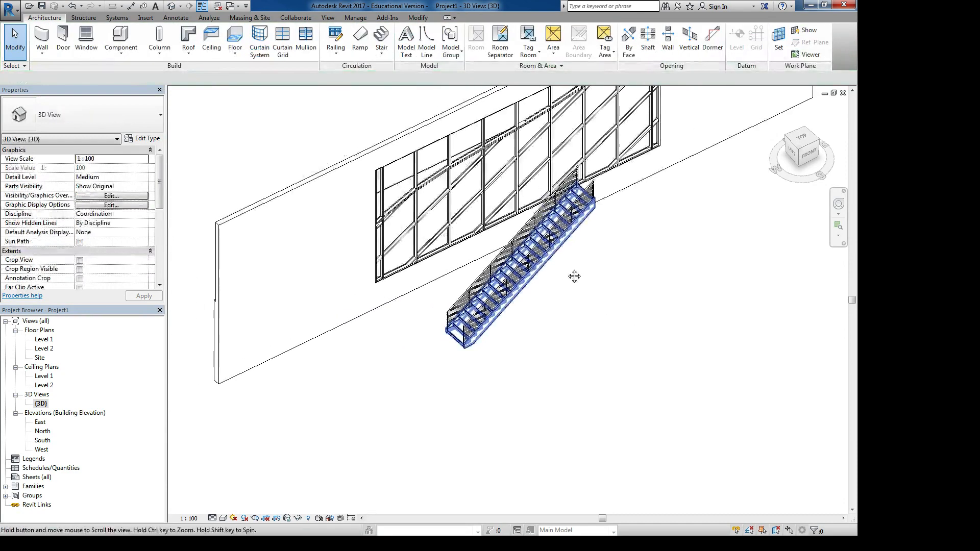
{"action": "left_click", "coordinate": [547, 276]}
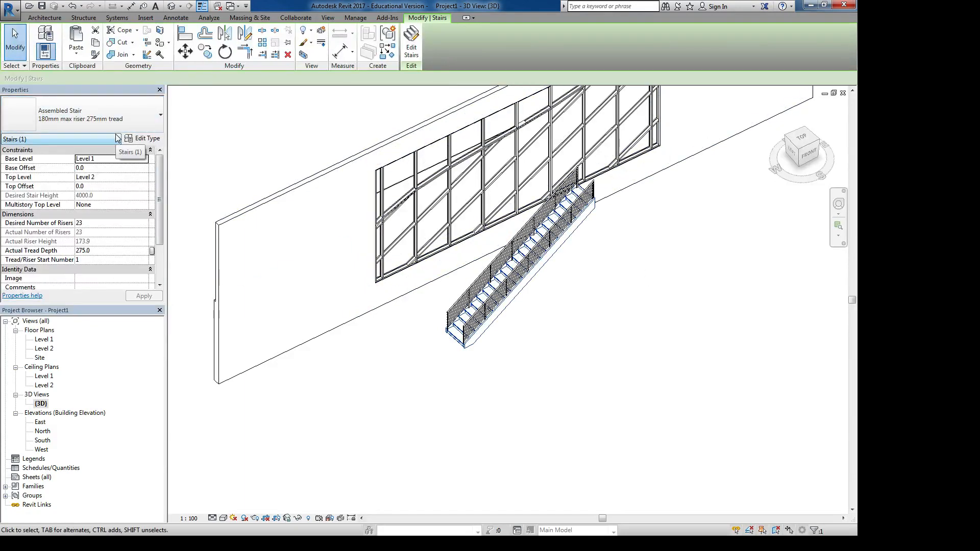
- Set the assembled stair type's maximum riser height to 300 mm and minimum tread depth to 150 mm
{"action": "left_click", "coordinate": [138, 98]}
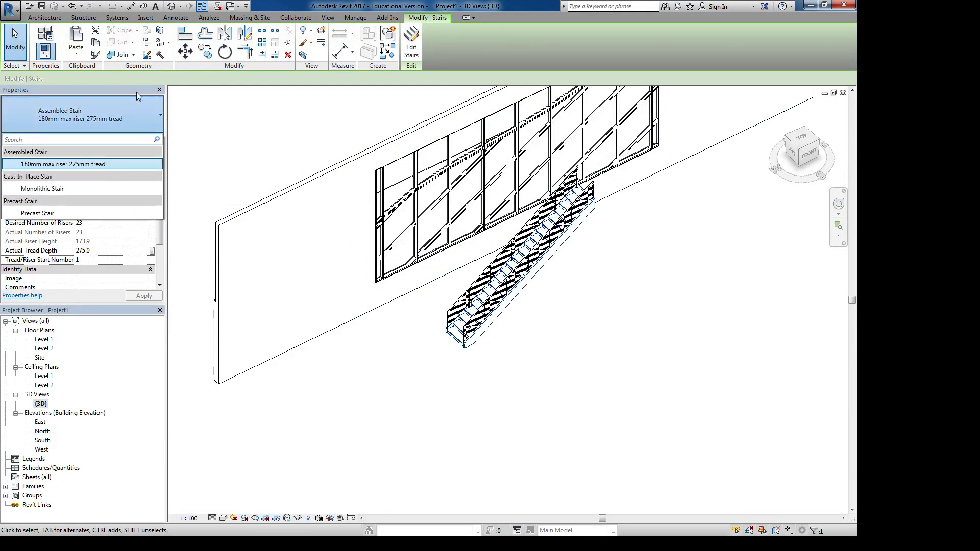
{"action": "left_click", "coordinate": [137, 112]}
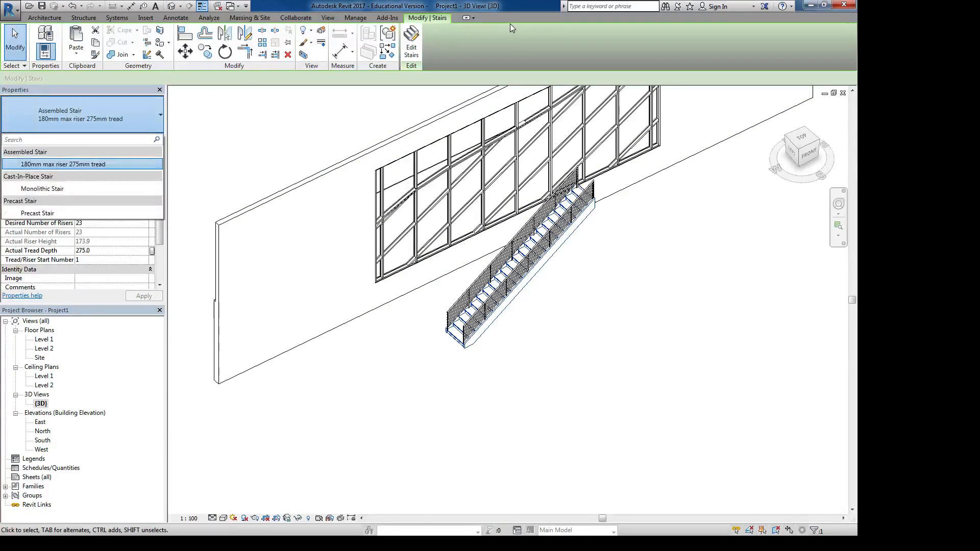
{"action": "left_click", "coordinate": [142, 138]}
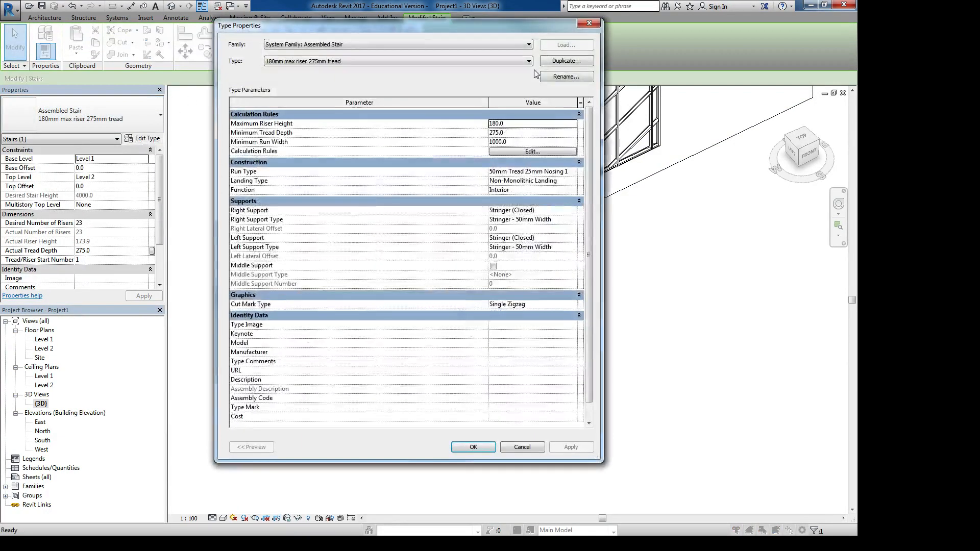
{"action": "left_click", "coordinate": [515, 124]}
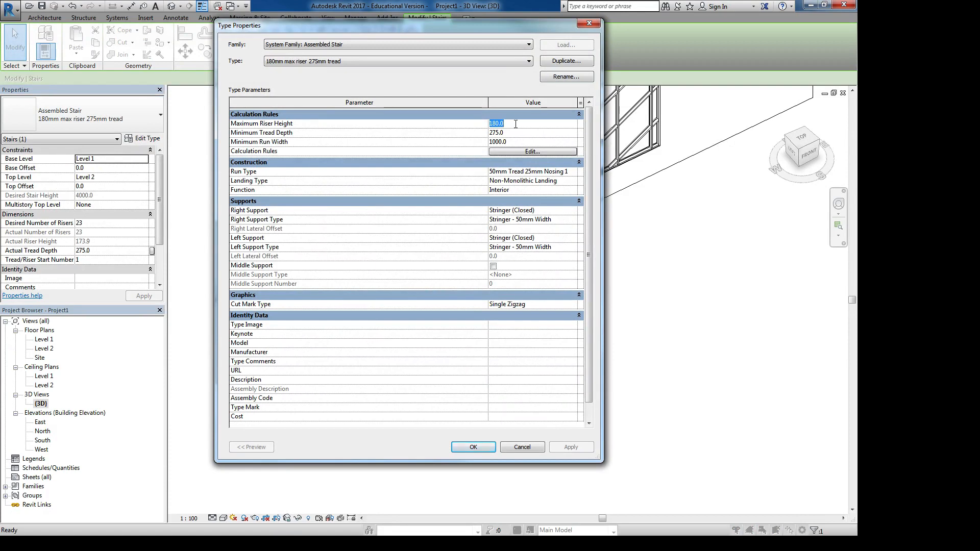
{"action": "type", "text": "30"}
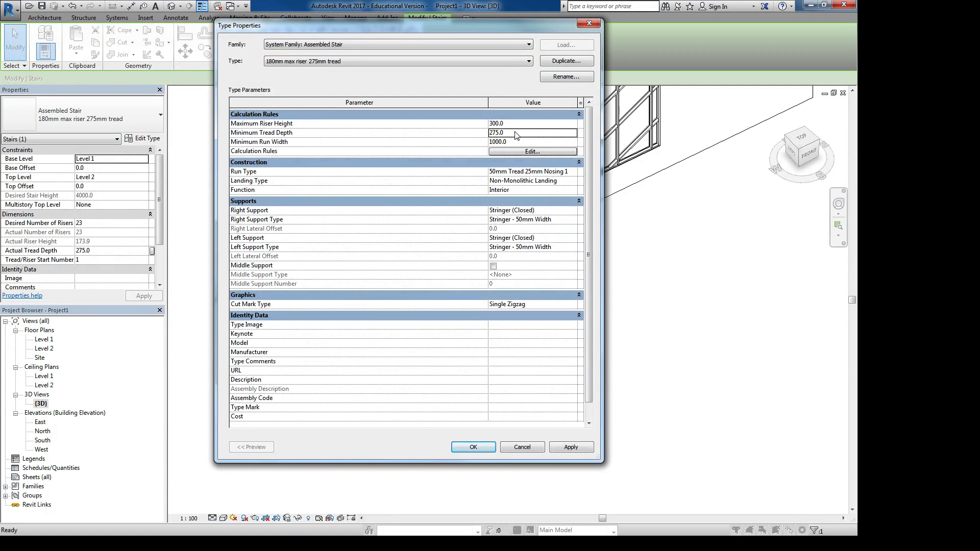
{"action": "left_click", "coordinate": [515, 132]}
{"action": "type", "text": "150"}
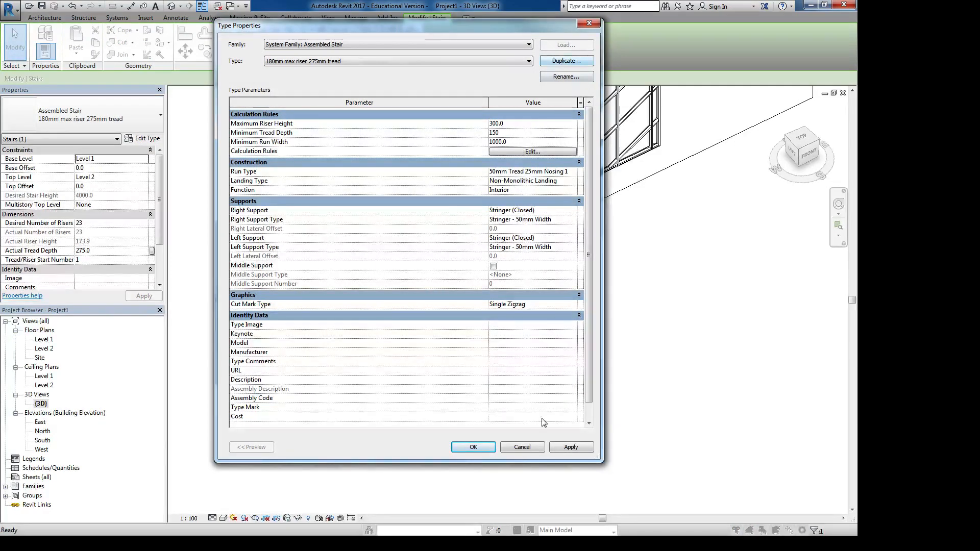
{"action": "left_click", "coordinate": [473, 447]}
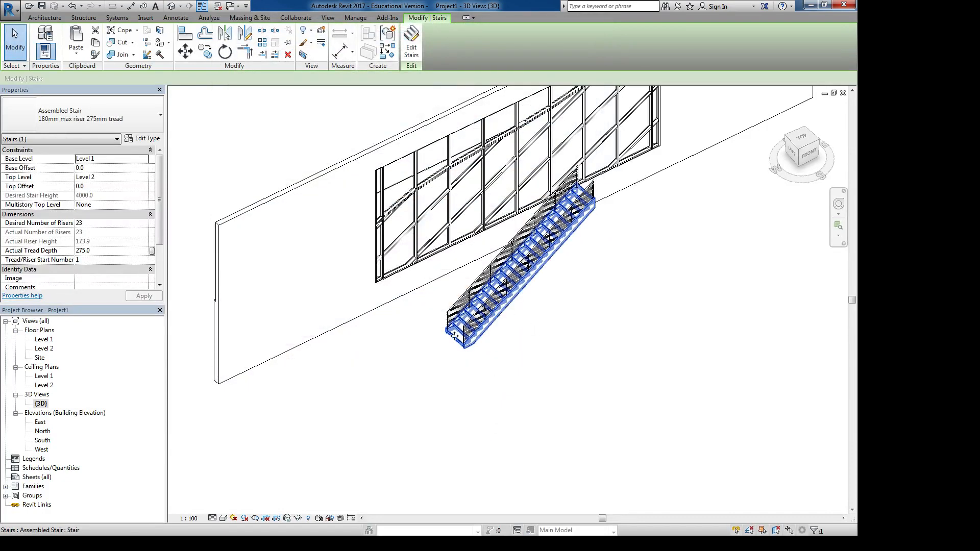
- Delete the existing stair and start a new assembled stair from Level 1 to Level 2 using the modified type
{"action": "key", "text": "Delete"}
{"action": "left_click", "coordinate": [143, 138]}
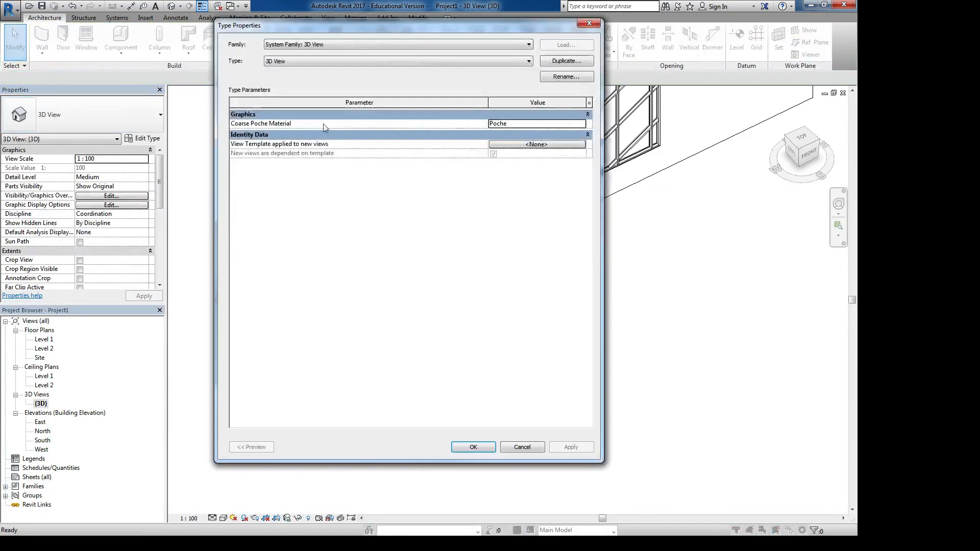
{"action": "left_click", "coordinate": [589, 23]}
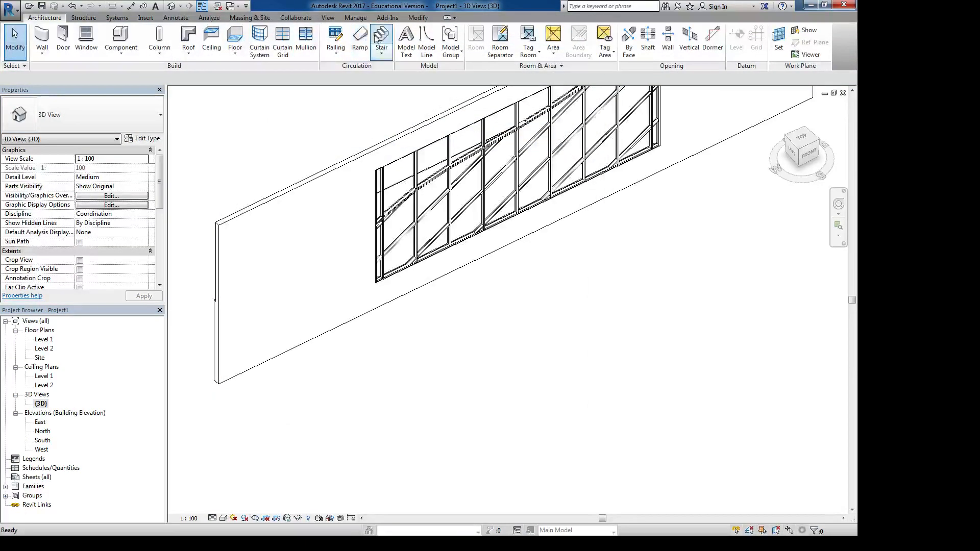
{"action": "left_click", "coordinate": [378, 39]}
{"action": "left_click", "coordinate": [143, 138]}
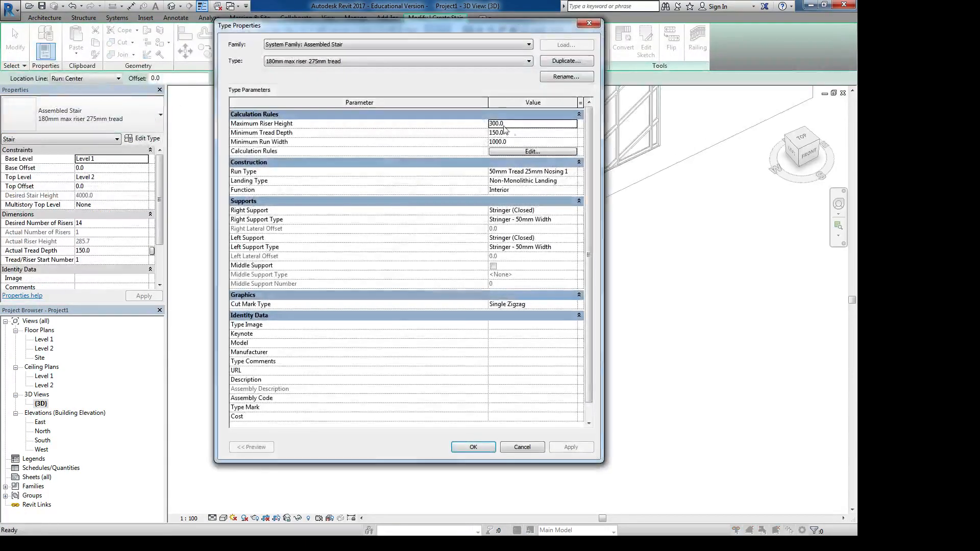
{"action": "left_click", "coordinate": [473, 448]}
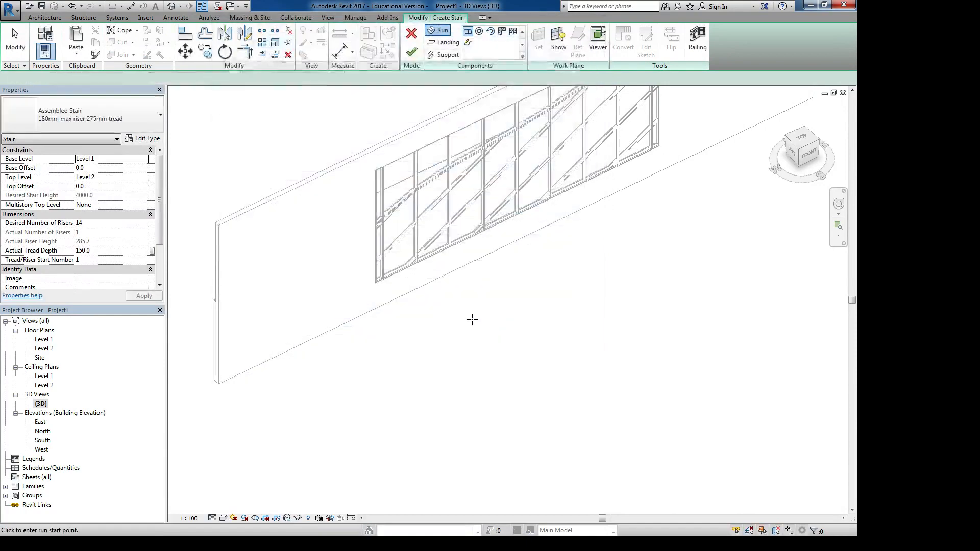
- Try a straight 14-riser run with 150 mm treads in front of the wall, inspect it from other angles, and undo it
{"action": "left_click", "coordinate": [435, 330]}
{"action": "left_click", "coordinate": [476, 271]}
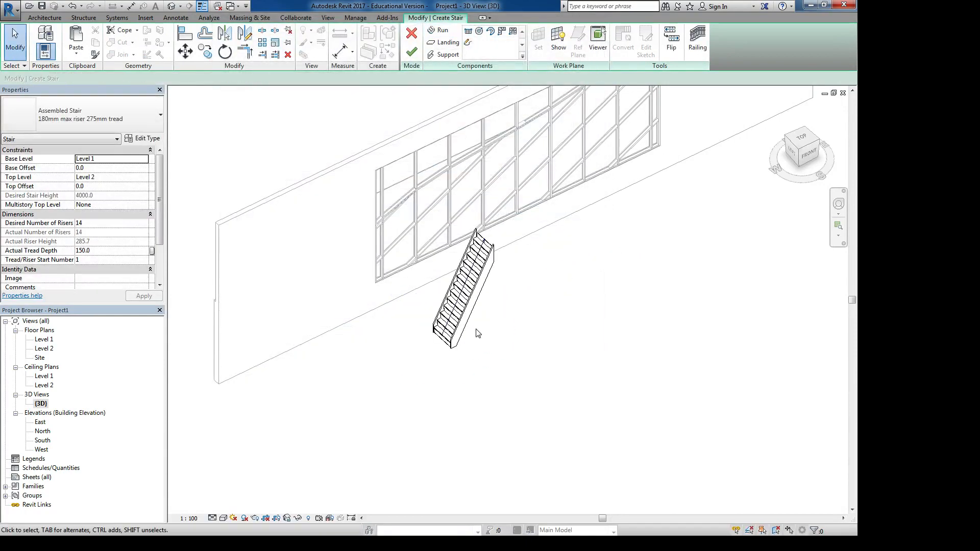
{"action": "middle_click_drag", "start_coordinate": [519, 356], "coordinate": [499, 280], "text": "shift"}
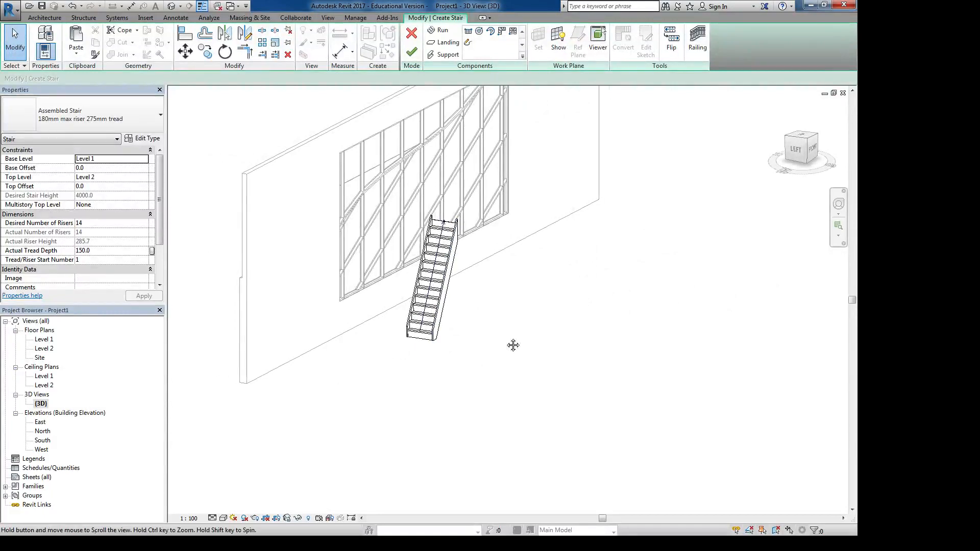
{"action": "middle_click_drag", "start_coordinate": [513, 343], "coordinate": [426, 459], "text": "shift"}
{"action": "key", "text": "ctrl+z"}
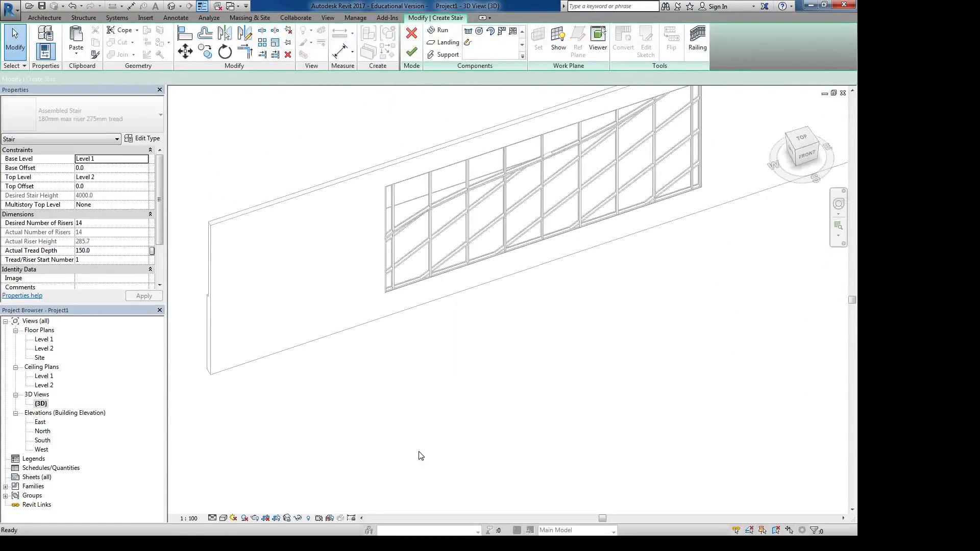
{"action": "left_click", "coordinate": [155, 138]}
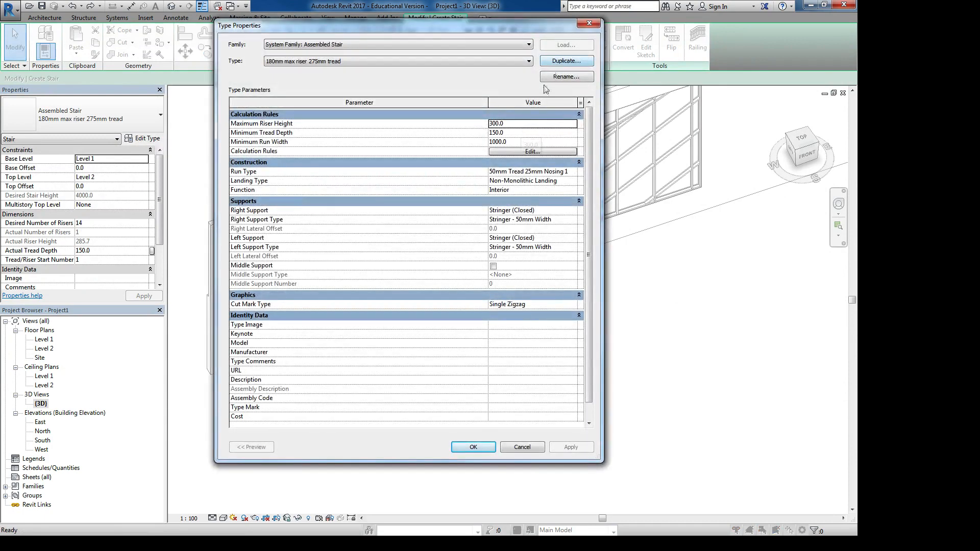
{"action": "left_click", "coordinate": [521, 122]}
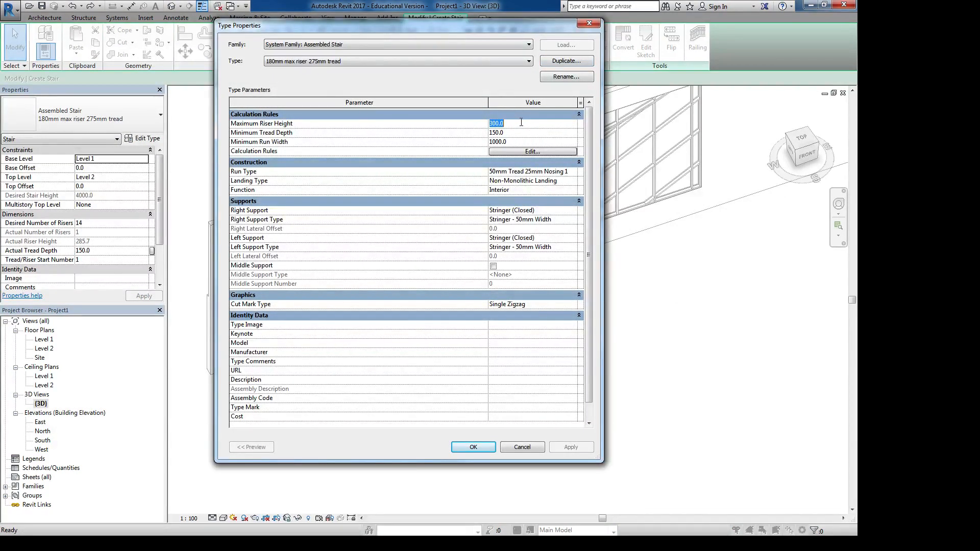
{"action": "left_click", "coordinate": [590, 25]}
{"action": "scroll", "coordinate": [562, 163], "scroll_direction": "down", "scroll_amount": 5}
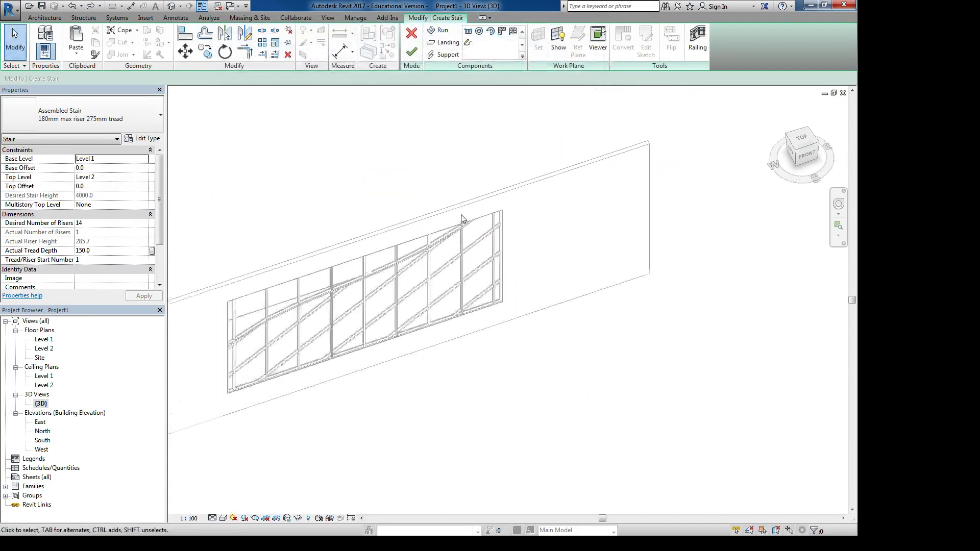